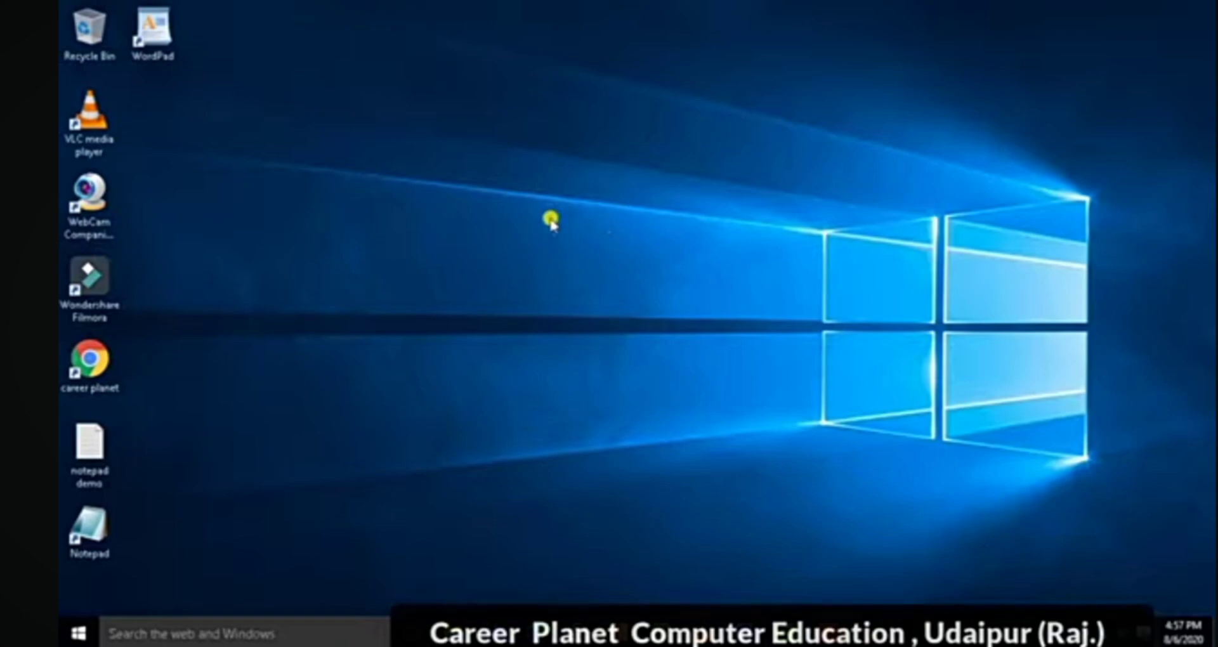
Find Paint with a Windows search, launch the desktop app and close its window again
{"action": "left_click", "coordinate": [200, 632]}
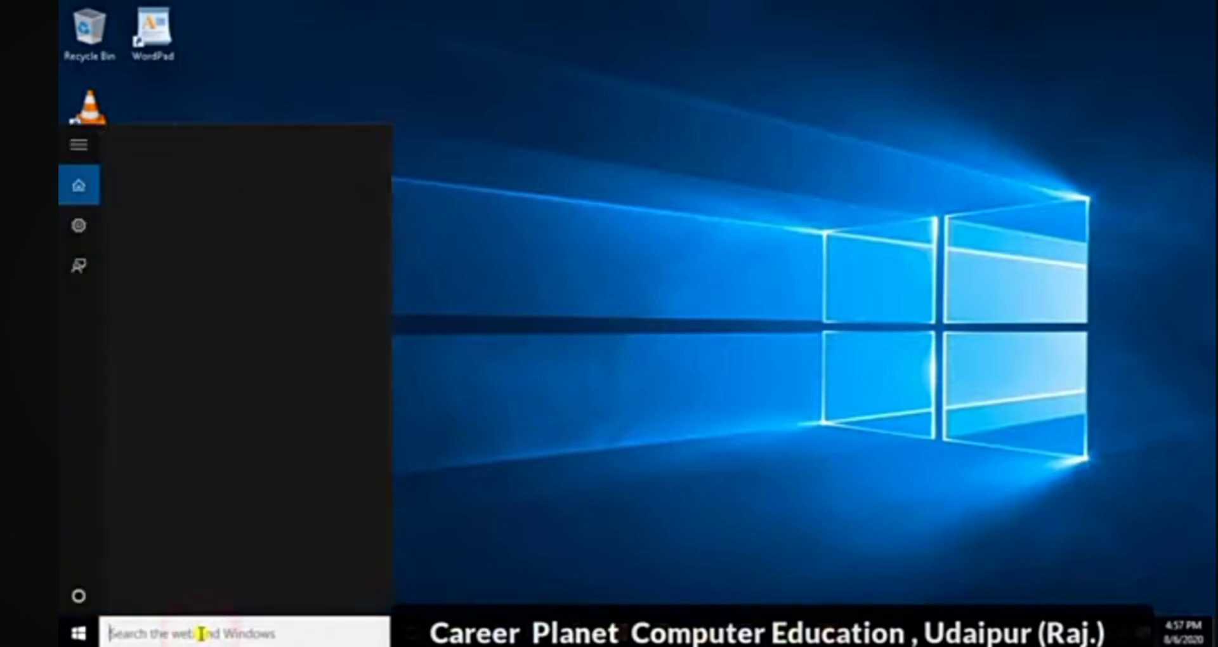
{"action": "type", "text": "paint"}
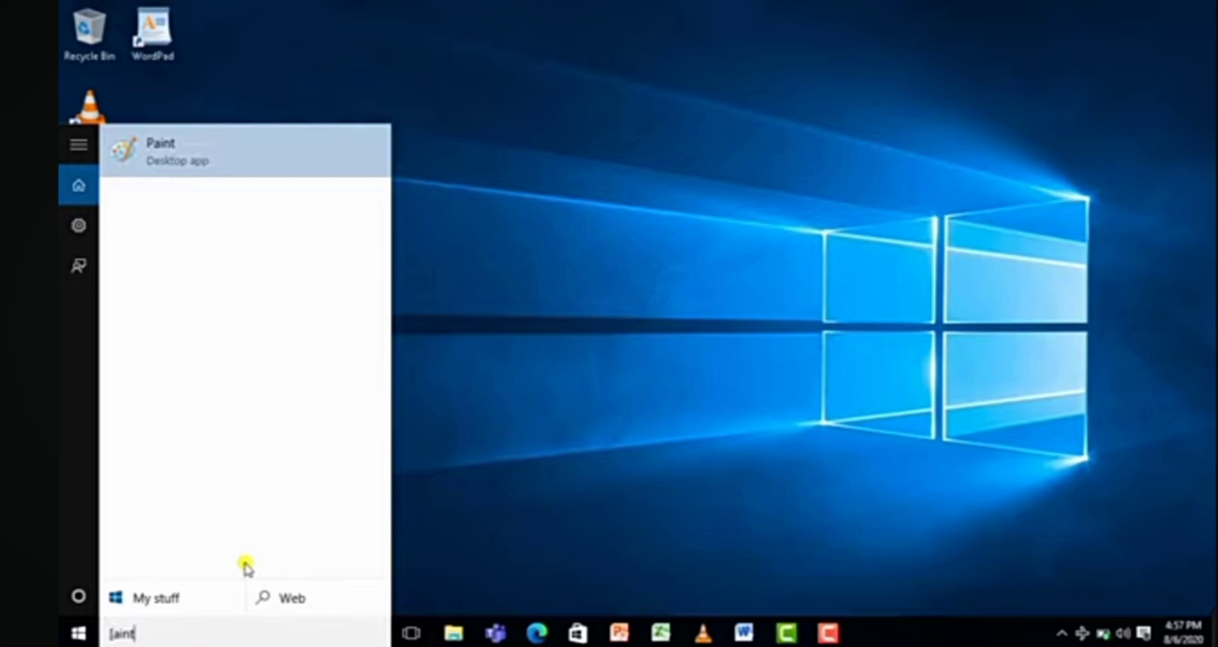
{"action": "key", "text": "Return"}
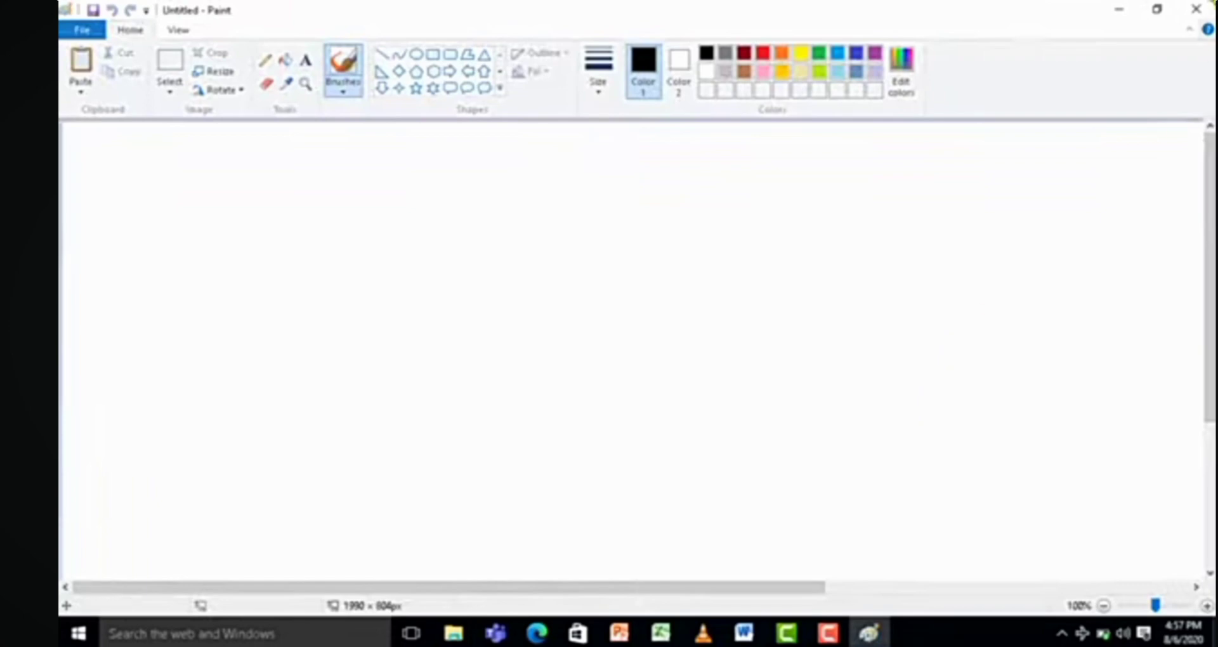
{"action": "left_click", "coordinate": [1202, 10]}
Launch Paint from the Windows Accessories folder in the list of all apps, and close it again
{"action": "left_click", "coordinate": [80, 628]}
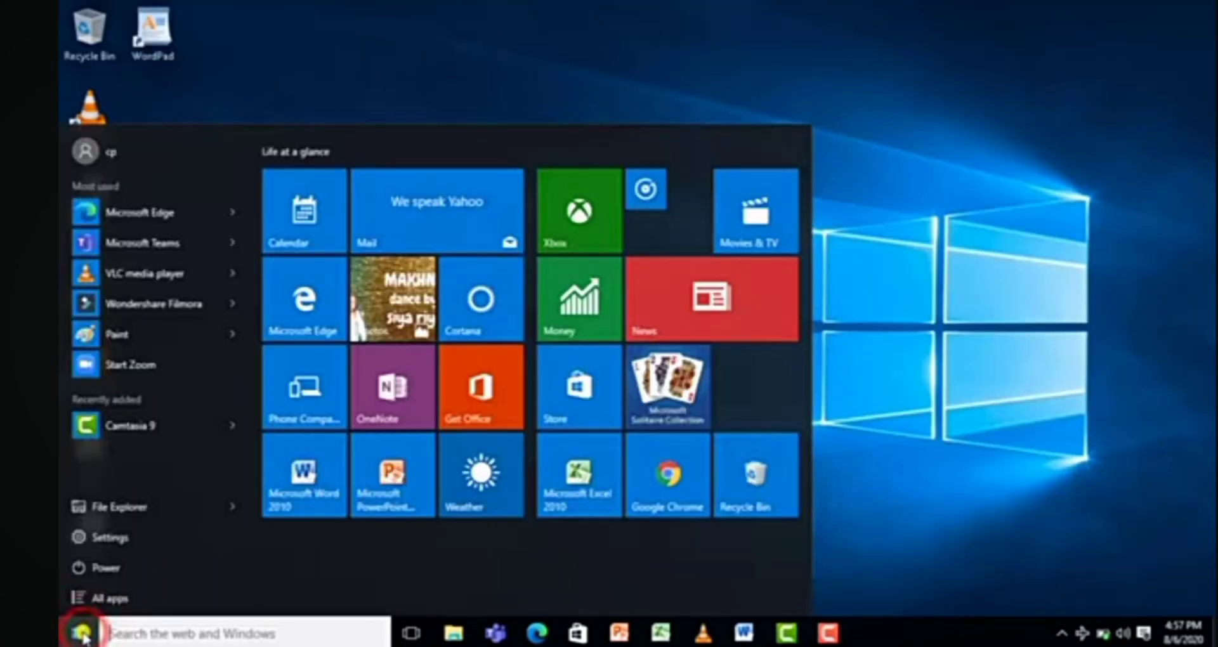
{"action": "left_click", "coordinate": [108, 598]}
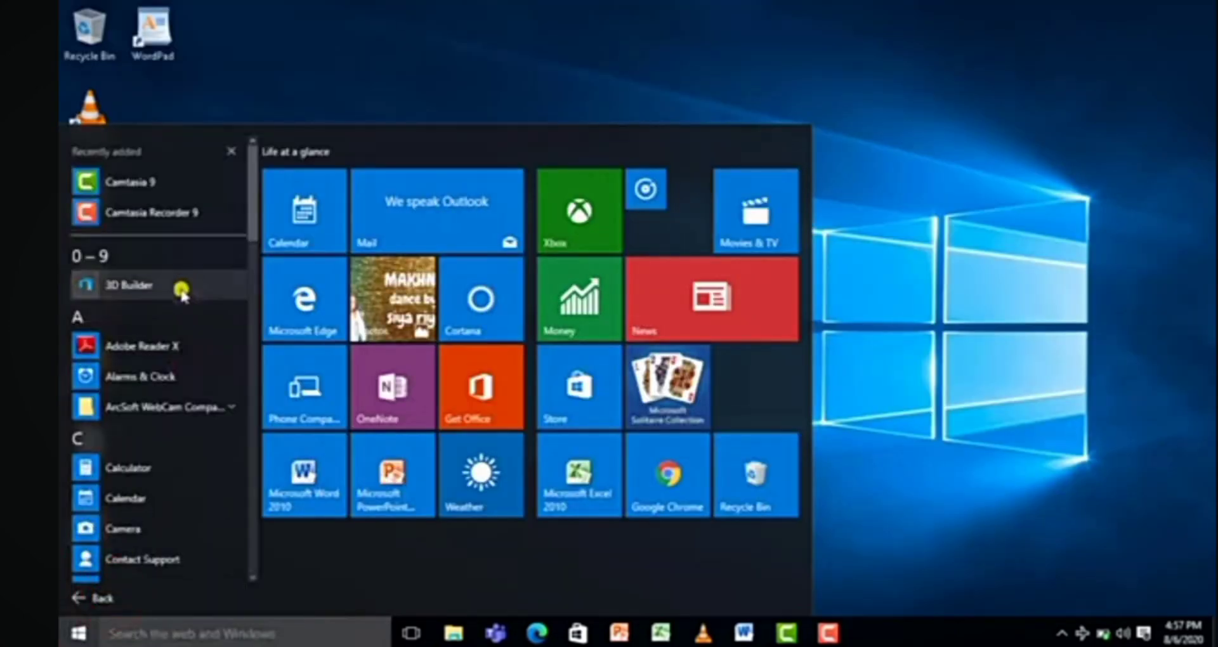
{"action": "scroll", "coordinate": [176, 419], "scroll_direction": "down", "scroll_amount": 3}
{"action": "scroll", "coordinate": [175, 418], "scroll_direction": "down", "scroll_amount": 10}
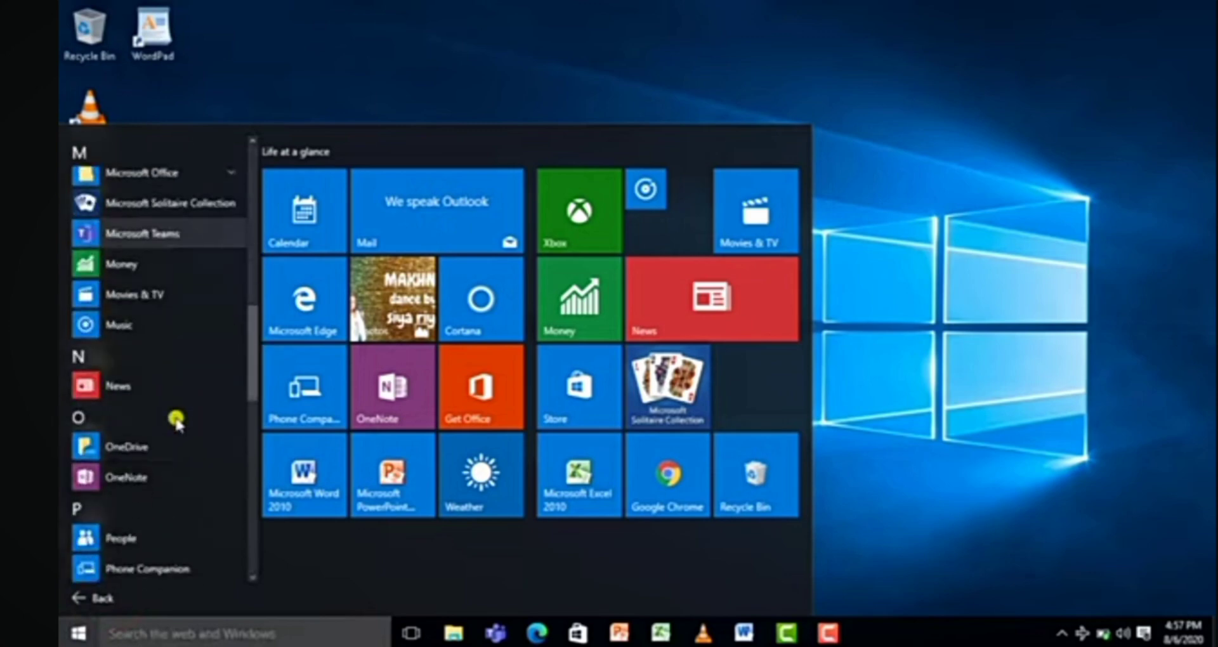
{"action": "scroll", "coordinate": [175, 420], "scroll_direction": "down", "scroll_amount": 10}
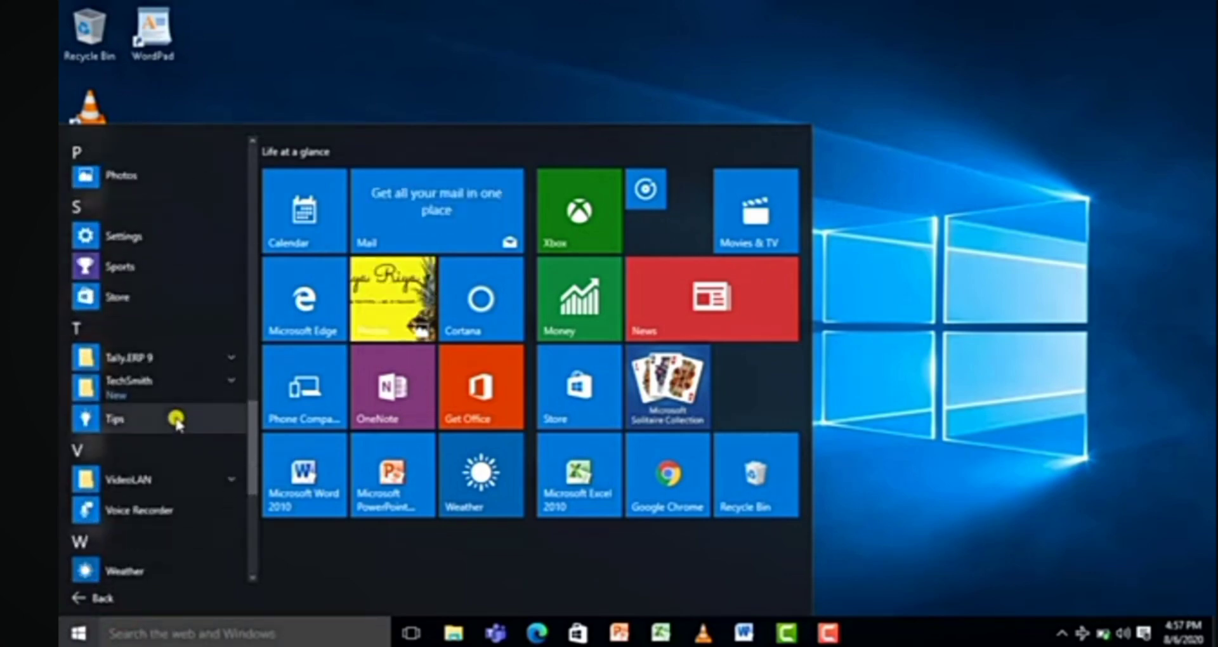
{"action": "scroll", "coordinate": [176, 420], "scroll_direction": "down", "scroll_amount": 3}
{"action": "left_click", "coordinate": [180, 402]}
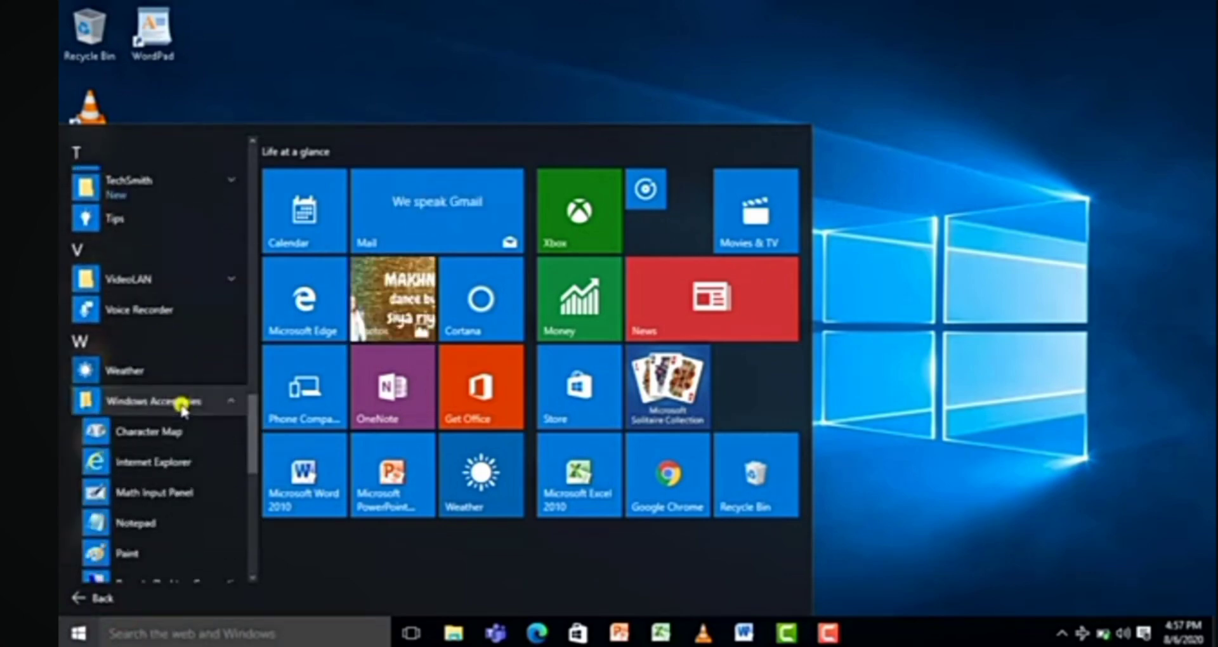
{"action": "left_click", "coordinate": [135, 557]}
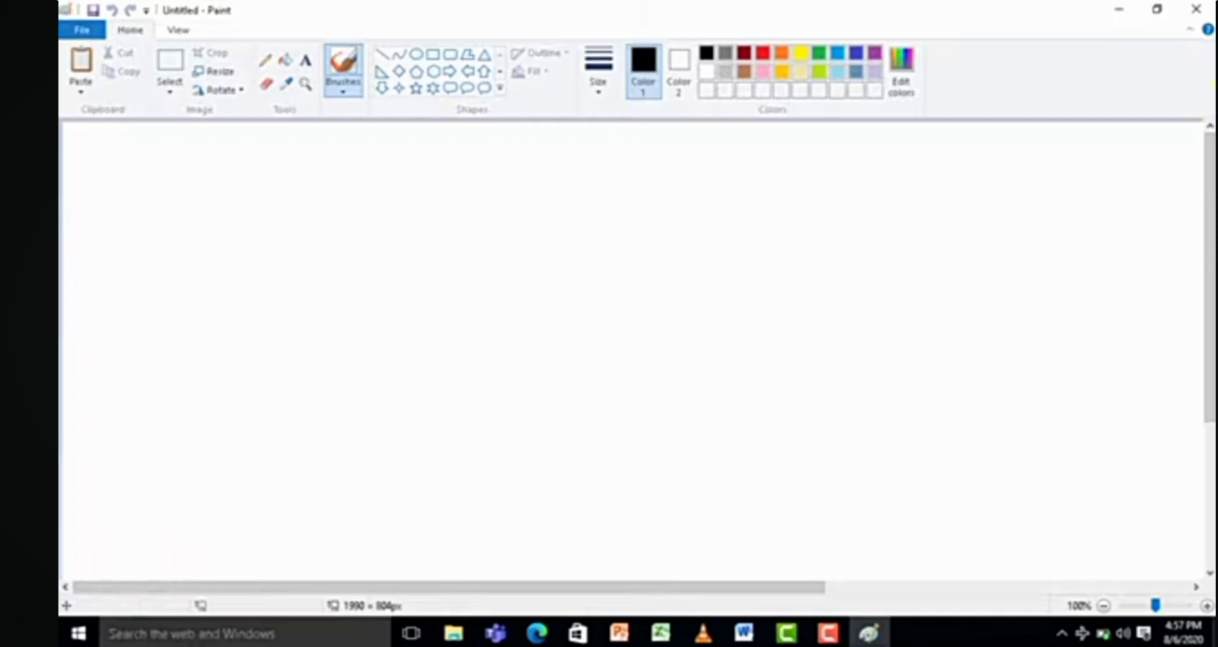
{"action": "left_click", "coordinate": [1196, 9]}
Place a Paint shortcut on the desktop from the Windows Accessories folder and launch Paint from that shortcut
{"action": "left_click", "coordinate": [78, 633]}
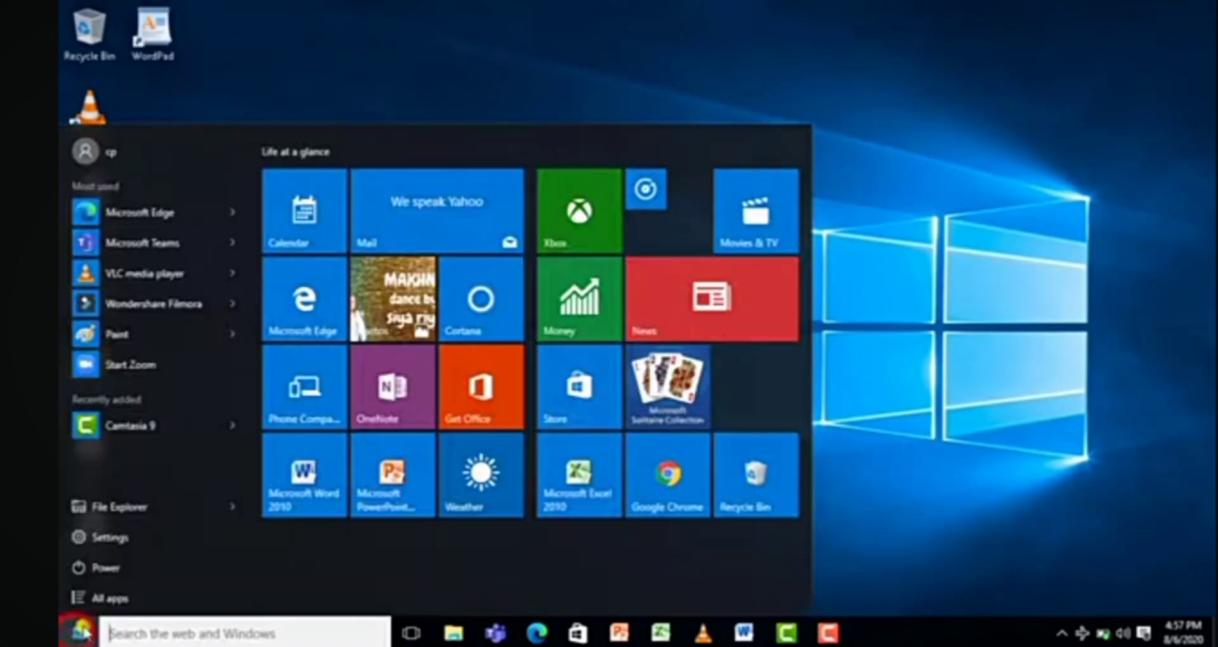
{"action": "left_click", "coordinate": [100, 599]}
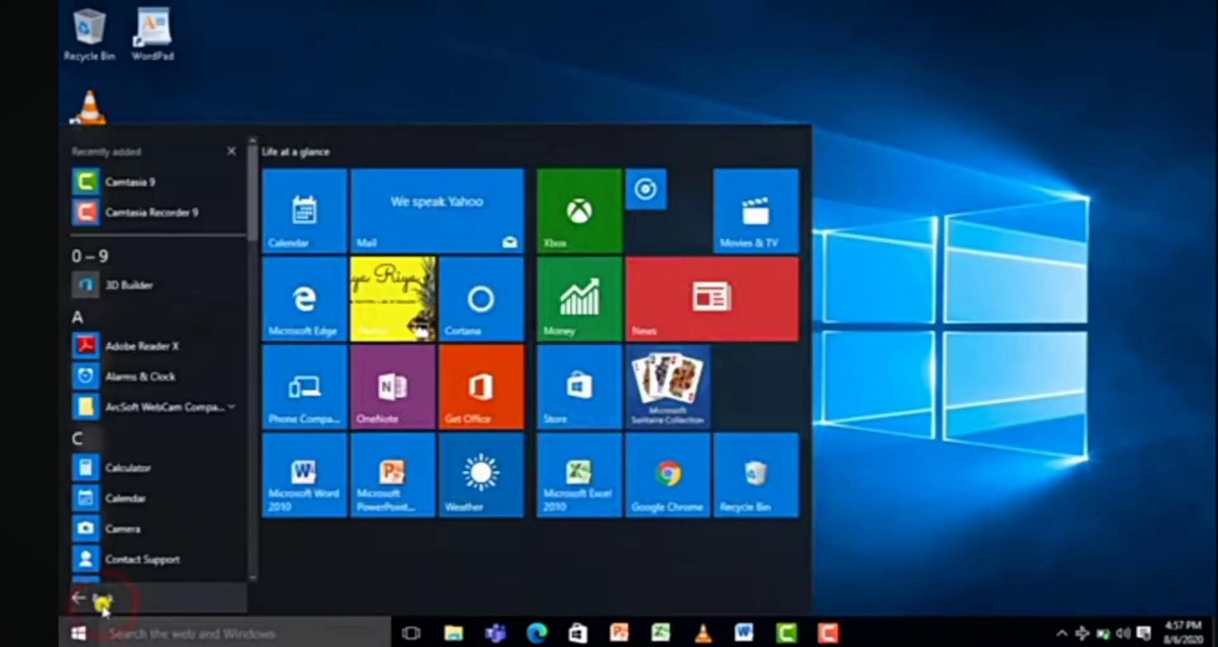
{"action": "scroll", "coordinate": [159, 395], "scroll_direction": "down", "scroll_amount": 5}
{"action": "scroll", "coordinate": [158, 390], "scroll_direction": "down", "scroll_amount": 12}
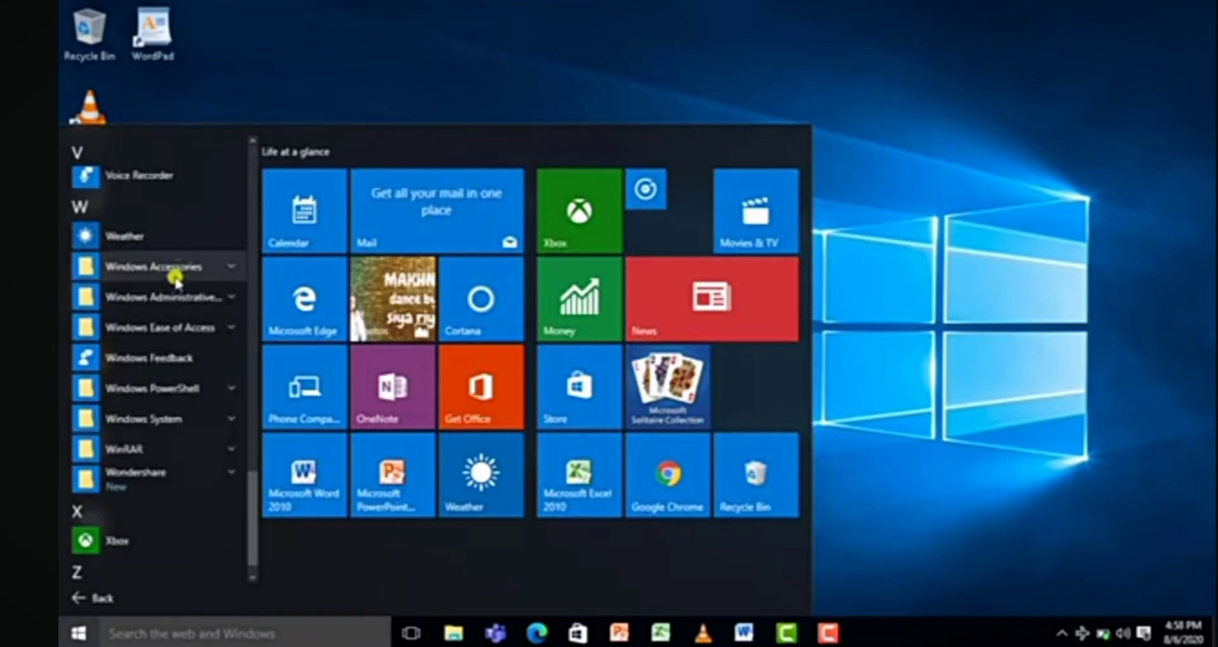
{"action": "left_click", "coordinate": [178, 269]}
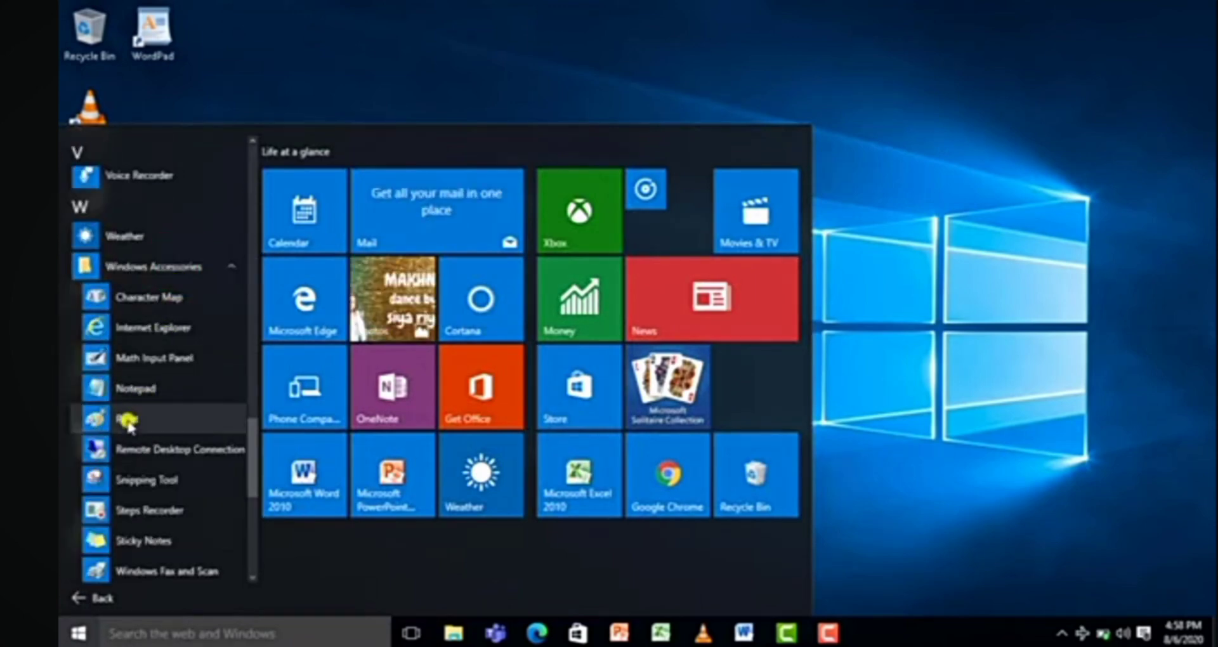
{"action": "left_click", "coordinate": [129, 422]}
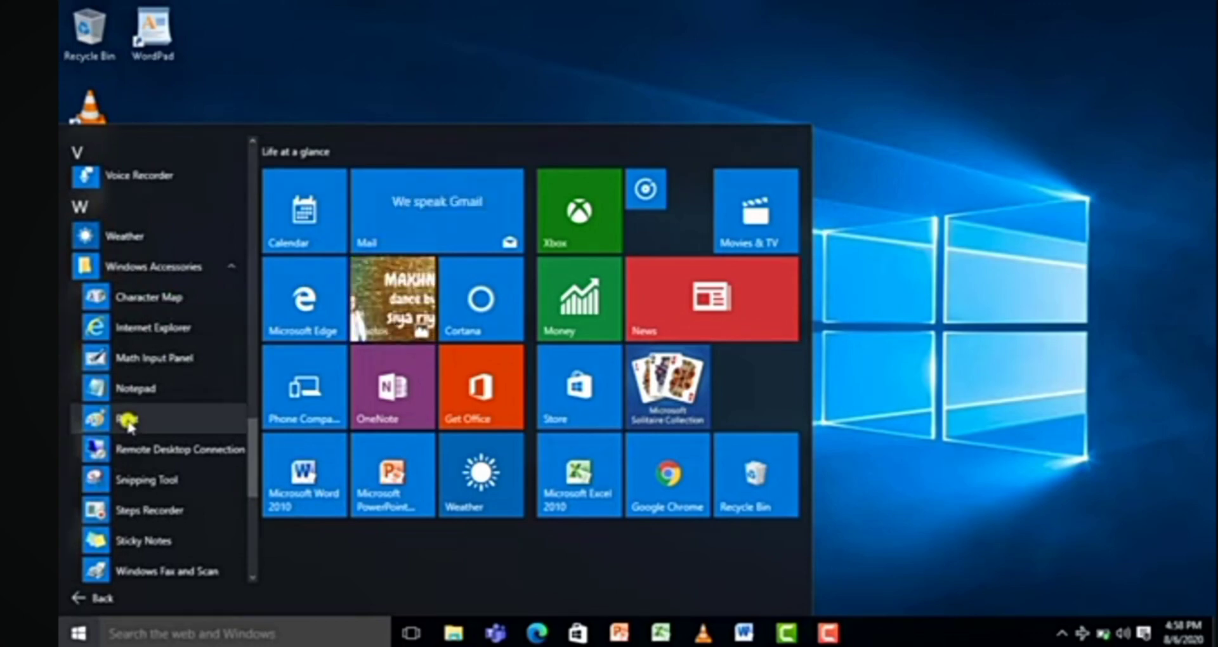
{"action": "mouse_move", "coordinate": [936, 226]}
{"action": "left_mouse_down"}
{"action": "mouse_move", "coordinate": [986, 176]}
{"action": "mouse_move", "coordinate": [993, 222]}
{"action": "mouse_move", "coordinate": [928, 302]}
{"action": "left_mouse_up"}
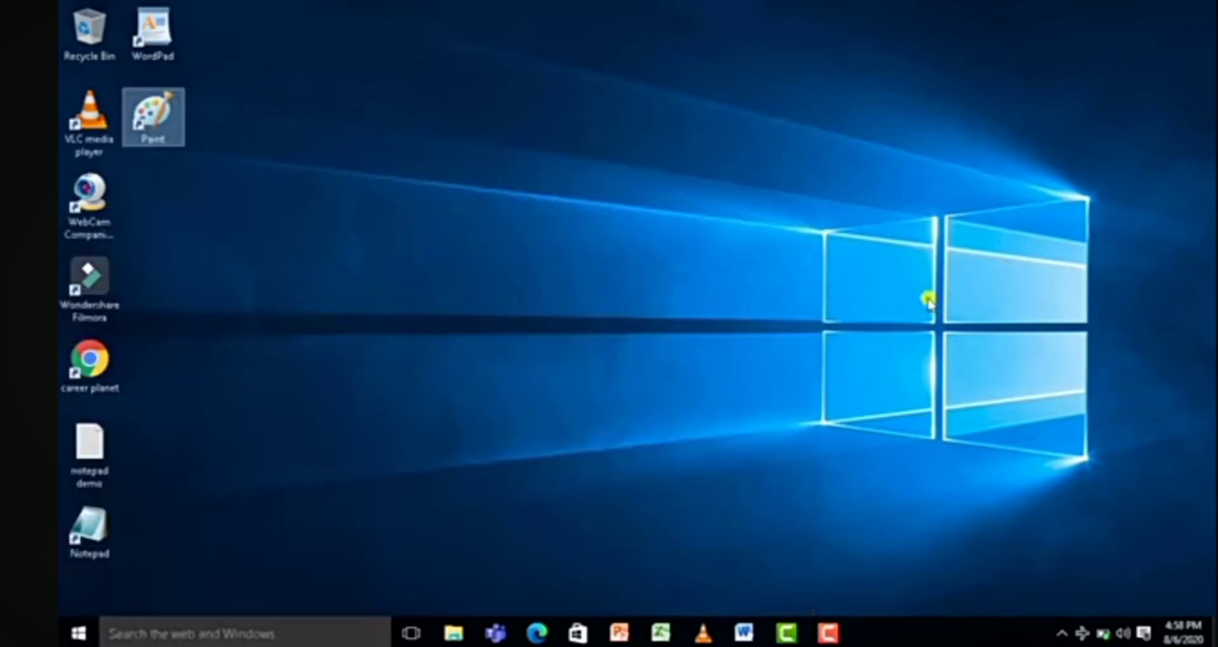
{"action": "double_click", "coordinate": [170, 122]}
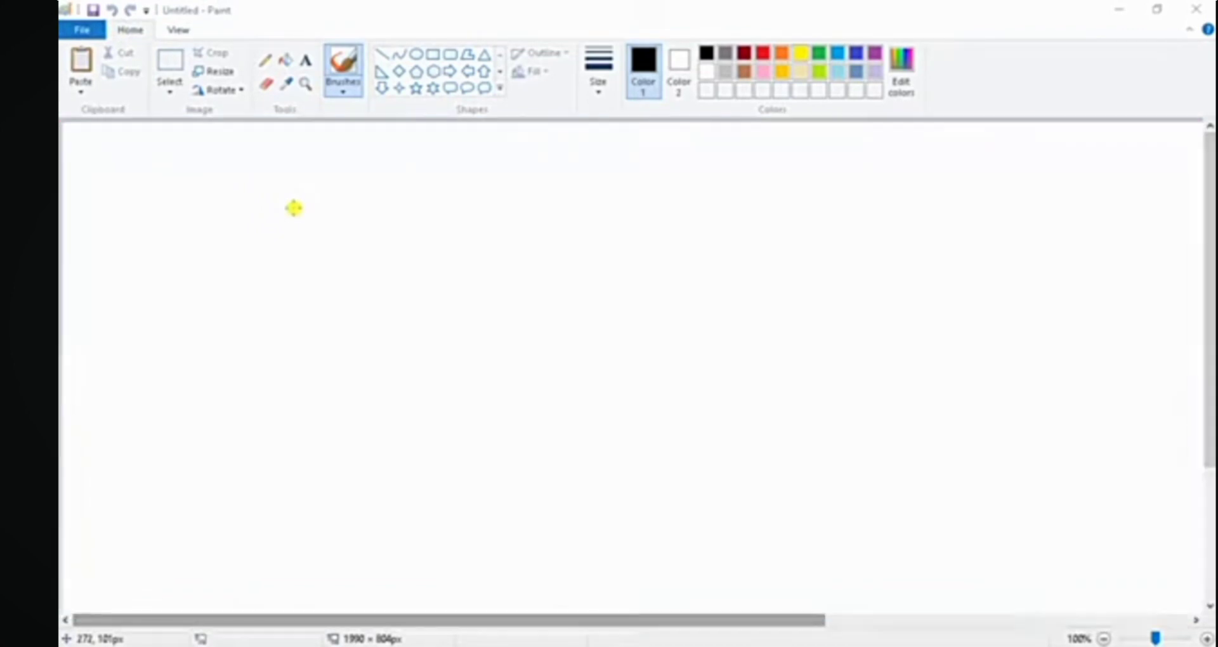
Enlarge the blank canvas diagonally from its lower-right corner
{"action": "left_click_drag", "start_coordinate": [1157, 638], "coordinate": [1139, 640]}
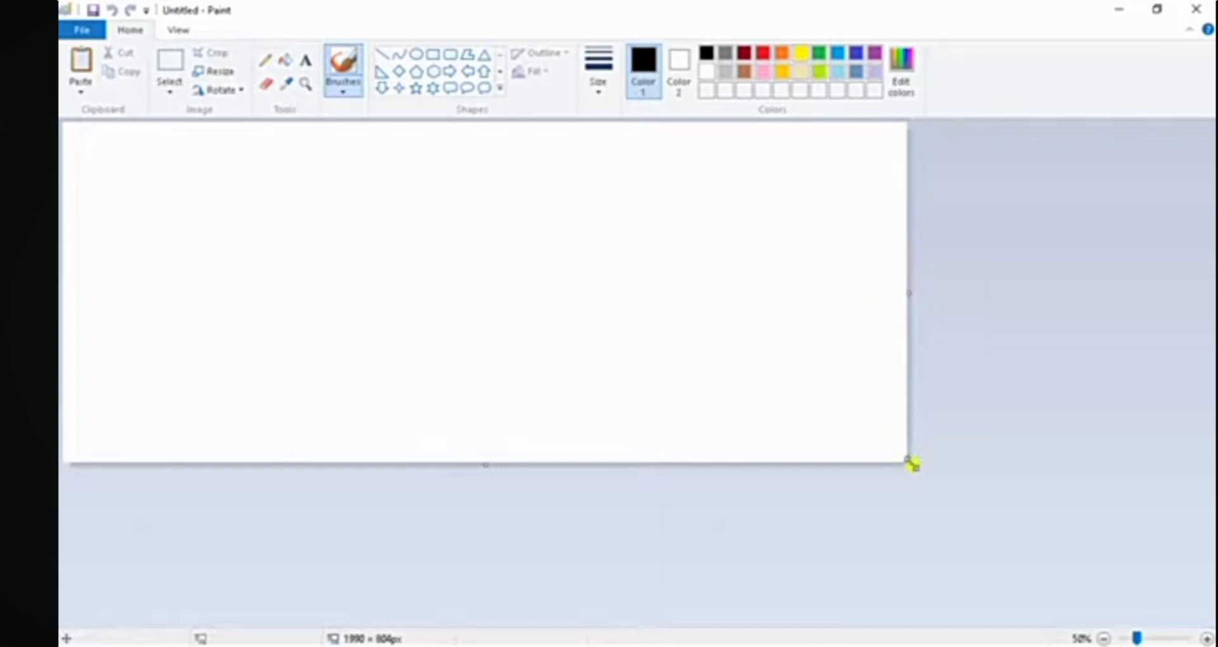
{"action": "mouse_move", "coordinate": [909, 463]}
{"action": "left_mouse_down"}
{"action": "mouse_move", "coordinate": [409, 311]}
{"action": "mouse_move", "coordinate": [1059, 484]}
{"action": "mouse_move", "coordinate": [1204, 609]}
{"action": "mouse_move", "coordinate": [1190, 613]}
{"action": "left_mouse_up"}
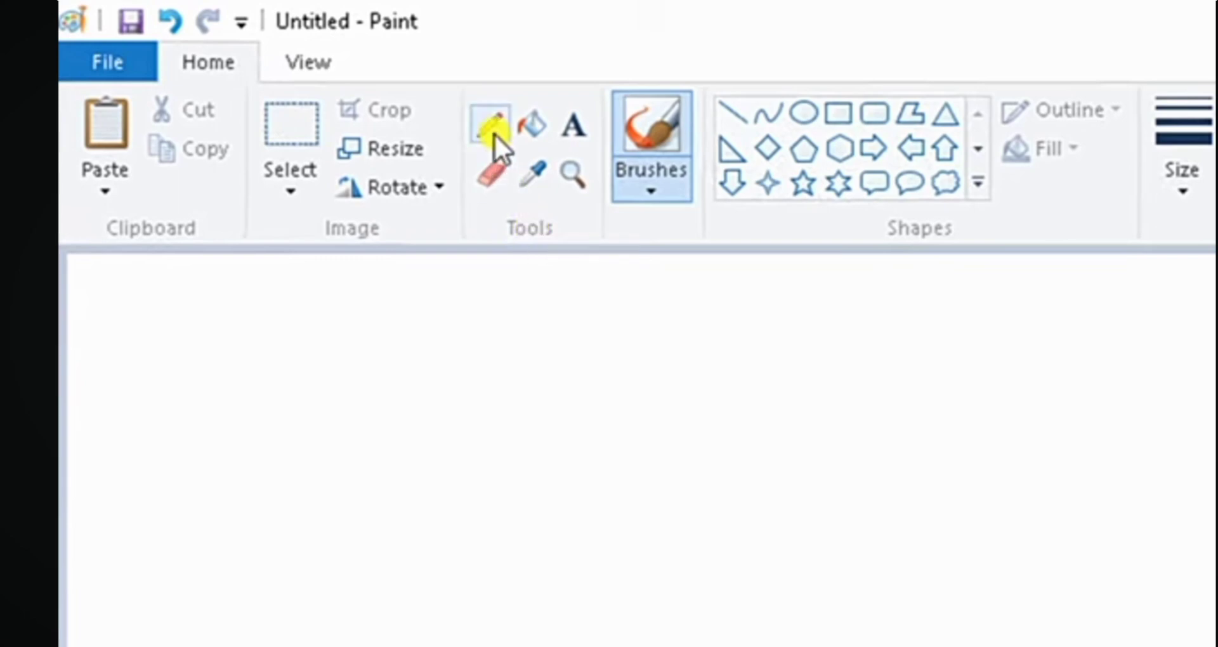
Draw two black diagonal freehand lines side by side near the canvas's upper-left area with the Pencil
{"action": "left_click", "coordinate": [494, 133]}
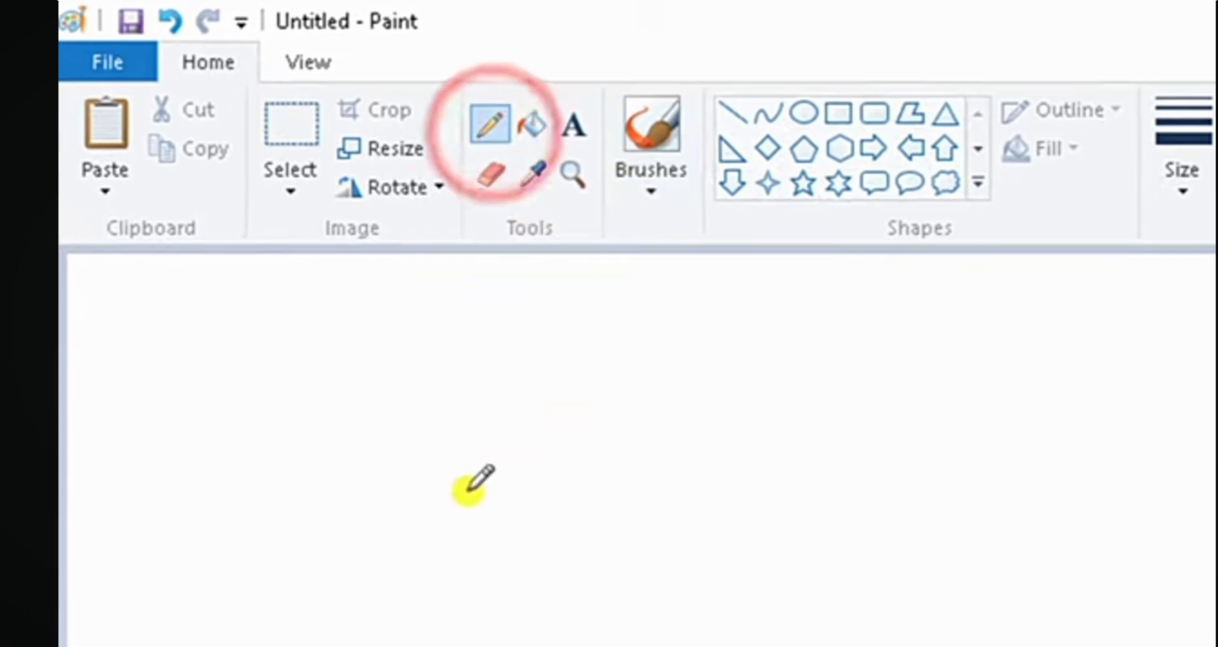
{"action": "left_click_drag", "start_coordinate": [328, 584], "coordinate": [539, 399]}
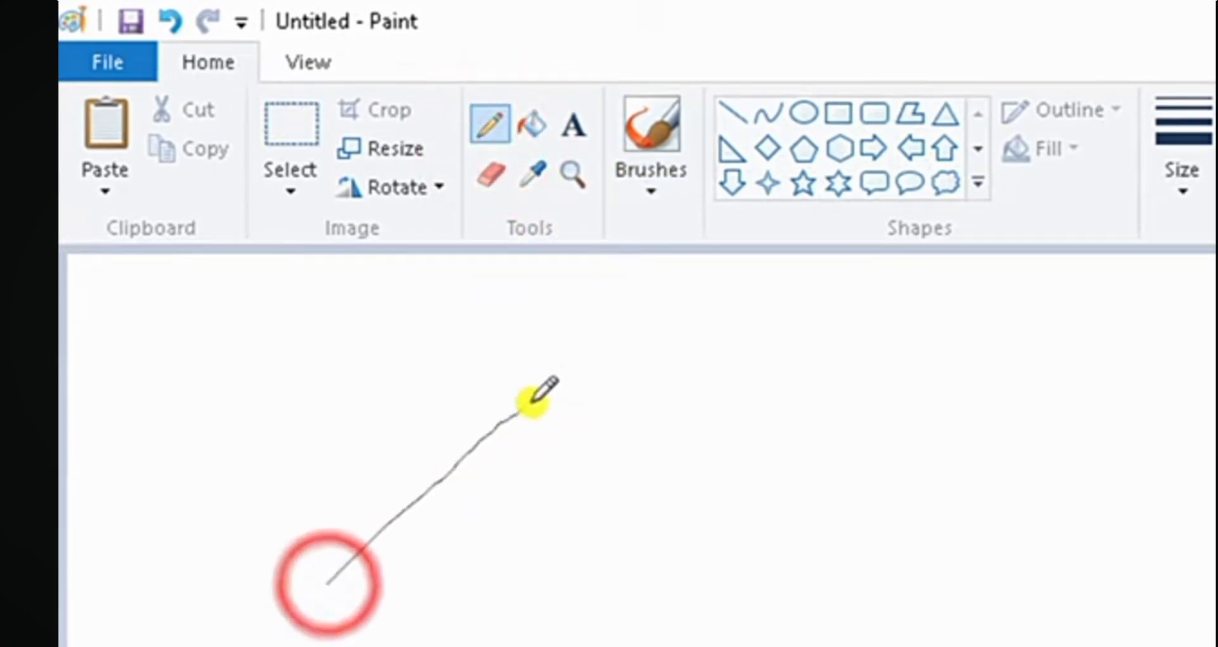
{"action": "mouse_move", "coordinate": [437, 596]}
{"action": "left_mouse_down"}
{"action": "mouse_move", "coordinate": [567, 500]}
{"action": "mouse_move", "coordinate": [716, 420]}
{"action": "left_mouse_up"}
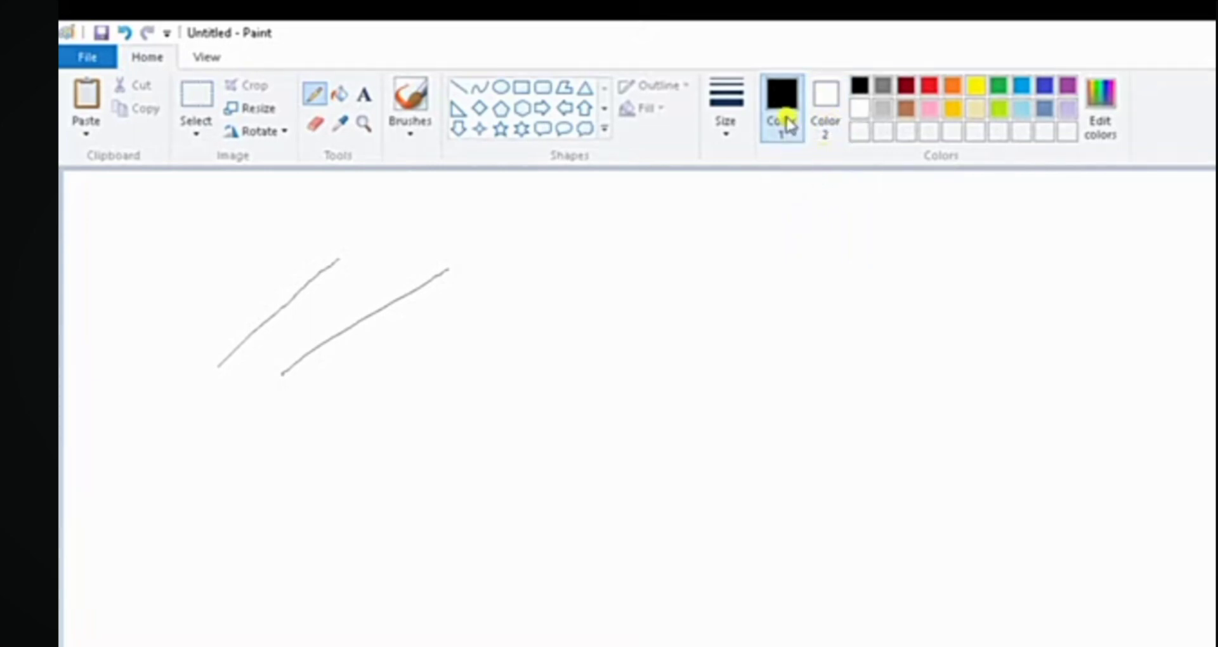
Set Color 1 to orange and draw three diagonal pencil lines beside the black ones
{"action": "left_click", "coordinate": [956, 87]}
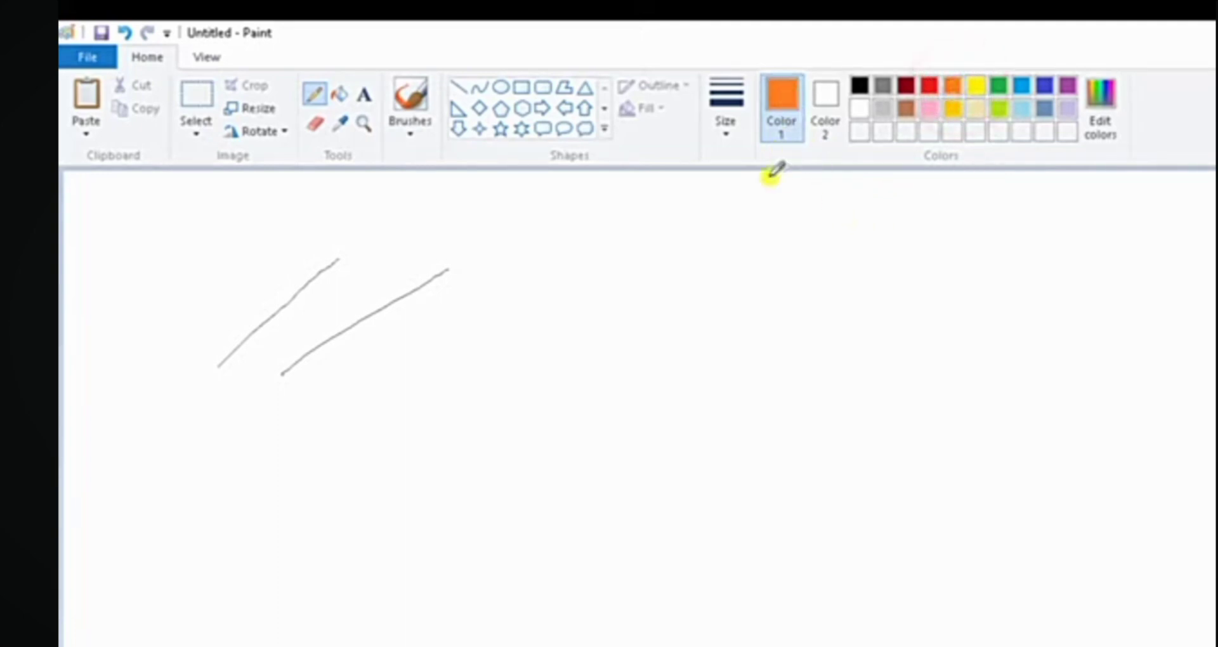
{"action": "left_click_drag", "start_coordinate": [406, 385], "coordinate": [619, 250]}
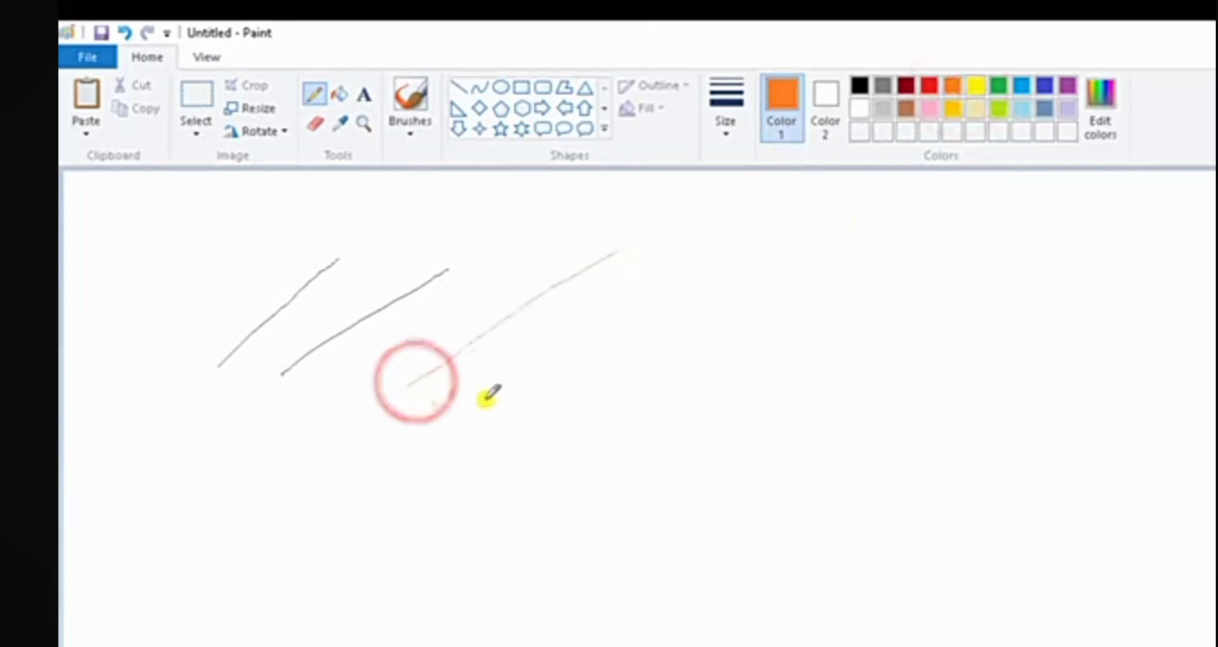
{"action": "left_click_drag", "start_coordinate": [488, 380], "coordinate": [646, 297]}
{"action": "left_click_drag", "start_coordinate": [619, 363], "coordinate": [747, 272]}
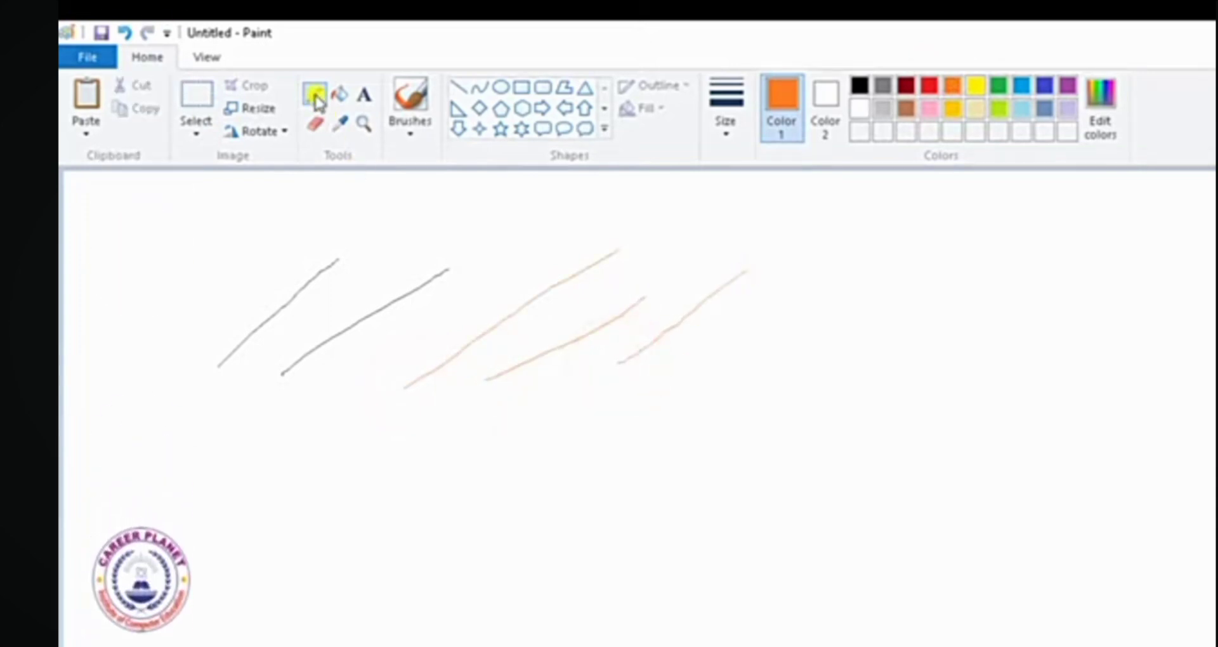
Choose the first calligraphy brush, paint two orange diagonal strokes below the pencil lines and write OK beside them
{"action": "left_click", "coordinate": [408, 133]}
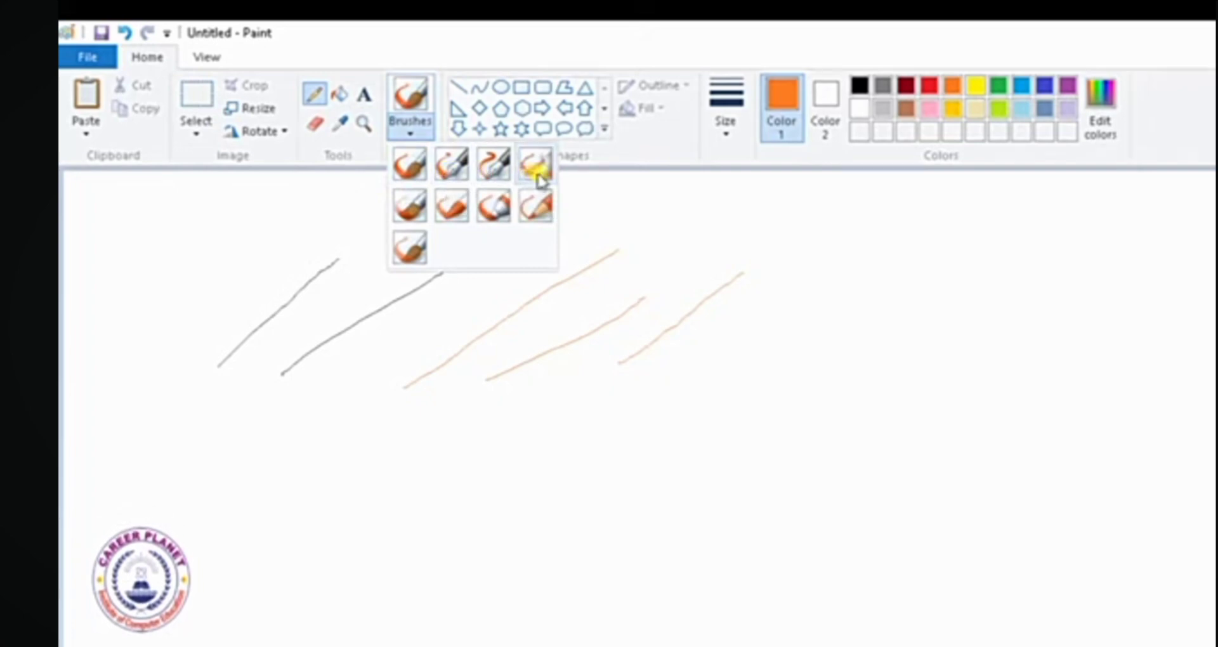
{"action": "left_click", "coordinate": [454, 175]}
{"action": "left_click_drag", "start_coordinate": [517, 451], "coordinate": [775, 300]}
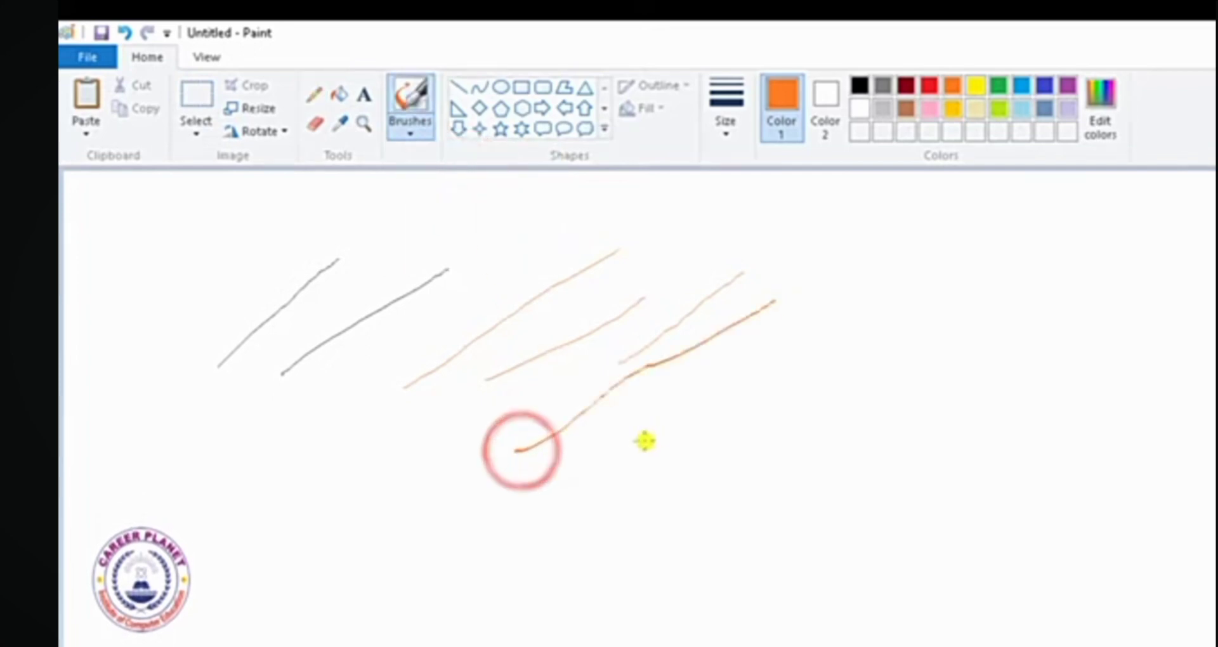
{"action": "left_click_drag", "start_coordinate": [644, 441], "coordinate": [841, 329]}
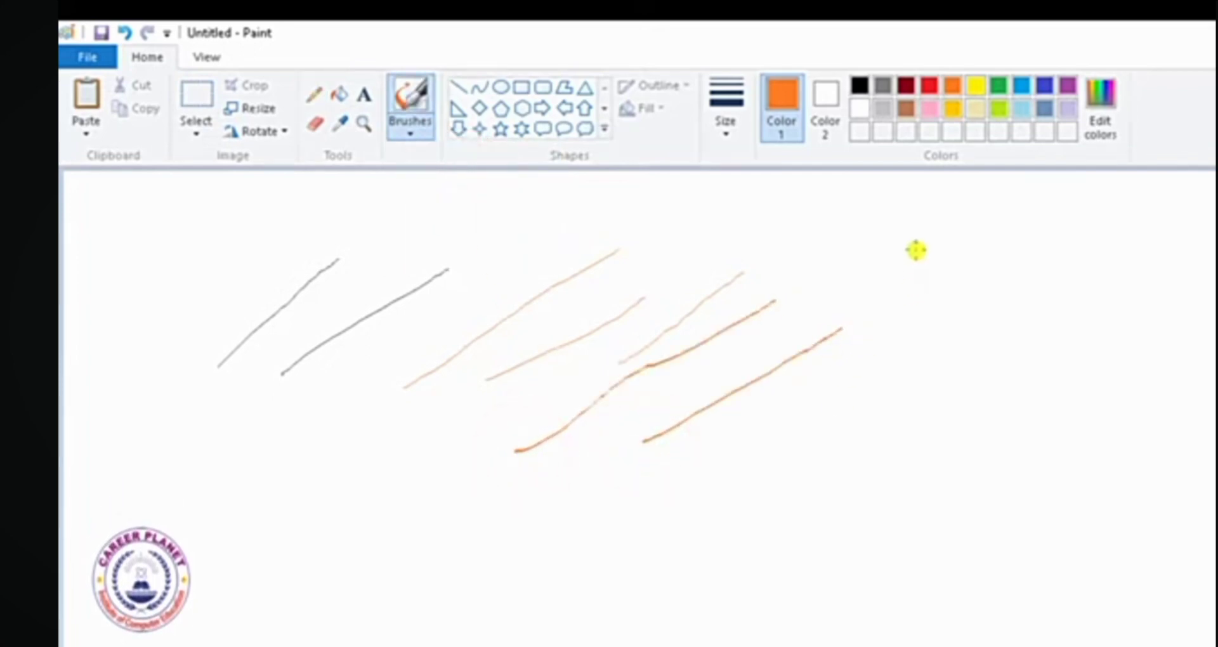
{"action": "mouse_move", "coordinate": [911, 239]}
{"action": "left_mouse_down"}
{"action": "mouse_move", "coordinate": [883, 293]}
{"action": "mouse_move", "coordinate": [912, 285]}
{"action": "mouse_move", "coordinate": [908, 239]}
{"action": "mouse_move", "coordinate": [944, 294]}
{"action": "mouse_move", "coordinate": [1000, 220]}
{"action": "left_mouse_up"}
{"action": "left_click_drag", "start_coordinate": [955, 268], "coordinate": [1000, 302]}
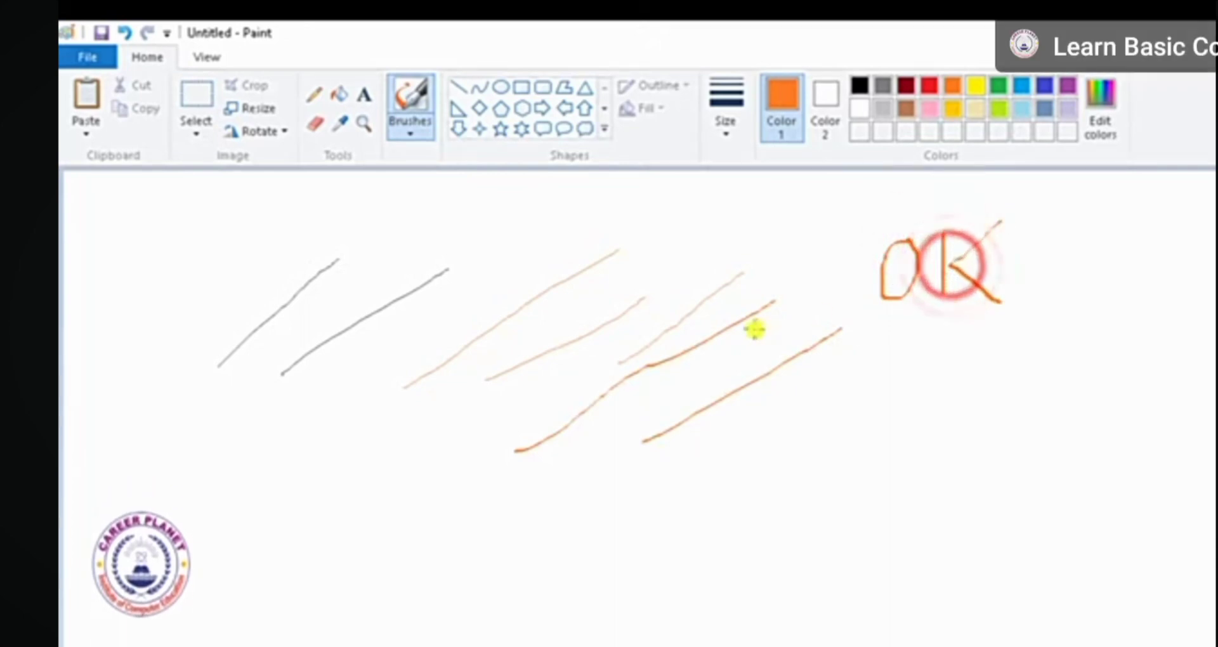
Set the brush to the third line size and paint two diagonal strokes across the orange lines
{"action": "left_click", "coordinate": [725, 123]}
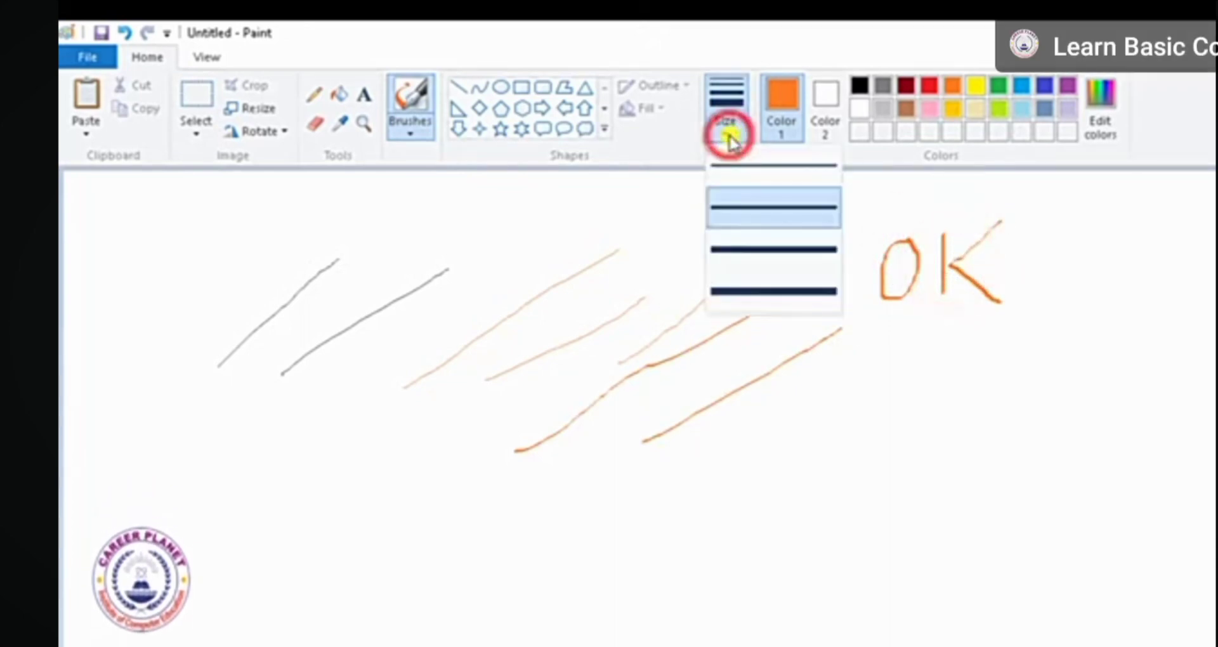
{"action": "left_click", "coordinate": [751, 253]}
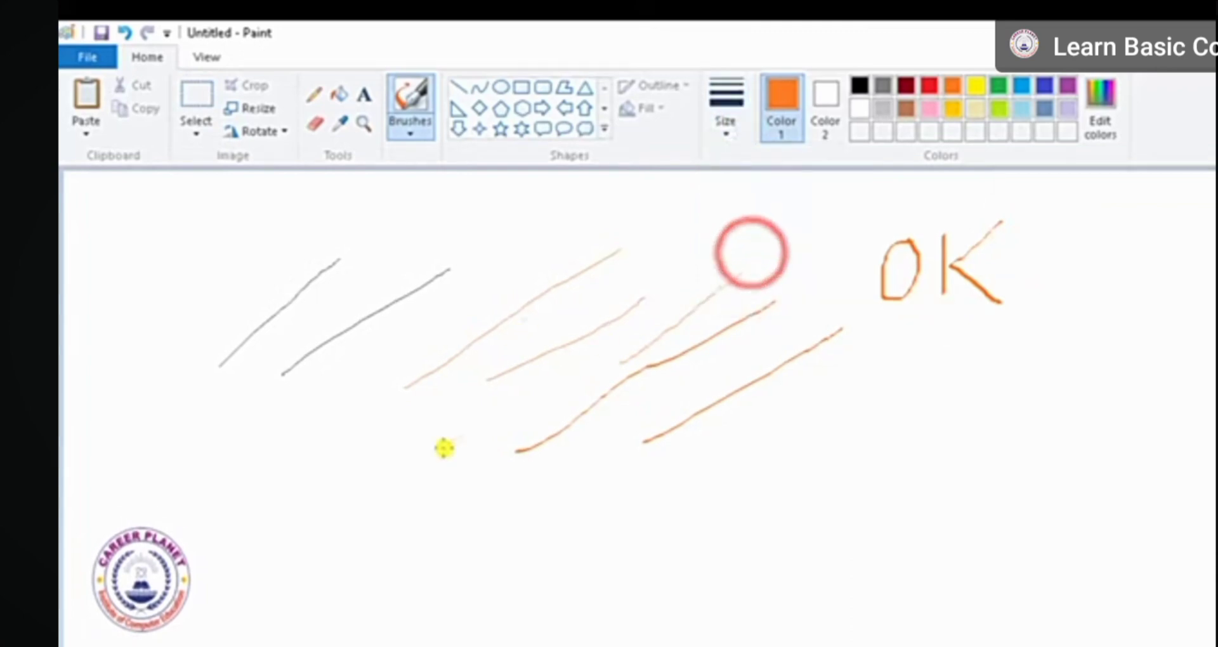
{"action": "left_click_drag", "start_coordinate": [458, 434], "coordinate": [693, 300]}
{"action": "left_click_drag", "start_coordinate": [579, 431], "coordinate": [748, 316]}
Set the brush to the thickest line size and paint several orange diagonal strokes around and above the existing lines
{"action": "left_click", "coordinate": [729, 128]}
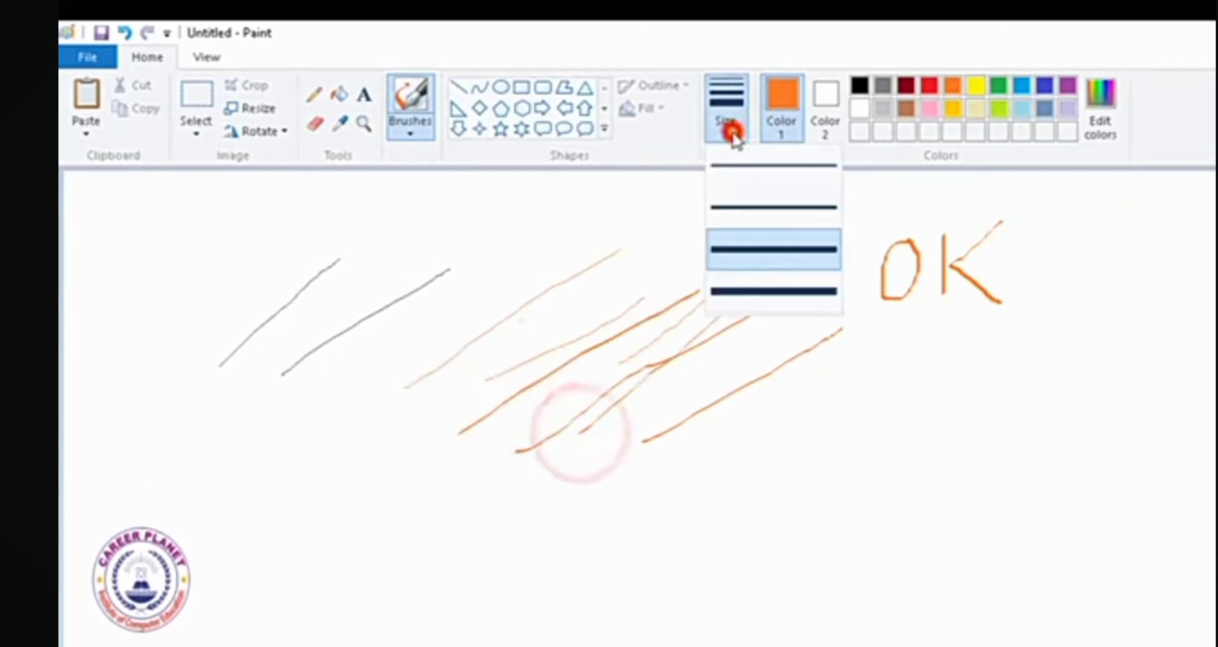
{"action": "left_click", "coordinate": [742, 290]}
{"action": "left_click_drag", "start_coordinate": [231, 413], "coordinate": [465, 266]}
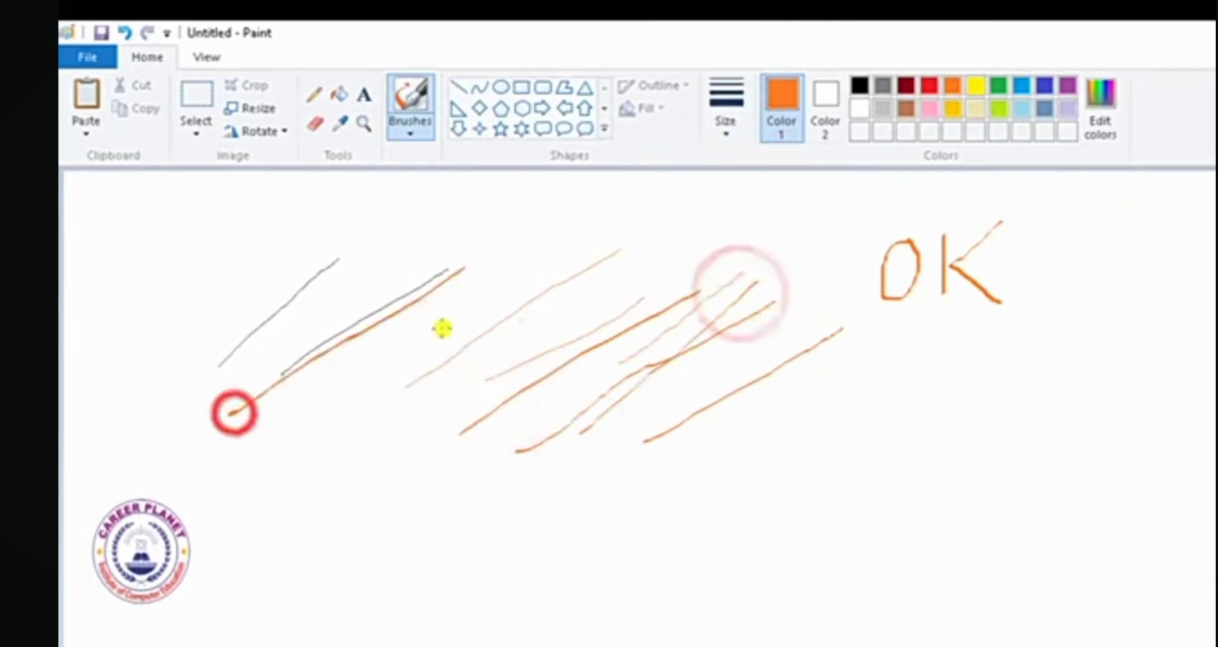
{"action": "left_click_drag", "start_coordinate": [339, 419], "coordinate": [461, 306]}
{"action": "left_click_drag", "start_coordinate": [843, 391], "coordinate": [763, 490]}
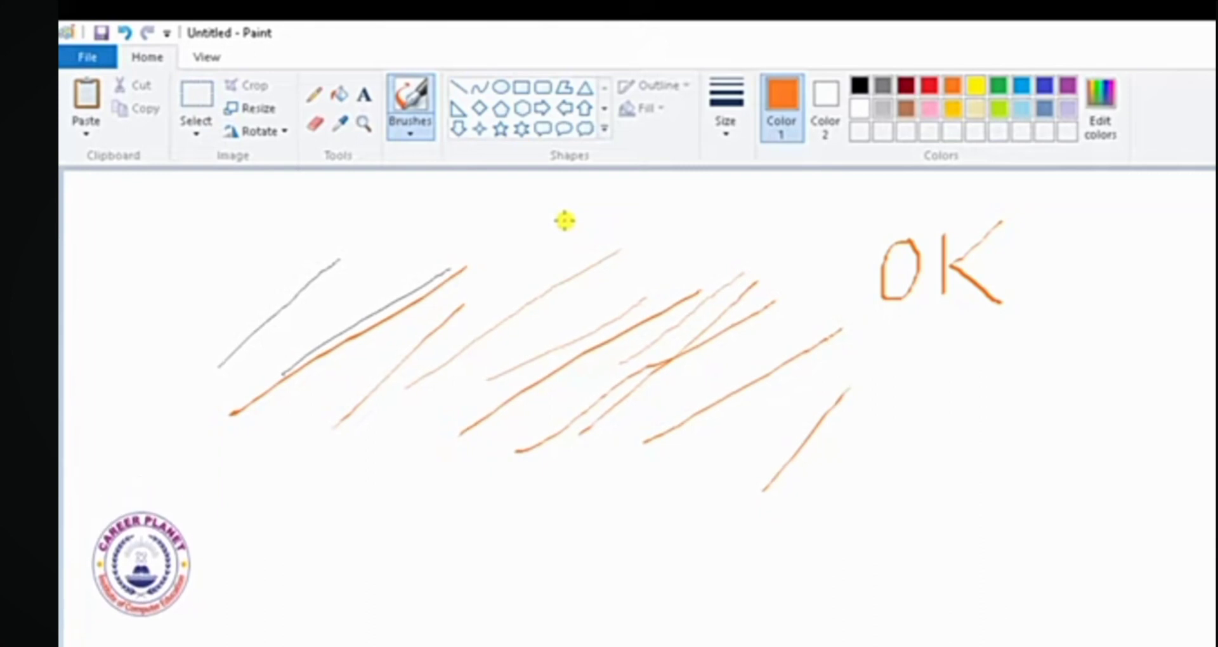
{"action": "left_click_drag", "start_coordinate": [500, 283], "coordinate": [598, 203]}
{"action": "mouse_move", "coordinate": [566, 301]}
{"action": "left_mouse_down"}
{"action": "mouse_move", "coordinate": [702, 231]}
{"action": "mouse_move", "coordinate": [796, 222]}
{"action": "left_mouse_up"}
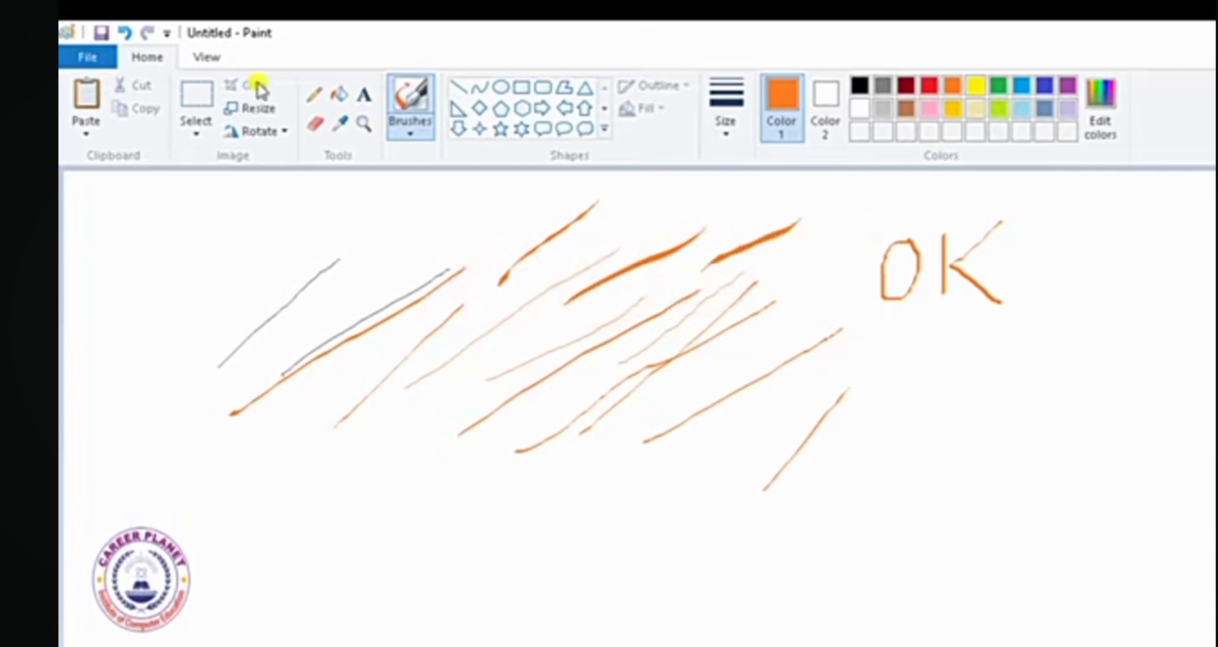
Erase the first black pencil line and the lower part of the second black line with the Eraser
{"action": "left_click", "coordinate": [317, 127]}
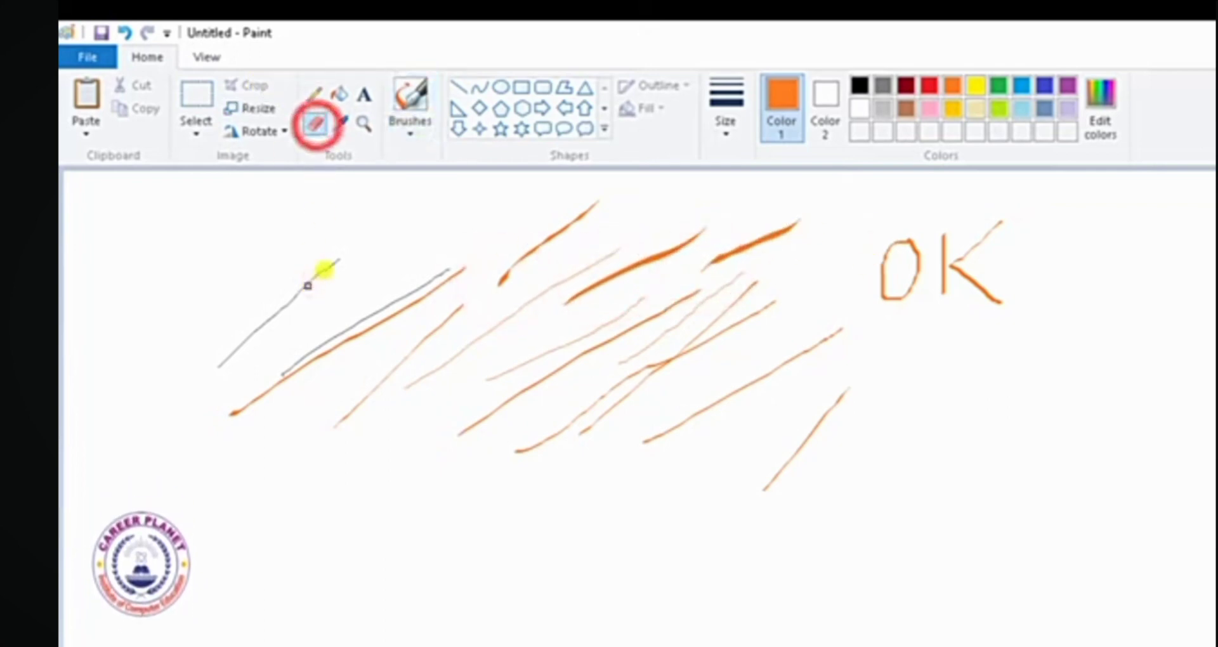
{"action": "mouse_move", "coordinate": [342, 254]}
{"action": "left_mouse_down"}
{"action": "mouse_move", "coordinate": [204, 374]}
{"action": "mouse_move", "coordinate": [281, 309]}
{"action": "left_mouse_up"}
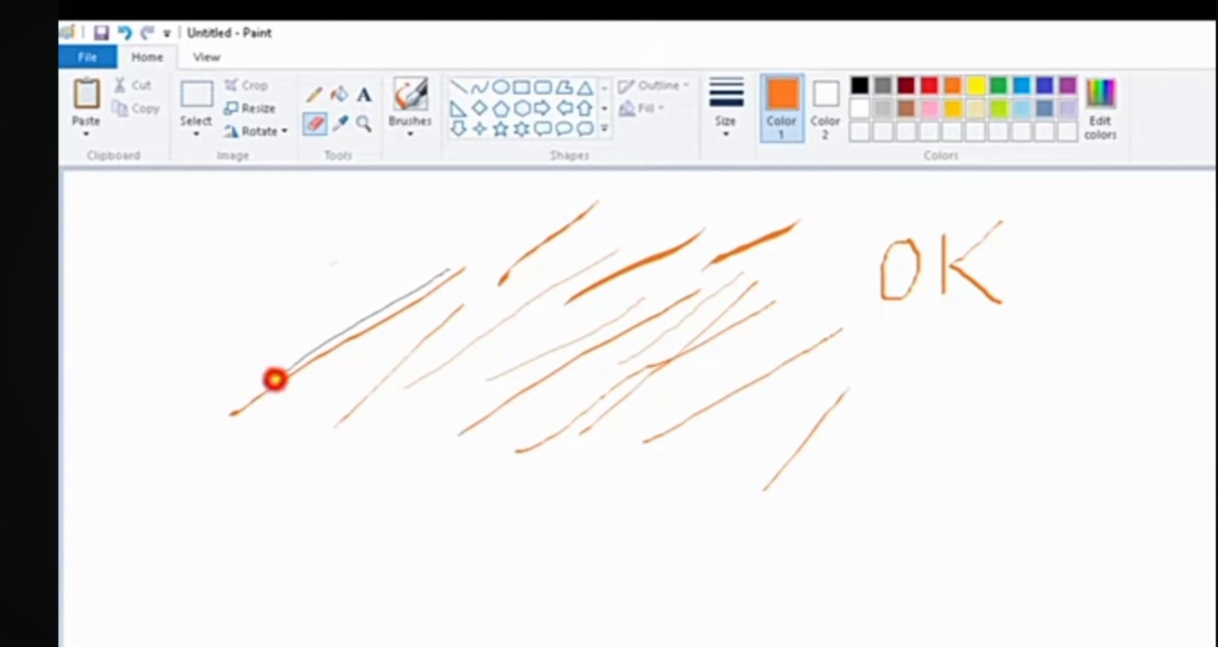
{"action": "left_click_drag", "start_coordinate": [274, 379], "coordinate": [321, 343]}
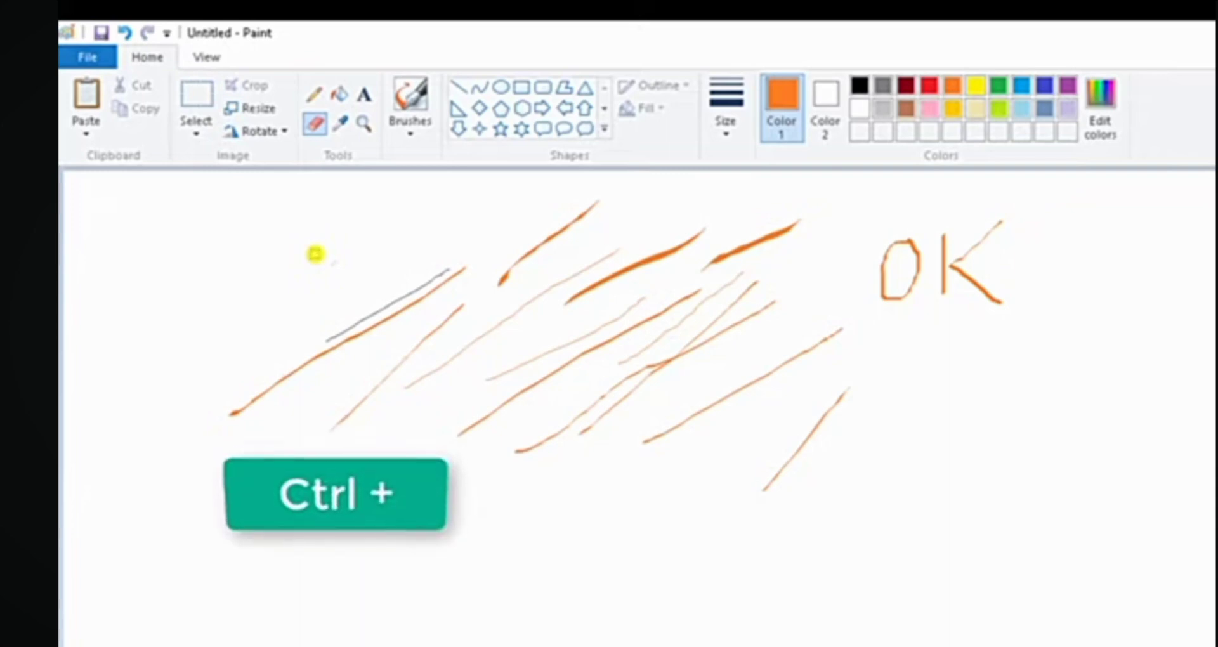
Enlarge the eraser and erase all the remaining lines, brush strokes and the word OK from the canvas
{"action": "key", "text": "ctrl+plus"}
{"action": "key", "text": "ctrl+plus"}
{"action": "key", "text": "ctrl+plus"}
{"action": "key", "text": "ctrl+plus"}
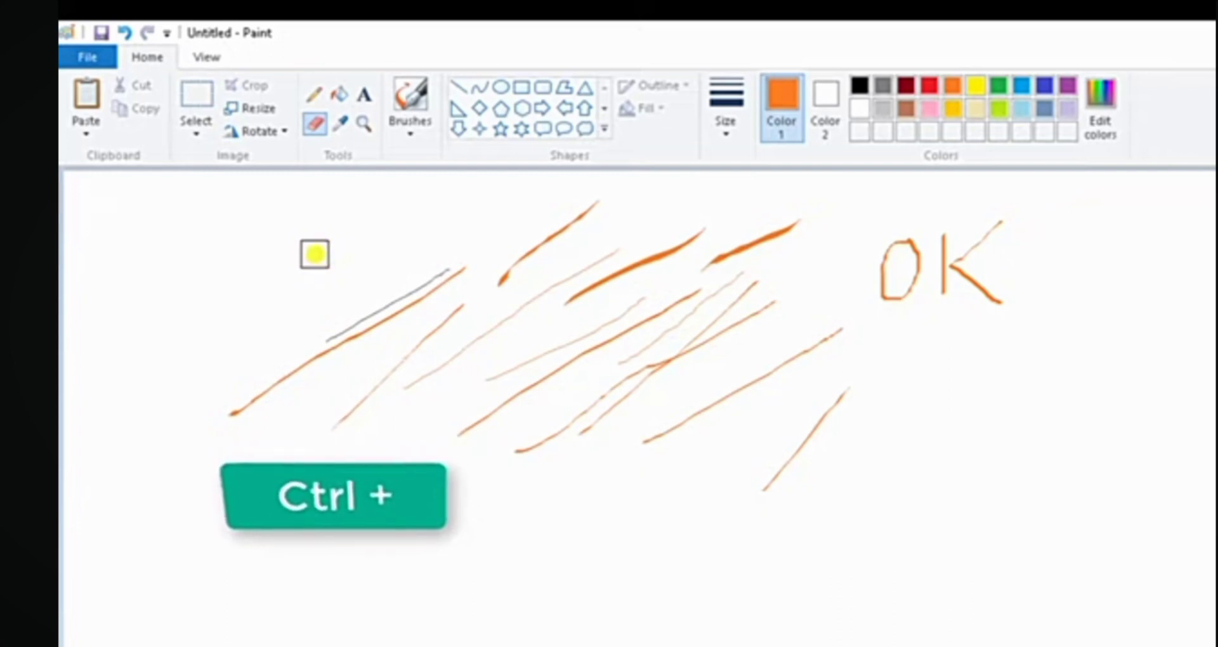
{"action": "mouse_move", "coordinate": [324, 293]}
{"action": "left_mouse_down"}
{"action": "mouse_move", "coordinate": [310, 406]}
{"action": "mouse_move", "coordinate": [482, 238]}
{"action": "mouse_move", "coordinate": [235, 406]}
{"action": "left_mouse_up"}
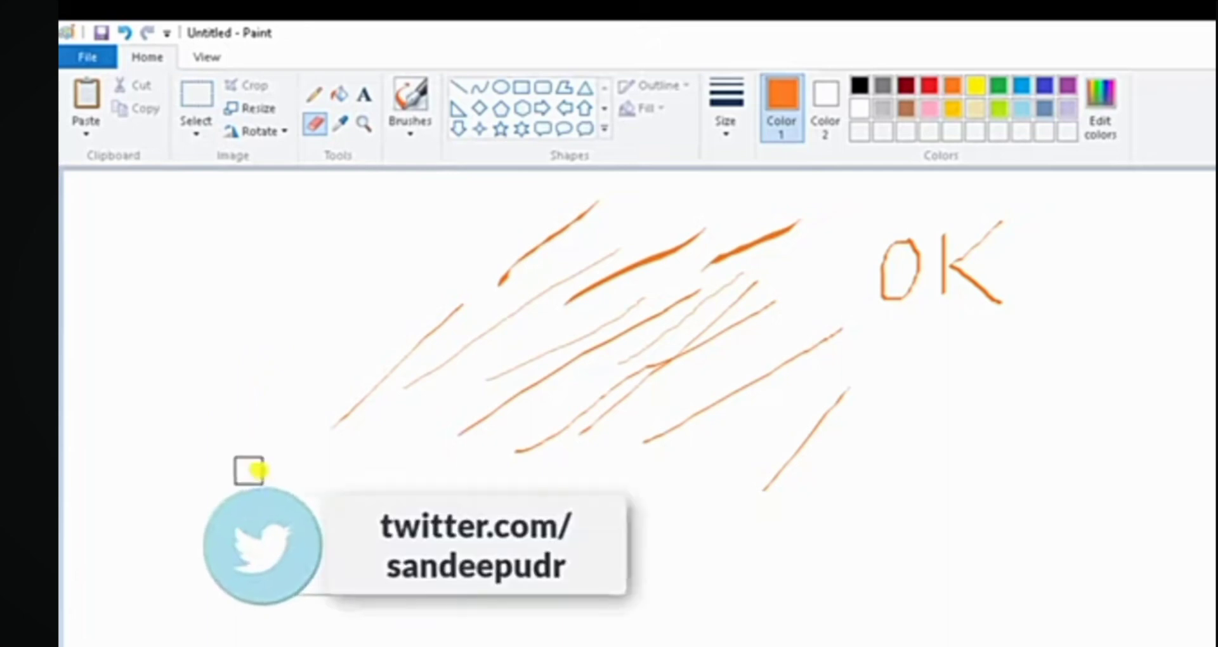
{"action": "mouse_move", "coordinate": [331, 426]}
{"action": "left_mouse_down"}
{"action": "mouse_move", "coordinate": [480, 284]}
{"action": "mouse_move", "coordinate": [598, 204]}
{"action": "mouse_move", "coordinate": [385, 350]}
{"action": "mouse_move", "coordinate": [361, 398]}
{"action": "mouse_move", "coordinate": [475, 344]}
{"action": "mouse_move", "coordinate": [603, 249]}
{"action": "left_mouse_up"}
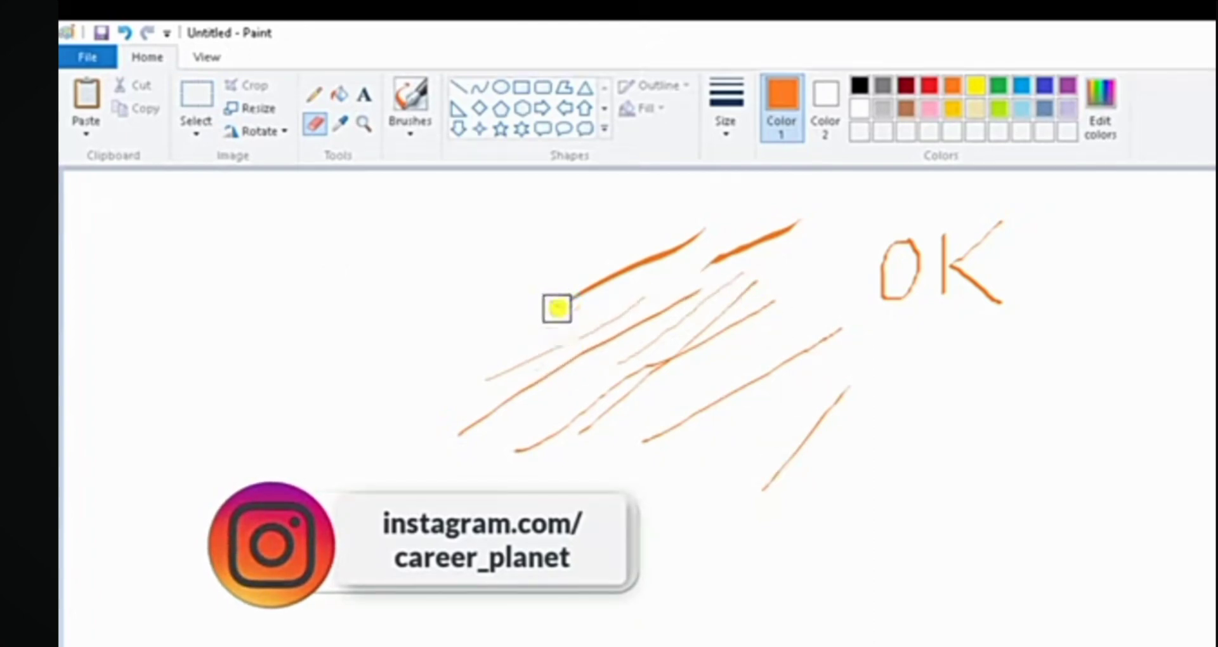
{"action": "mouse_move", "coordinate": [557, 308]}
{"action": "left_mouse_down"}
{"action": "mouse_move", "coordinate": [612, 267]}
{"action": "mouse_move", "coordinate": [726, 218]}
{"action": "mouse_move", "coordinate": [693, 276]}
{"action": "mouse_move", "coordinate": [470, 421]}
{"action": "mouse_move", "coordinate": [568, 332]}
{"action": "mouse_move", "coordinate": [497, 459]}
{"action": "mouse_move", "coordinate": [706, 342]}
{"action": "mouse_move", "coordinate": [780, 277]}
{"action": "mouse_move", "coordinate": [611, 397]}
{"action": "mouse_move", "coordinate": [873, 324]}
{"action": "left_mouse_up"}
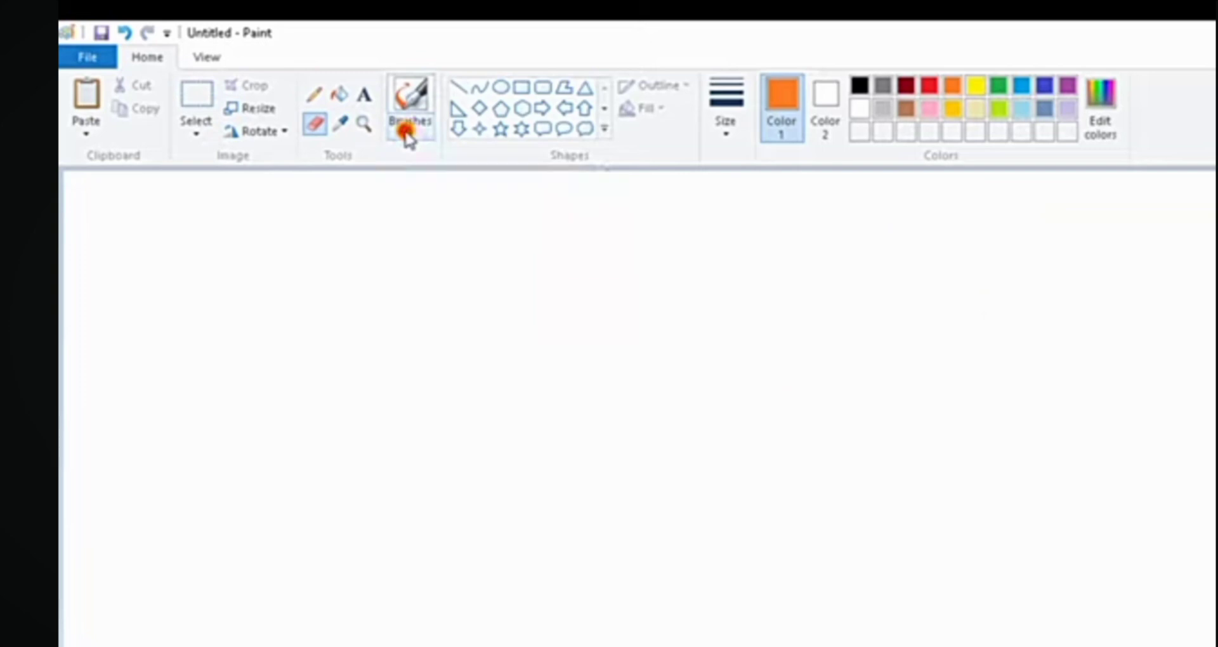
Choose the Airbrush and paint a thin orange zigzag with a thicker orange arch beside it
{"action": "left_click", "coordinate": [407, 127]}
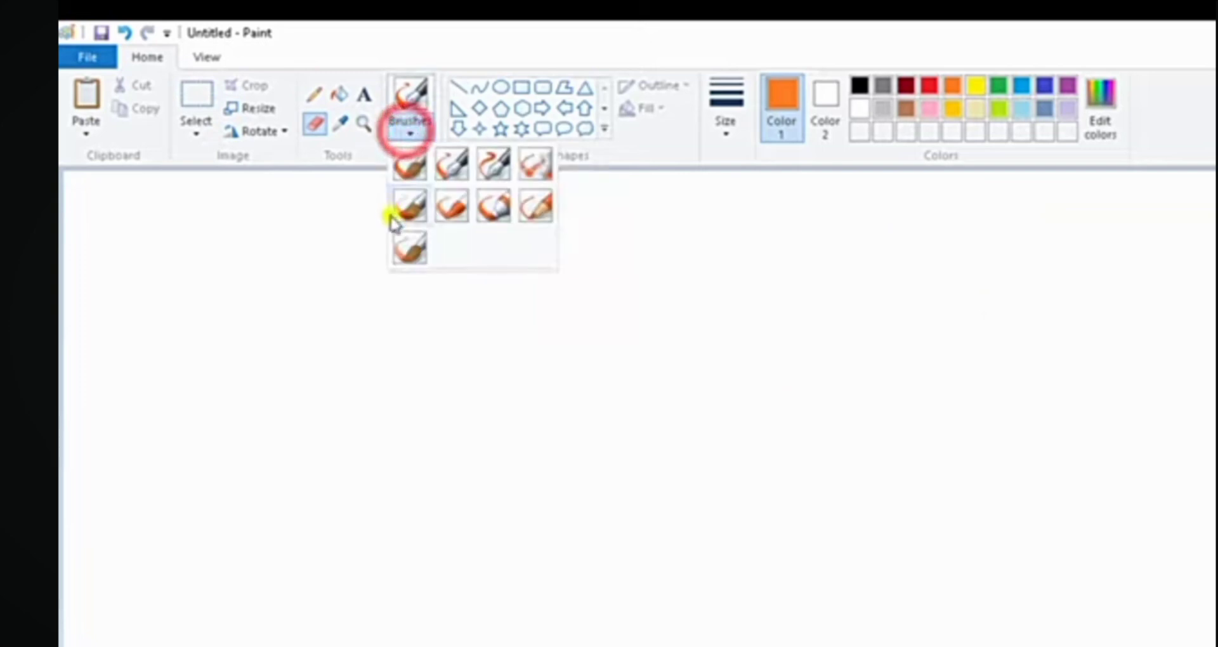
{"action": "left_click", "coordinate": [536, 167]}
{"action": "mouse_move", "coordinate": [404, 299]}
{"action": "left_mouse_down"}
{"action": "mouse_move", "coordinate": [467, 231]}
{"action": "mouse_move", "coordinate": [477, 329]}
{"action": "mouse_move", "coordinate": [528, 267]}
{"action": "left_mouse_up"}
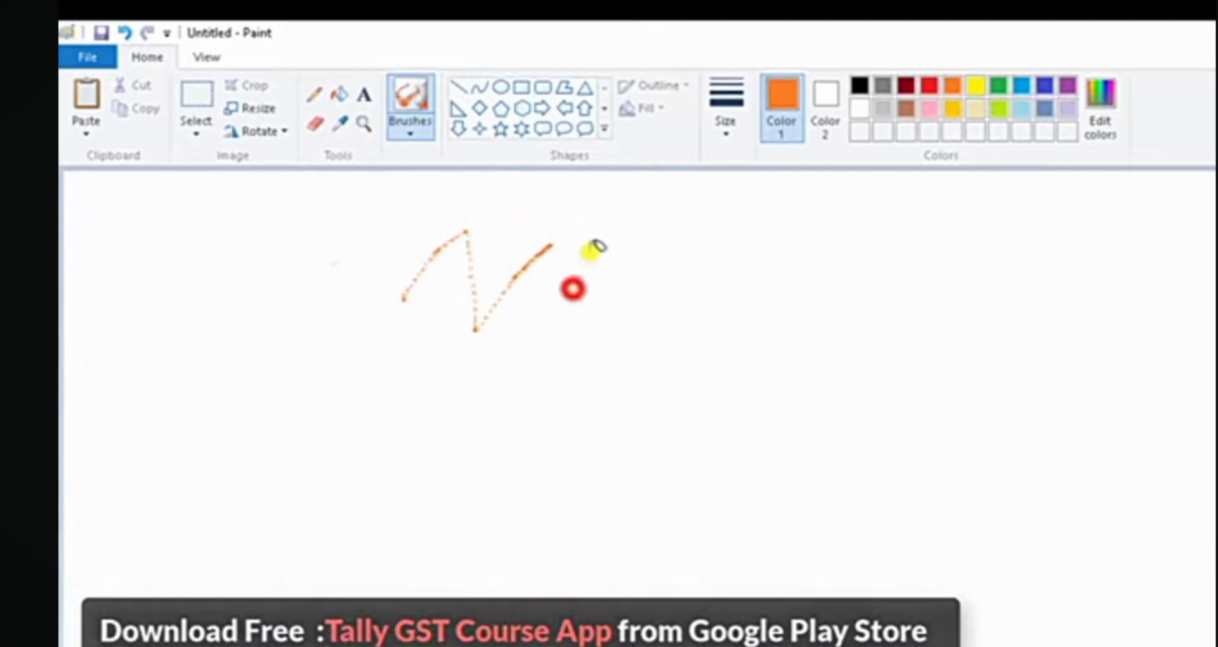
{"action": "mouse_move", "coordinate": [596, 246]}
{"action": "left_mouse_down"}
{"action": "mouse_move", "coordinate": [689, 227]}
{"action": "mouse_move", "coordinate": [750, 254]}
{"action": "mouse_move", "coordinate": [757, 315]}
{"action": "left_mouse_up"}
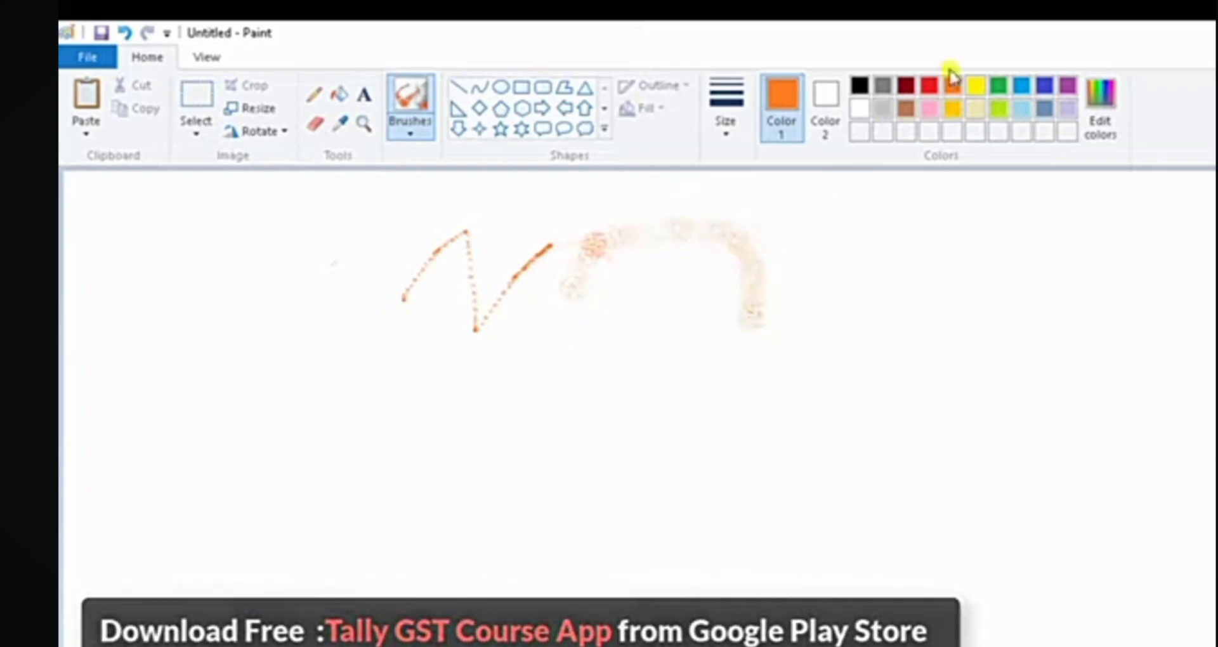
Set Color 1 to red and spray a wide zigzag below and beside the orange arch
{"action": "left_click", "coordinate": [927, 92]}
{"action": "mouse_move", "coordinate": [561, 395]}
{"action": "left_mouse_down"}
{"action": "mouse_move", "coordinate": [628, 315]}
{"action": "mouse_move", "coordinate": [680, 378]}
{"action": "left_mouse_up"}
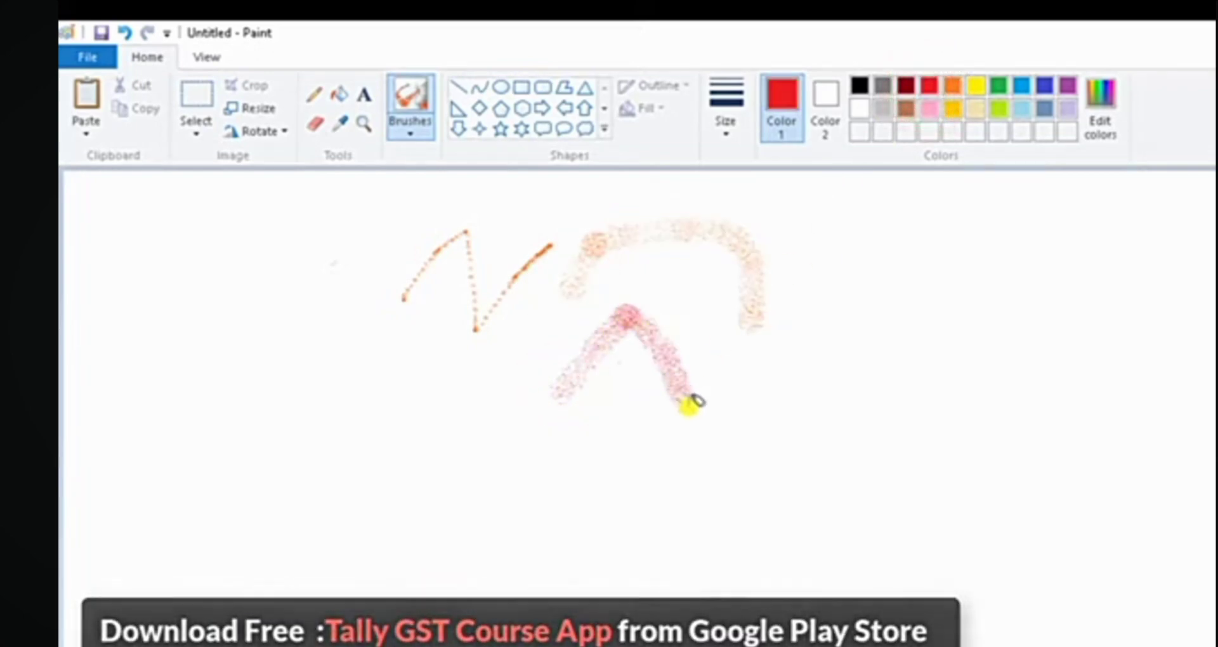
{"action": "left_click_drag", "start_coordinate": [781, 307], "coordinate": [828, 380]}
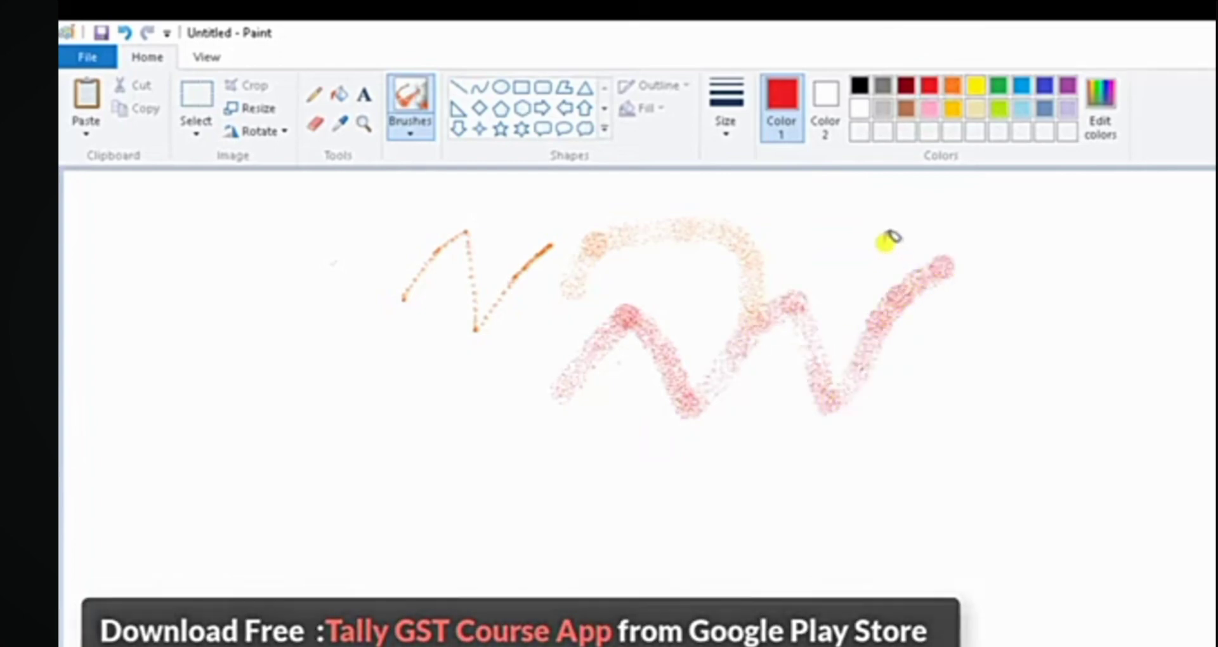
Choose the oil brush and paint three long, rising red strokes below the thin orange zigzag
{"action": "left_click", "coordinate": [418, 134]}
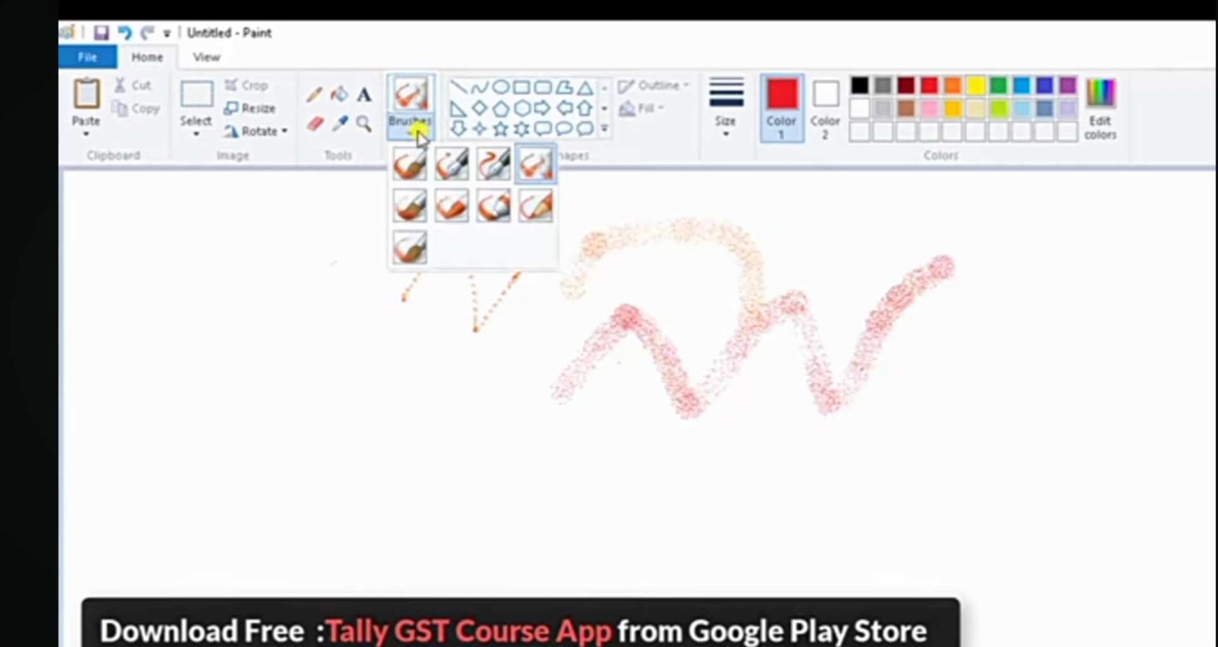
{"action": "left_click", "coordinate": [402, 212]}
{"action": "left_click_drag", "start_coordinate": [247, 410], "coordinate": [626, 307]}
{"action": "left_click_drag", "start_coordinate": [317, 456], "coordinate": [628, 367]}
{"action": "left_click_drag", "start_coordinate": [365, 512], "coordinate": [685, 424]}
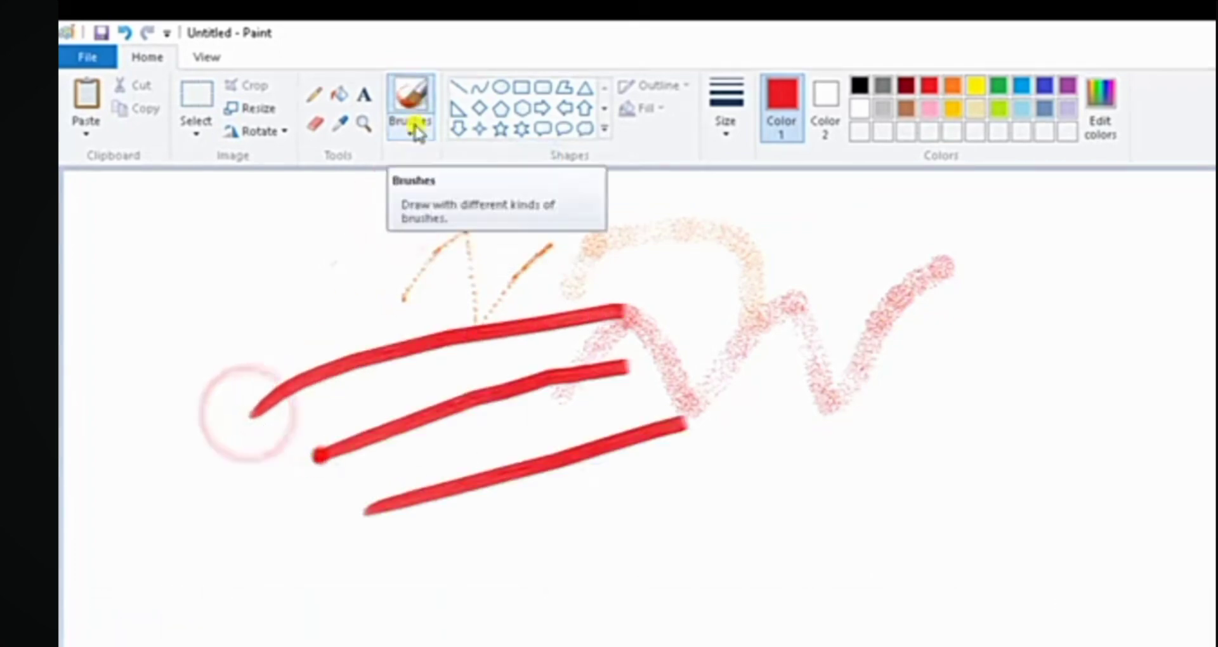
Draw a red line and a dense red scribble with the Crayon brush, and a yellow zigzag across the middle of the canvas
{"action": "left_click", "coordinate": [413, 123]}
{"action": "left_click", "coordinate": [411, 126]}
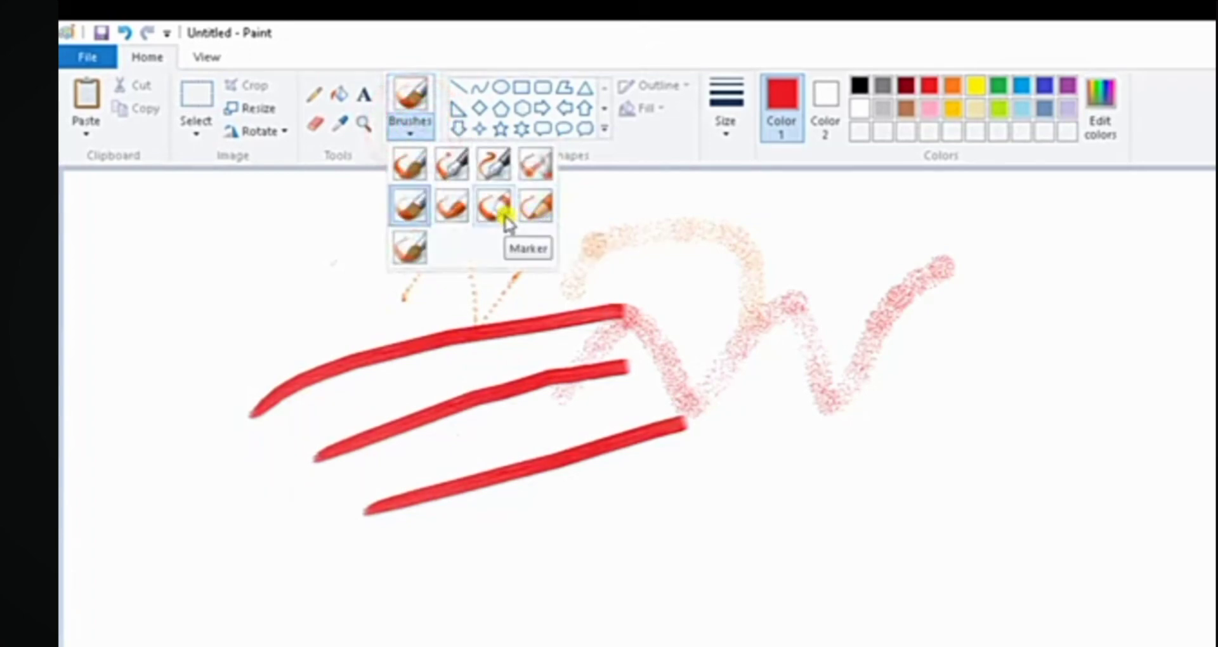
{"action": "left_click", "coordinate": [452, 210]}
{"action": "left_click_drag", "start_coordinate": [725, 267], "coordinate": [1114, 241]}
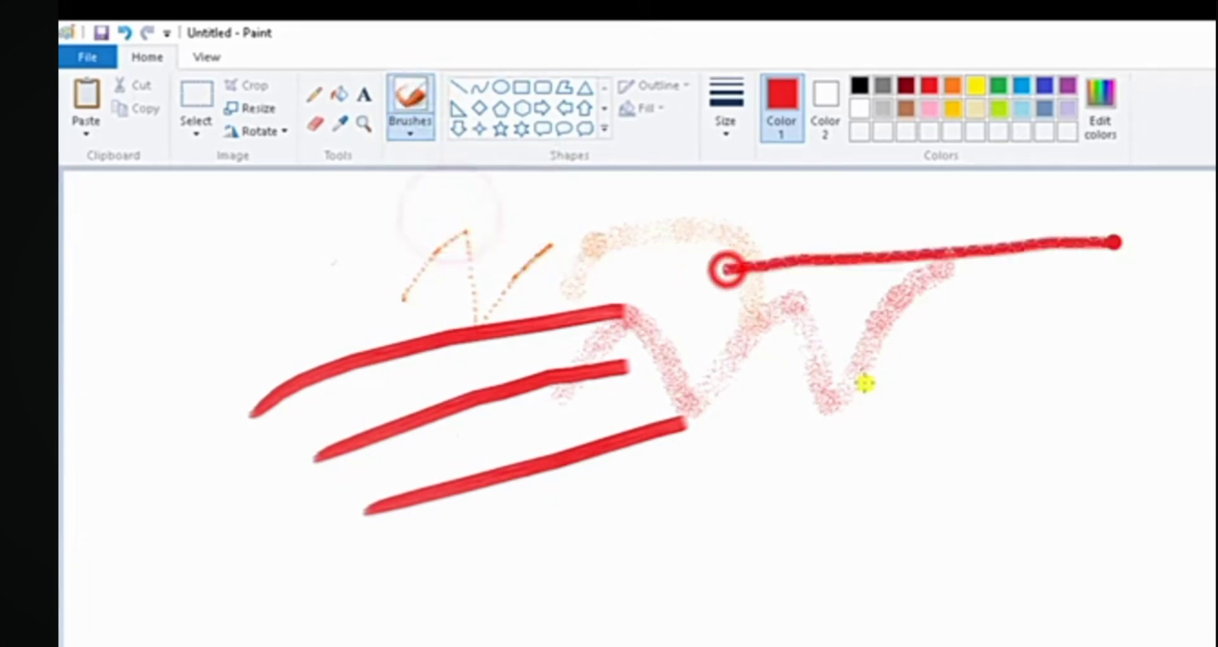
{"action": "mouse_move", "coordinate": [1060, 337]}
{"action": "left_mouse_down"}
{"action": "mouse_move", "coordinate": [873, 430]}
{"action": "mouse_move", "coordinate": [788, 430]}
{"action": "mouse_move", "coordinate": [804, 401]}
{"action": "mouse_move", "coordinate": [801, 429]}
{"action": "mouse_move", "coordinate": [927, 407]}
{"action": "mouse_move", "coordinate": [911, 440]}
{"action": "mouse_move", "coordinate": [946, 583]}
{"action": "mouse_move", "coordinate": [858, 631]}
{"action": "left_mouse_up"}
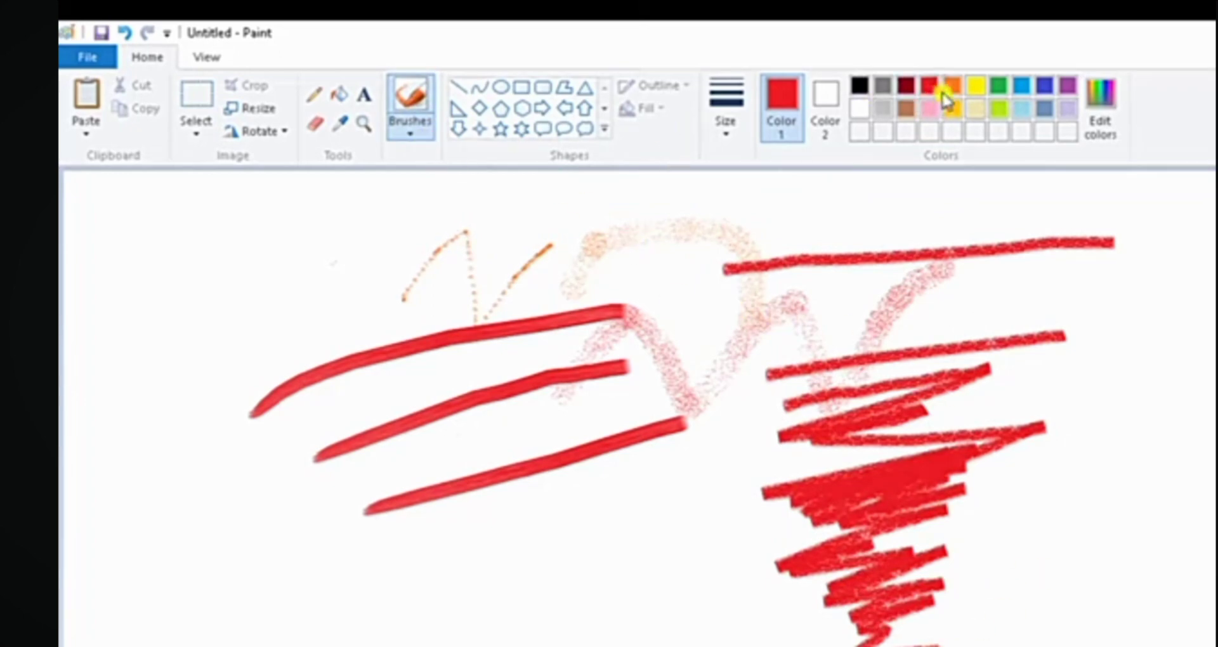
{"action": "left_click", "coordinate": [974, 89]}
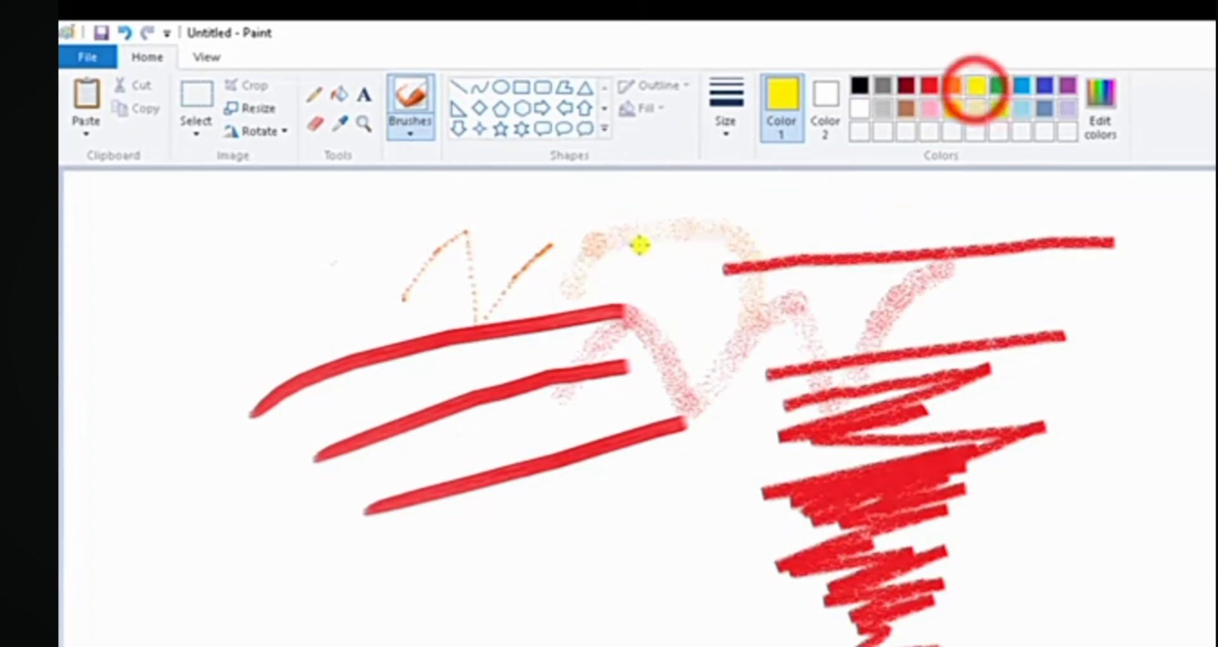
{"action": "mouse_move", "coordinate": [650, 236]}
{"action": "left_mouse_down"}
{"action": "mouse_move", "coordinate": [790, 219]}
{"action": "mouse_move", "coordinate": [856, 263]}
{"action": "mouse_move", "coordinate": [711, 359]}
{"action": "mouse_move", "coordinate": [811, 482]}
{"action": "mouse_move", "coordinate": [635, 545]}
{"action": "left_mouse_up"}
Choose the watercolor brush, set Color 1 to green and paint green scribbles near the canvas's right side
{"action": "left_click", "coordinate": [411, 130]}
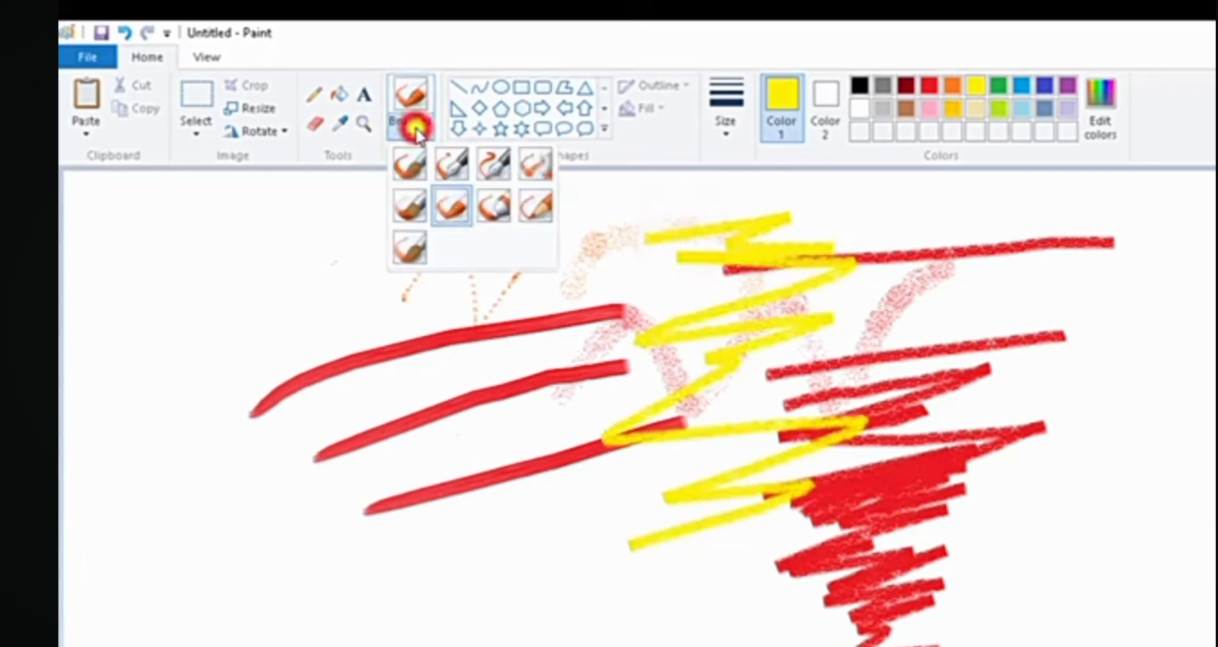
{"action": "left_click", "coordinate": [409, 252]}
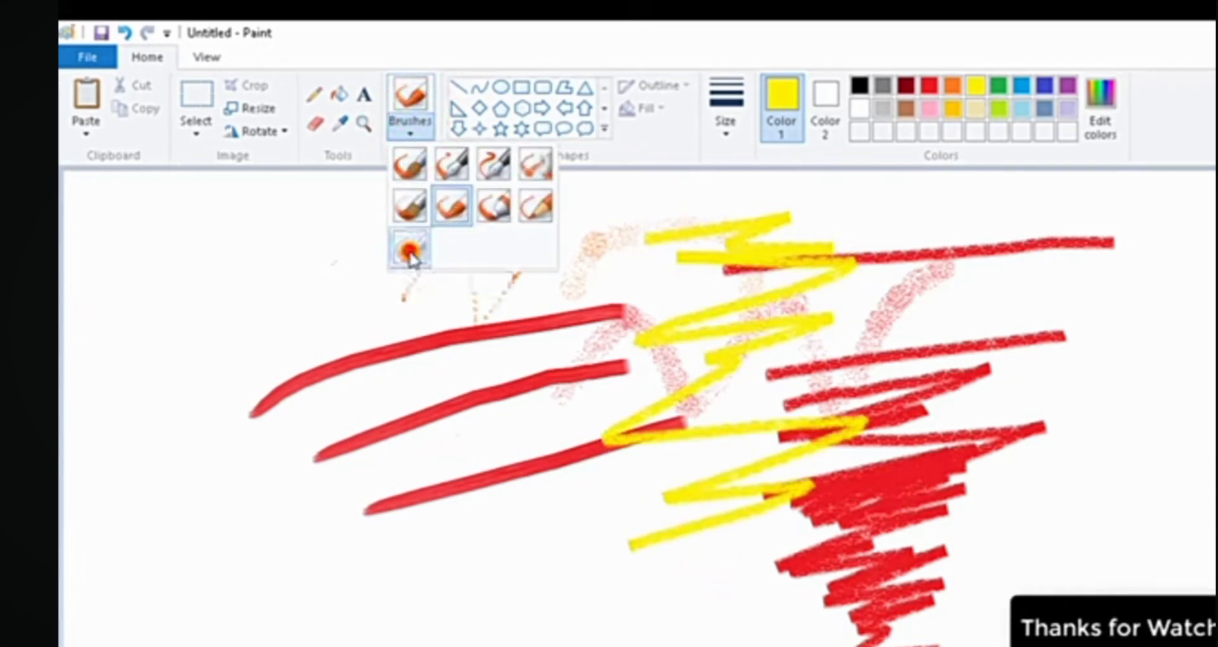
{"action": "left_click", "coordinate": [998, 85]}
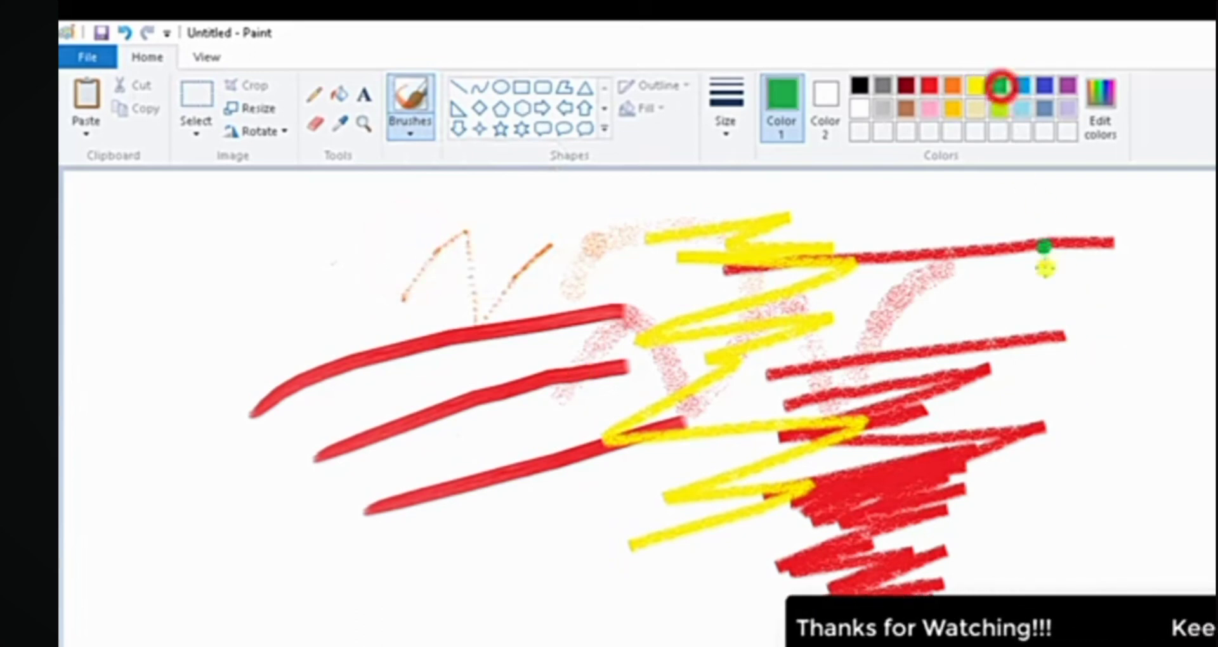
{"action": "mouse_move", "coordinate": [1027, 286]}
{"action": "left_mouse_down"}
{"action": "mouse_move", "coordinate": [1147, 264]}
{"action": "mouse_move", "coordinate": [1035, 311]}
{"action": "mouse_move", "coordinate": [1147, 338]}
{"action": "left_mouse_up"}
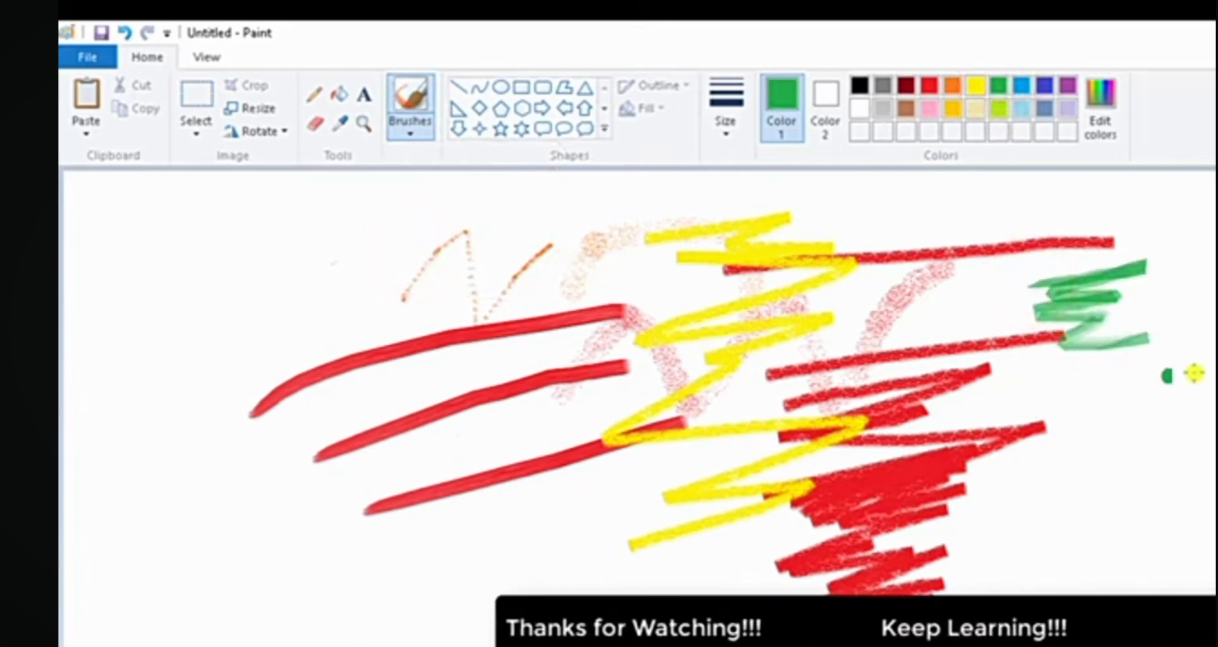
{"action": "mouse_move", "coordinate": [1049, 388]}
{"action": "left_mouse_down"}
{"action": "mouse_move", "coordinate": [1205, 343]}
{"action": "mouse_move", "coordinate": [1083, 381]}
{"action": "mouse_move", "coordinate": [1068, 361]}
{"action": "left_mouse_up"}
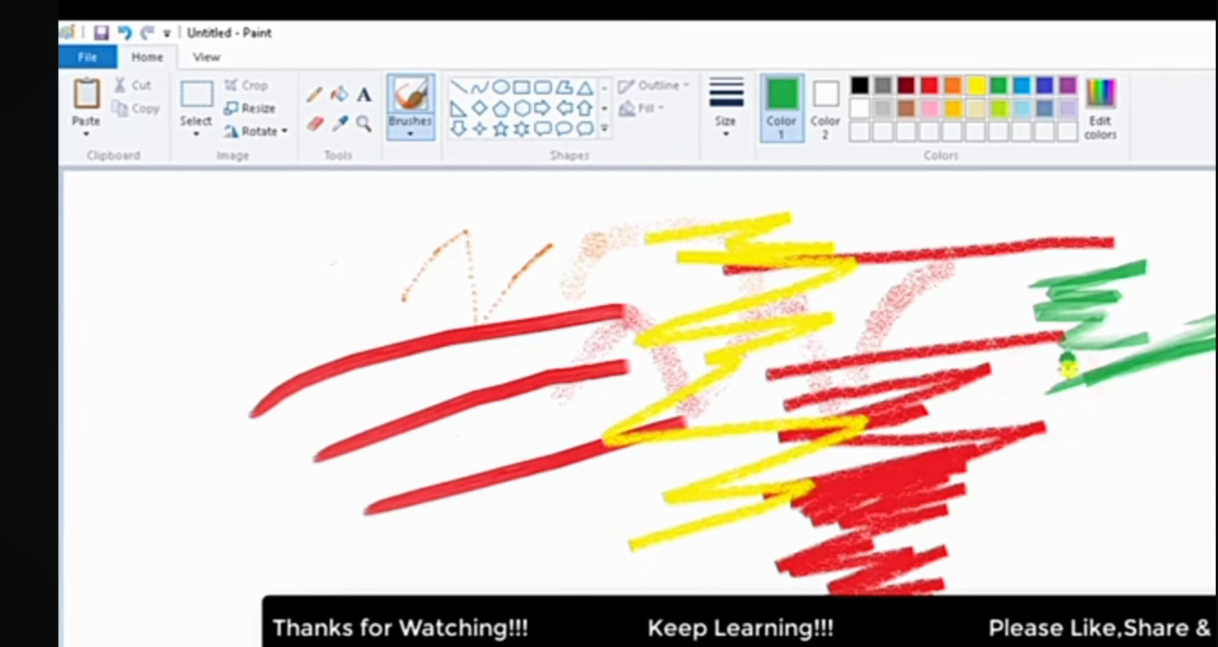
Erase parts of the coloured strokes with the Eraser and start a new blank picture without saving the changes
{"action": "left_click", "coordinate": [315, 124]}
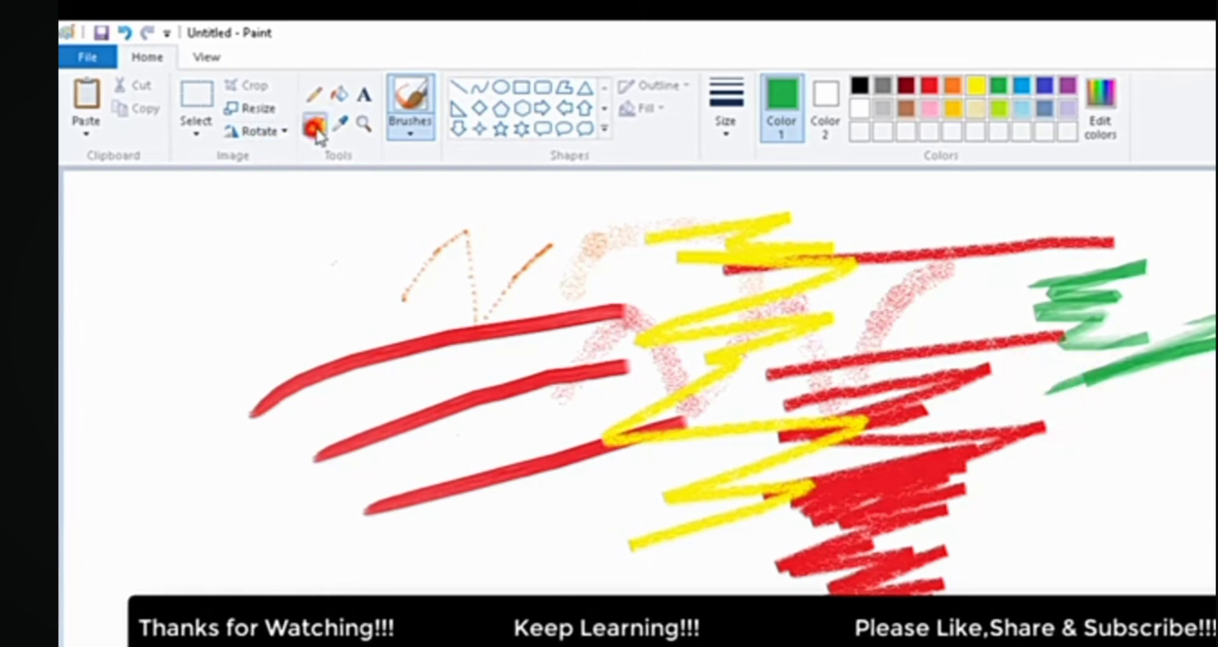
{"action": "mouse_move", "coordinate": [256, 289]}
{"action": "left_mouse_down"}
{"action": "mouse_move", "coordinate": [733, 274]}
{"action": "mouse_move", "coordinate": [272, 387]}
{"action": "mouse_move", "coordinate": [742, 313]}
{"action": "mouse_move", "coordinate": [196, 519]}
{"action": "mouse_move", "coordinate": [588, 493]}
{"action": "left_mouse_up"}
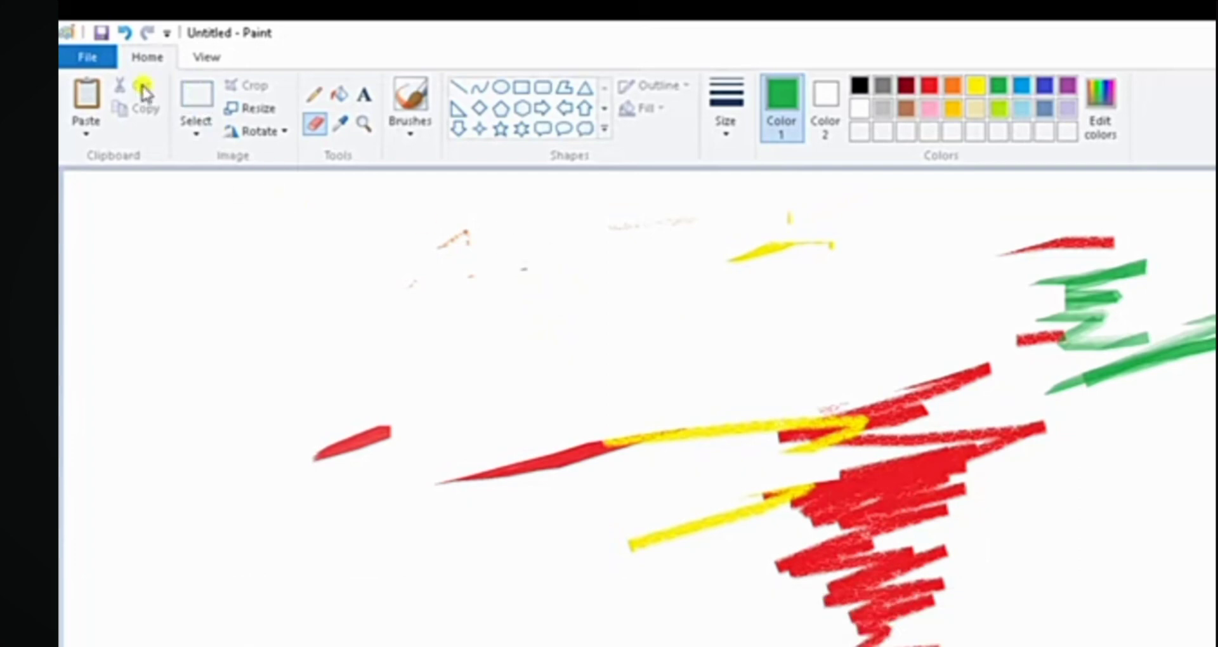
{"action": "left_click", "coordinate": [88, 56]}
{"action": "left_click", "coordinate": [109, 89]}
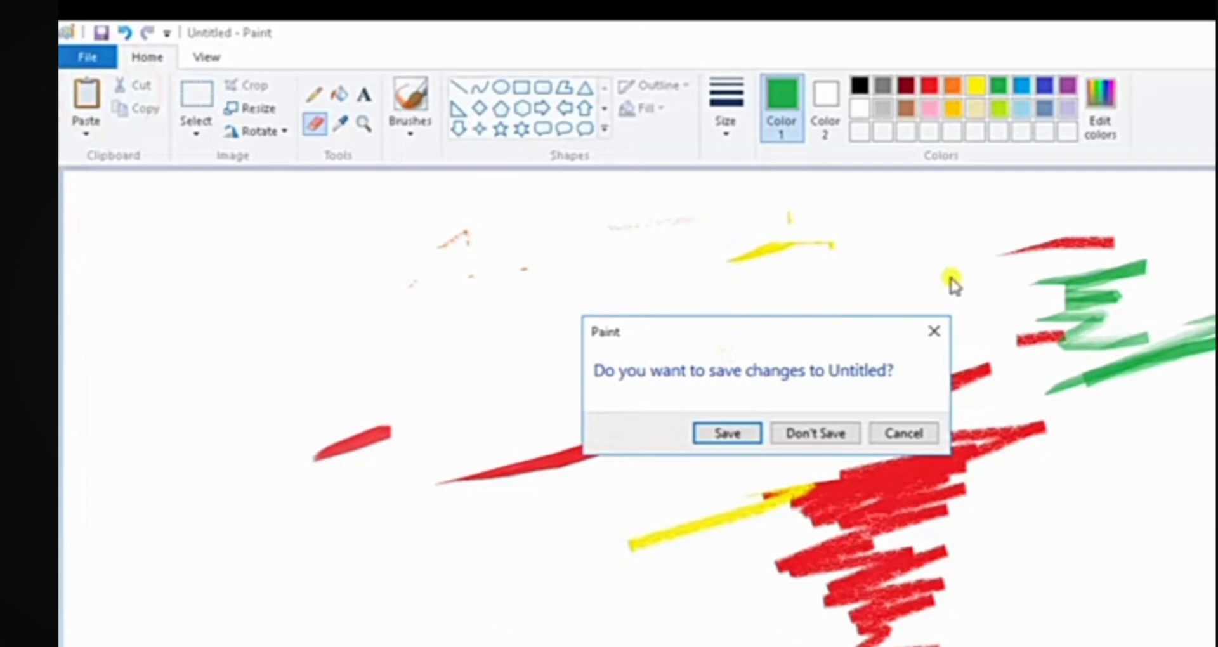
{"action": "left_click", "coordinate": [834, 435]}
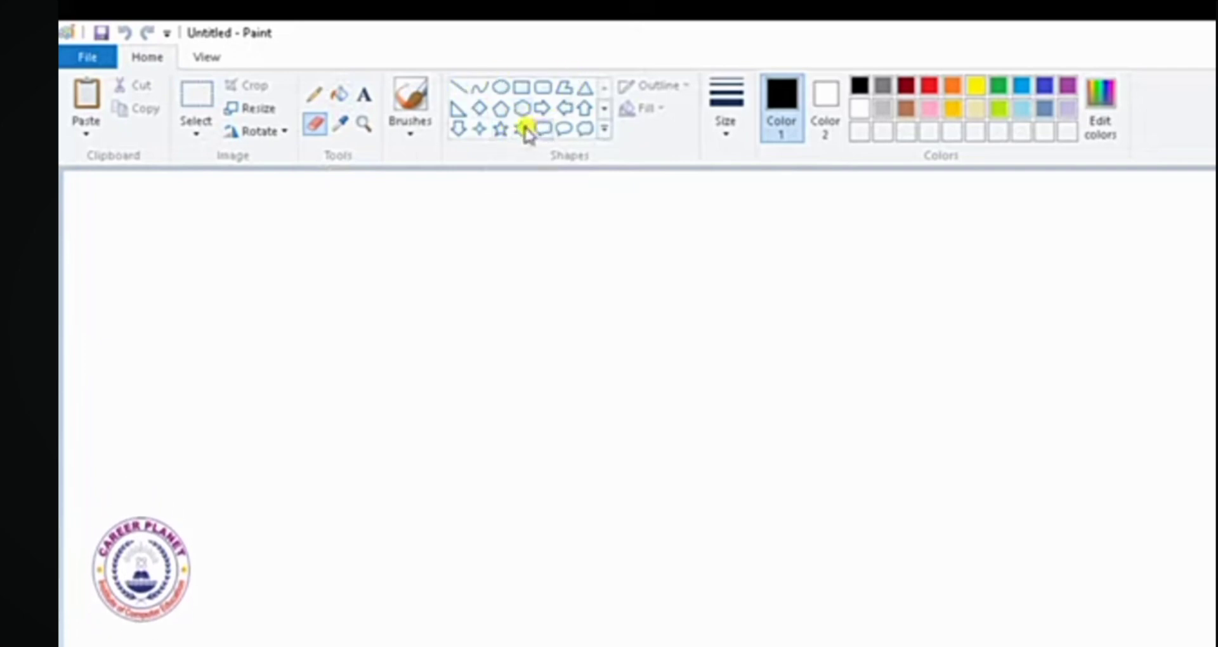
Draw a pentagon in the upper-left part of the canvas and set its outline colour to orange
{"action": "left_click", "coordinate": [501, 110]}
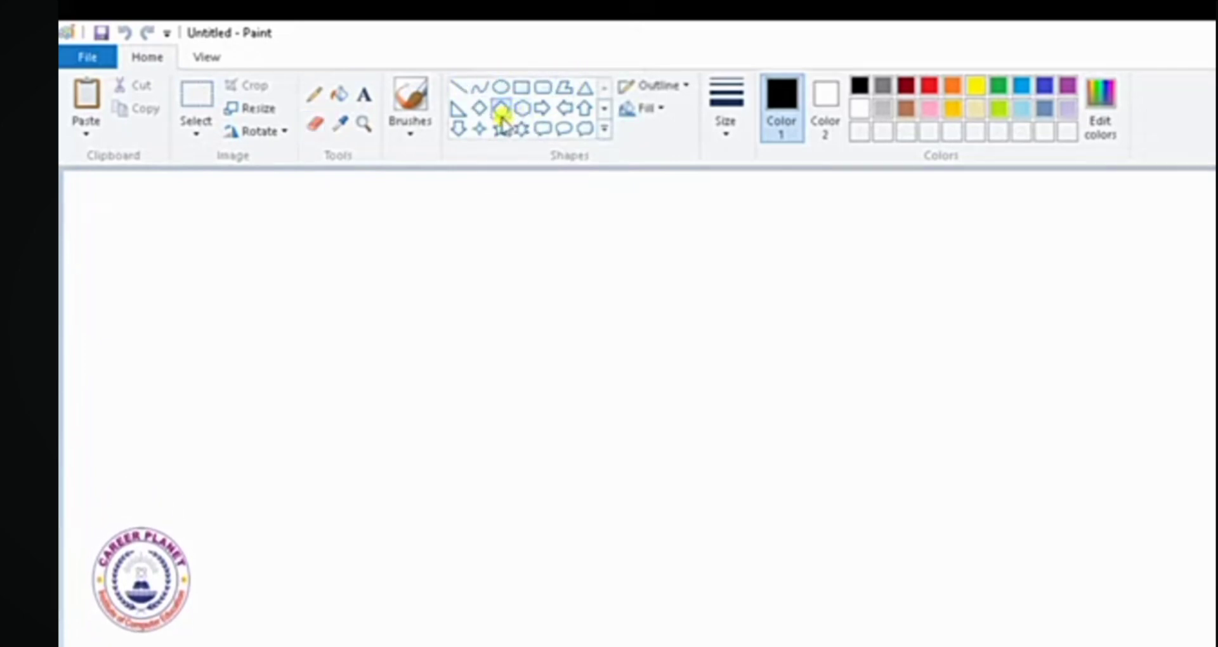
{"action": "left_click_drag", "start_coordinate": [260, 237], "coordinate": [468, 424]}
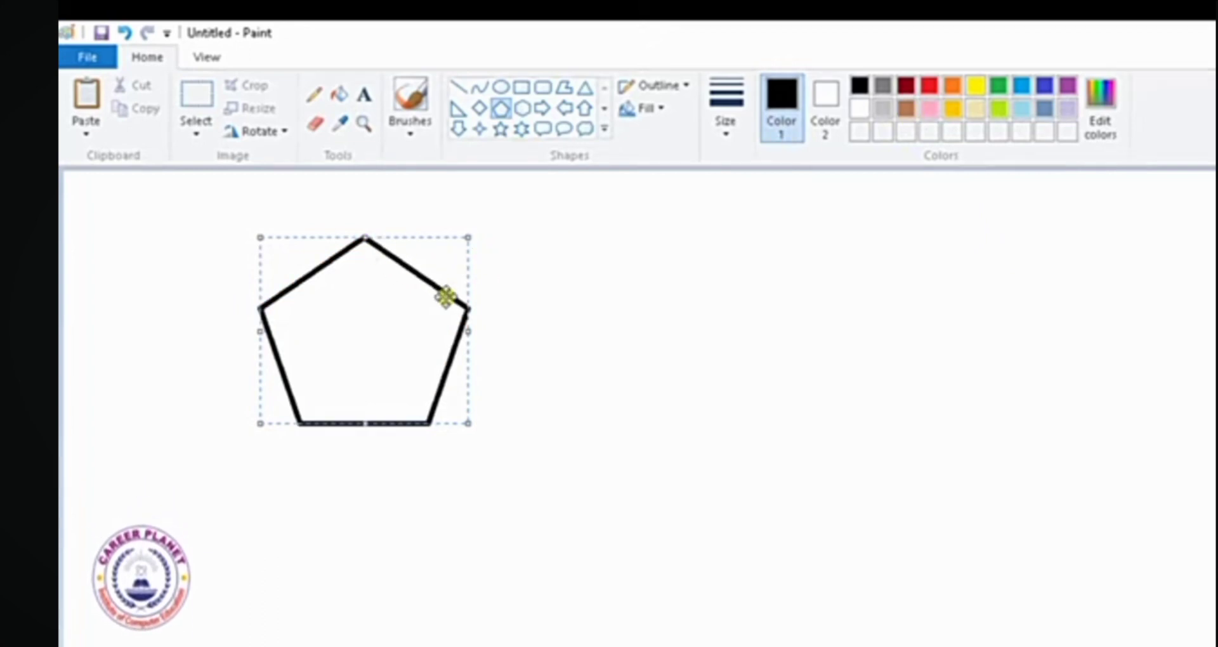
{"action": "left_click", "coordinate": [957, 94]}
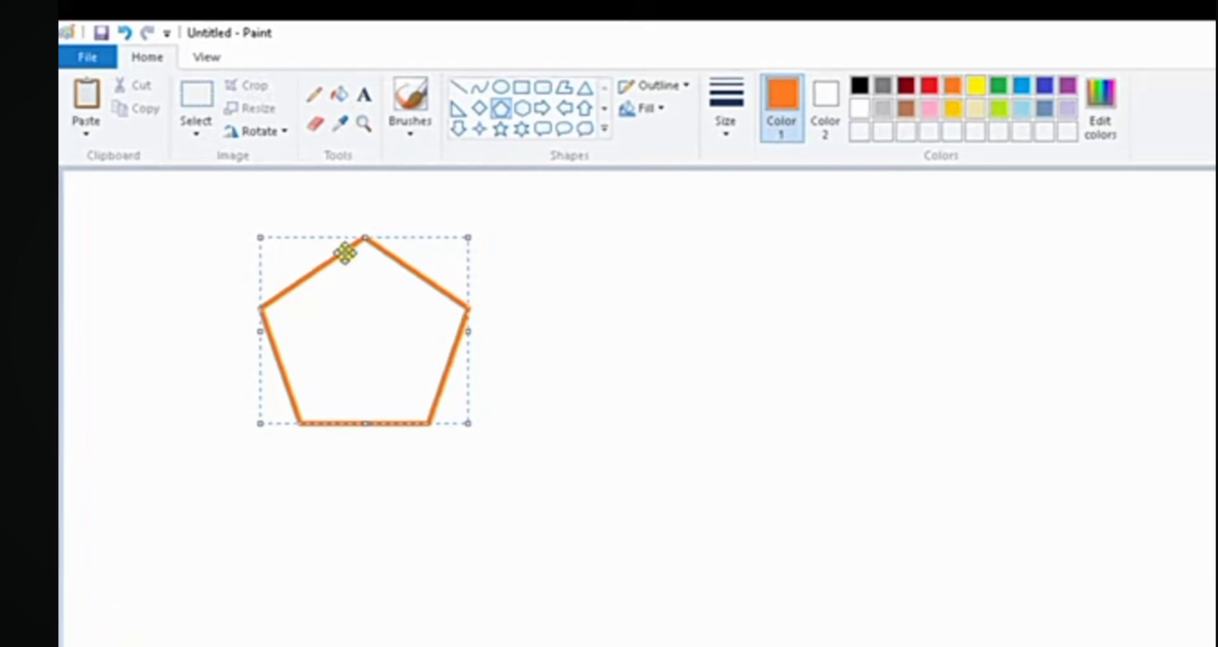
Set Color 2 to green and use the Fill tool on the pentagon with orange, green and orange again
{"action": "left_click", "coordinate": [828, 108]}
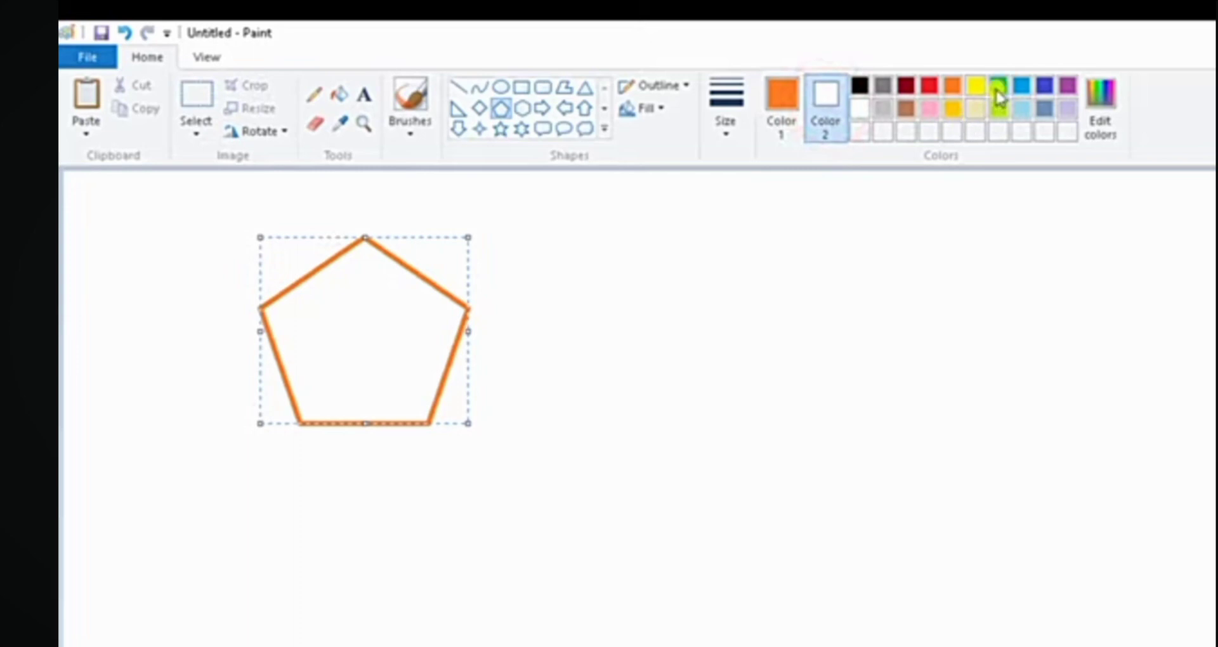
{"action": "left_click", "coordinate": [998, 88]}
{"action": "left_click", "coordinate": [340, 100]}
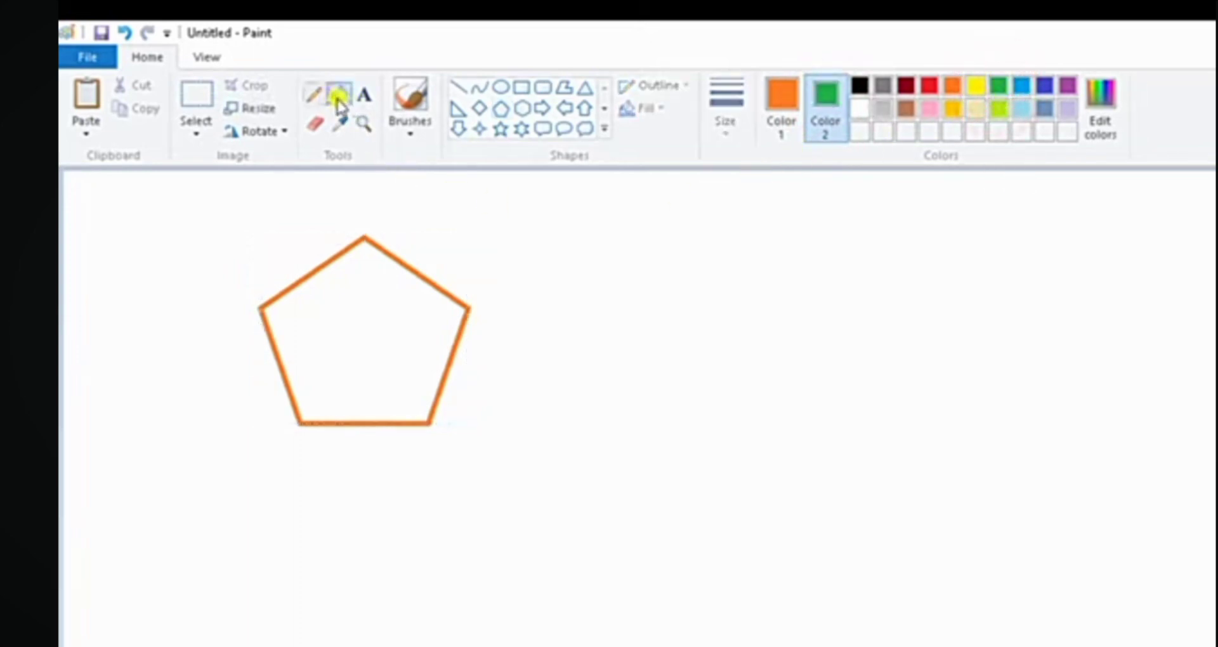
{"action": "left_click", "coordinate": [357, 312]}
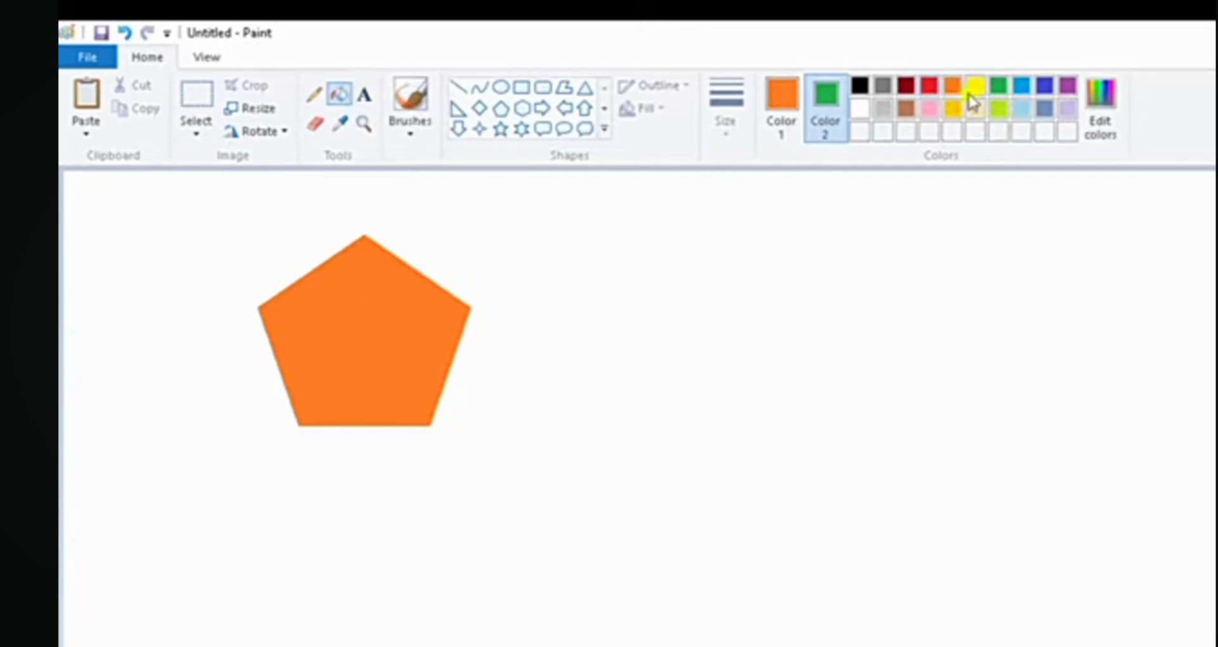
{"action": "right_click", "coordinate": [389, 298]}
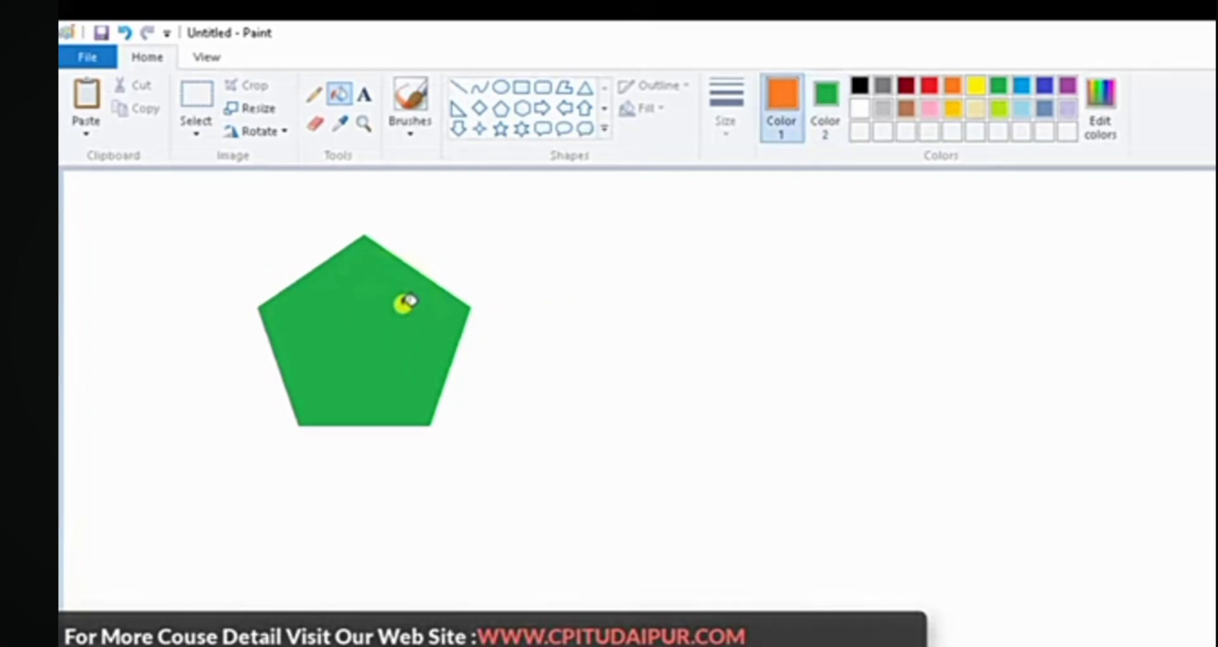
{"action": "left_click", "coordinate": [406, 301]}
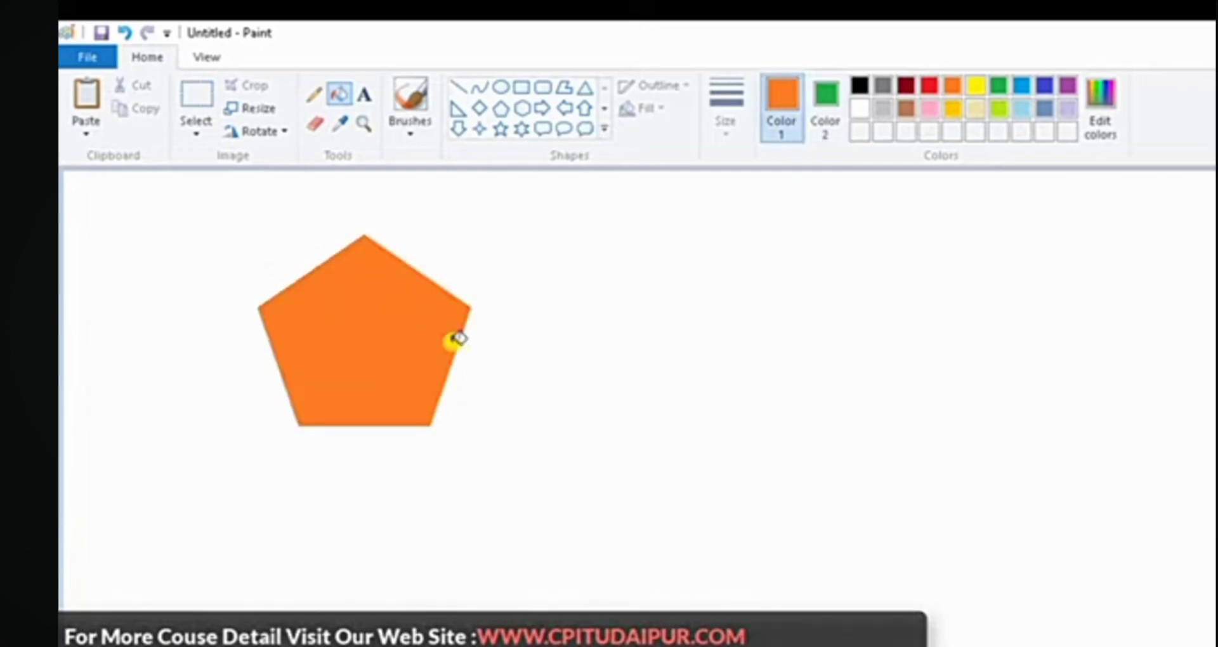
Fill the pentagon with green, and add a six-point star with an orange outline and green fill beside it
{"action": "right_click", "coordinate": [409, 330]}
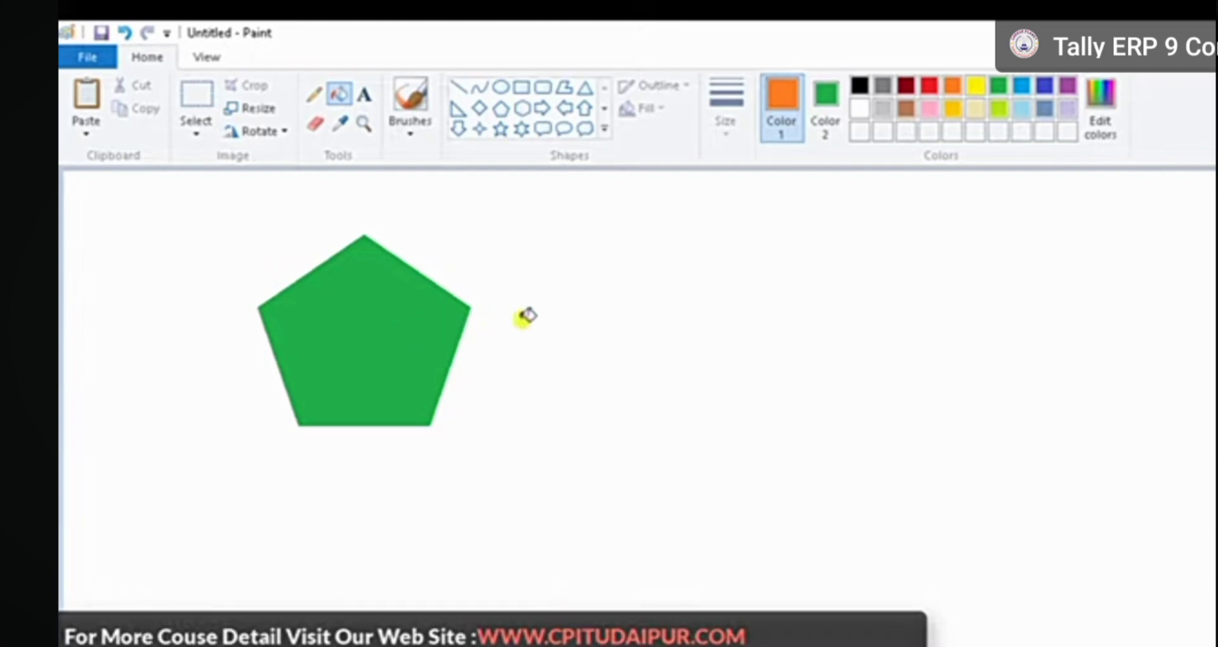
{"action": "left_click", "coordinate": [526, 129]}
{"action": "left_click_drag", "start_coordinate": [574, 245], "coordinate": [788, 452]}
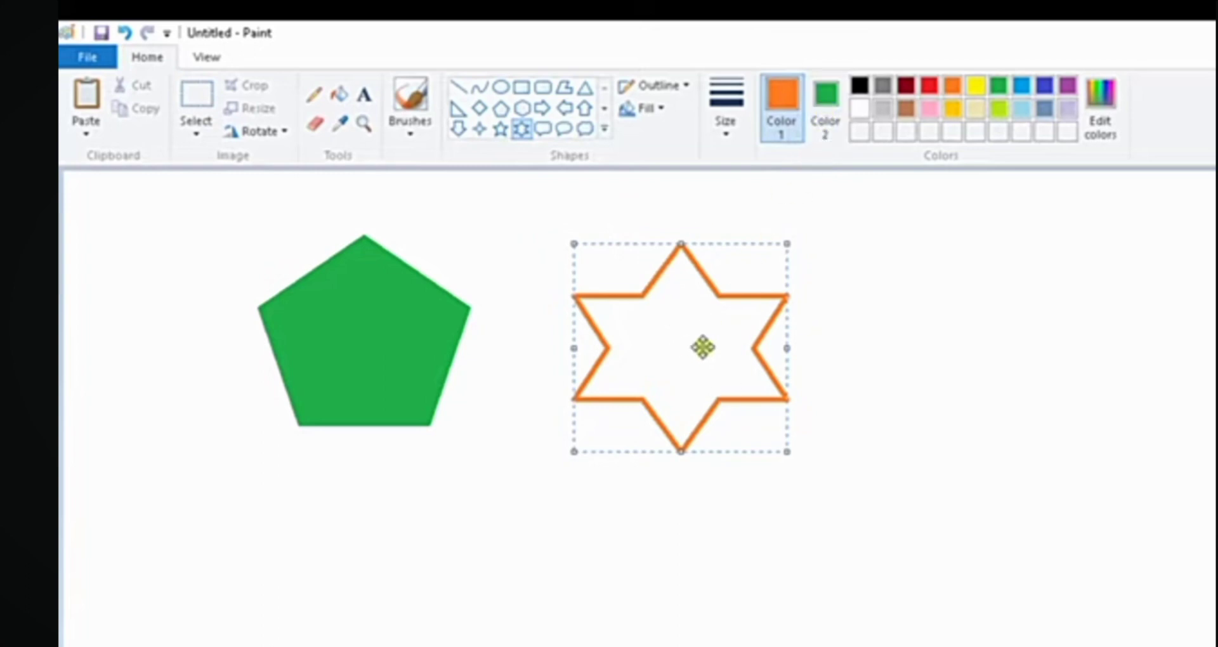
{"action": "left_click", "coordinate": [346, 97]}
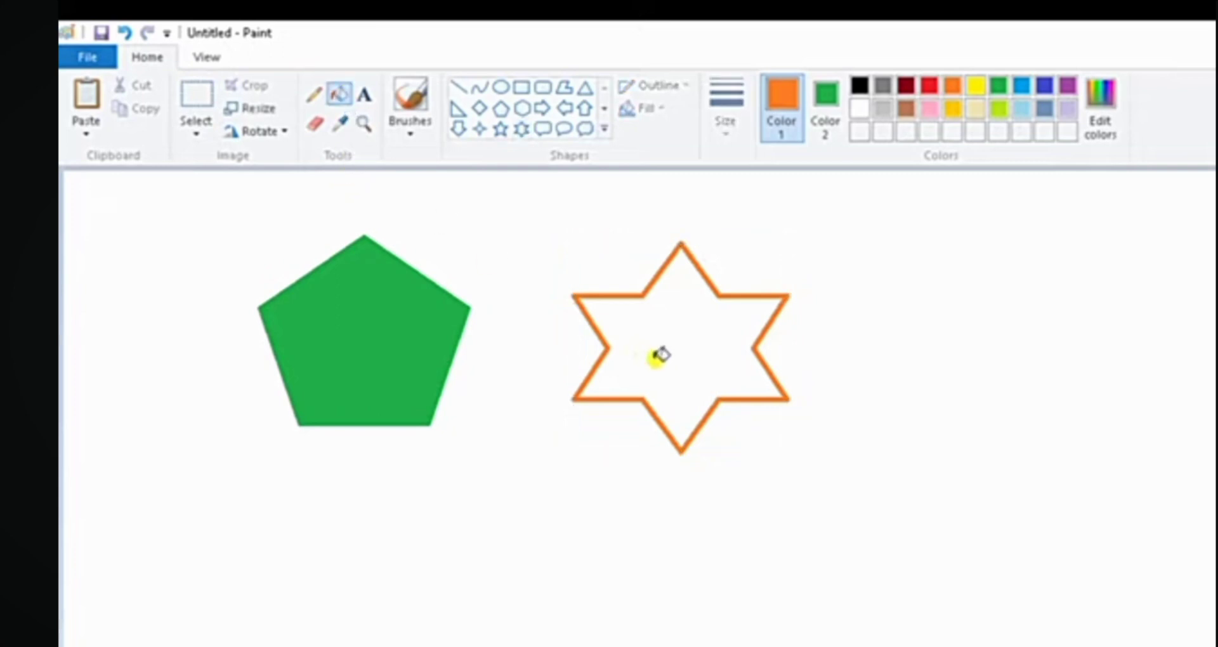
{"action": "right_click", "coordinate": [658, 355]}
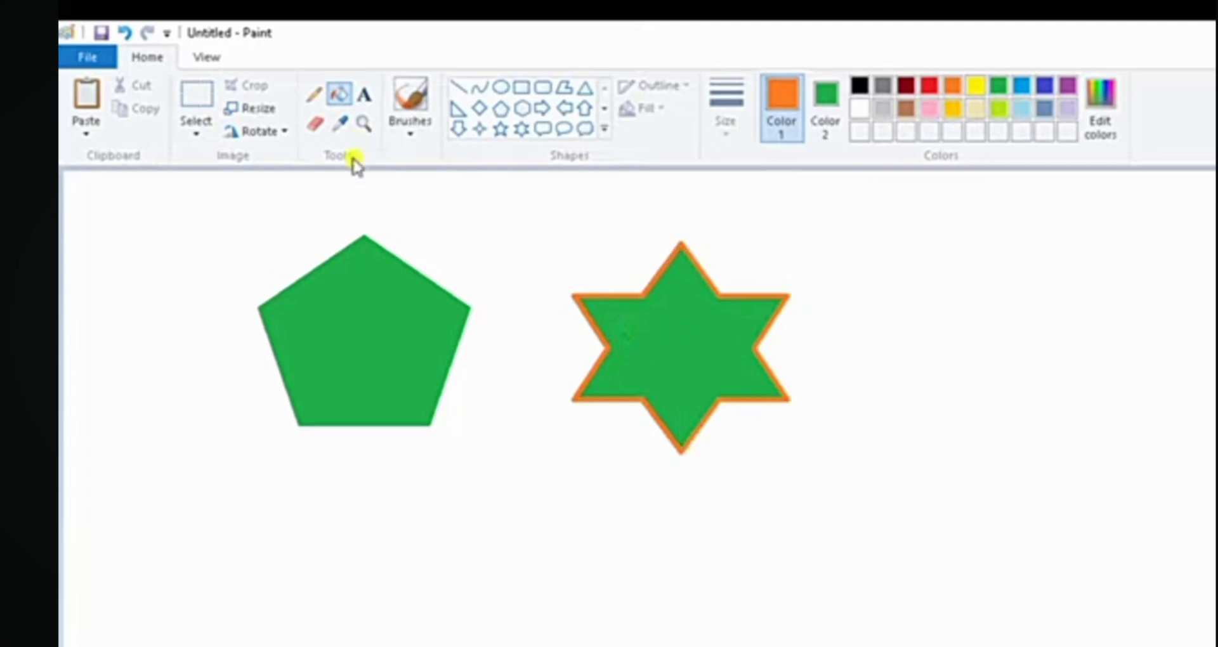
Draw a circle with an orange outline to the right of the star and open the shape outline options
{"action": "left_click", "coordinate": [501, 89]}
{"action": "left_click_drag", "start_coordinate": [895, 249], "coordinate": [1120, 470]}
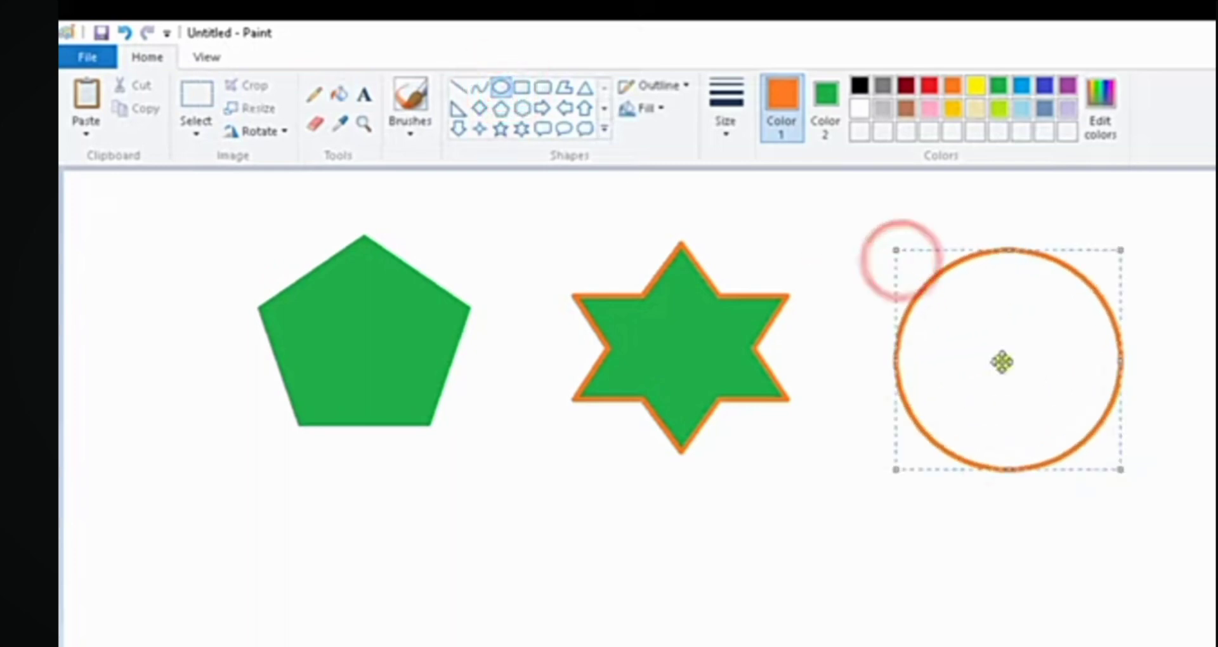
{"action": "left_click", "coordinate": [680, 85]}
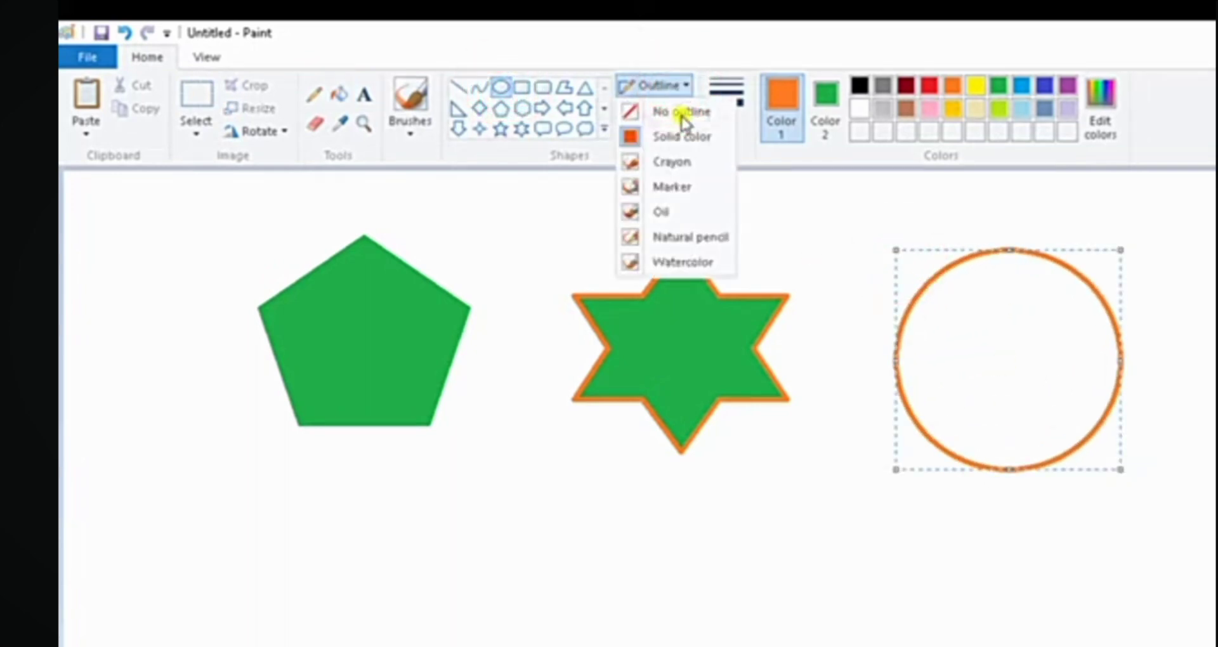
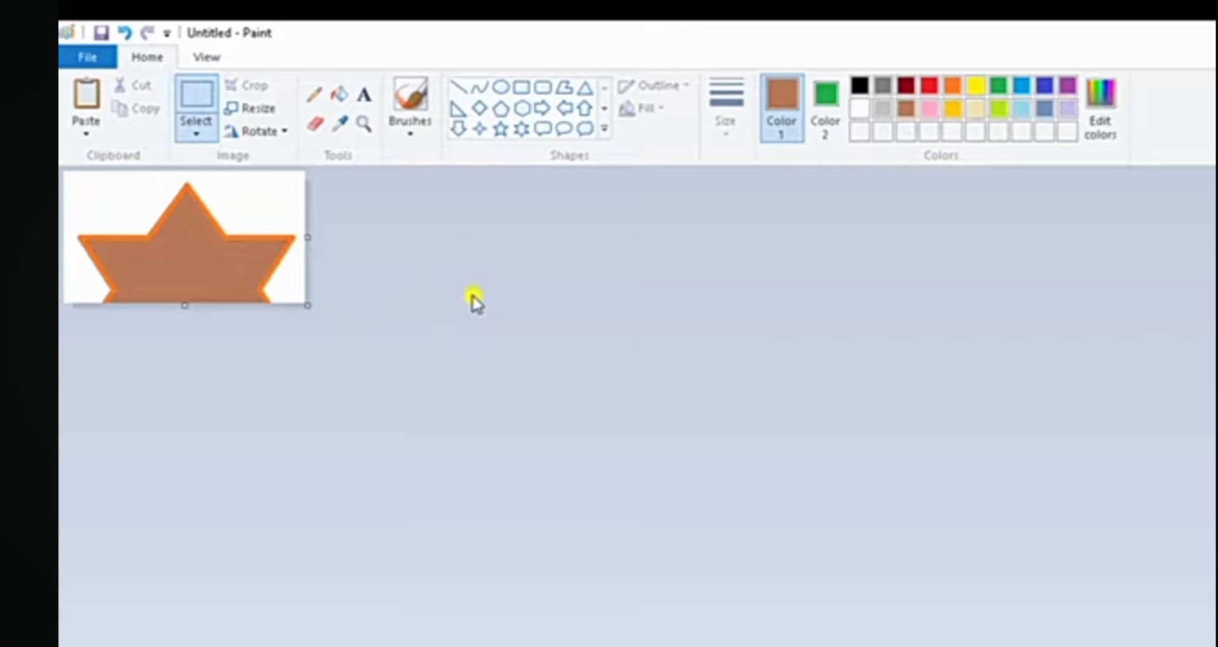
Undo the crop to the star and use the Eraser with green as Color 2 over the pentagon's upper-left part
{"action": "left_click", "coordinate": [128, 33]}
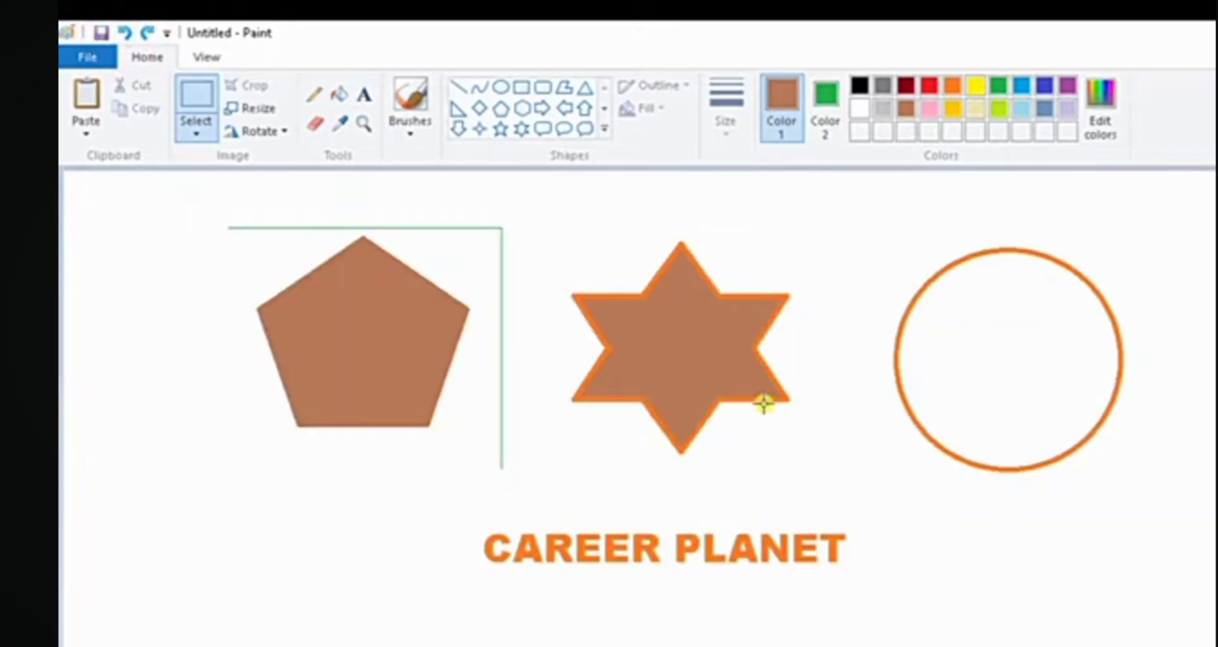
{"action": "left_click", "coordinate": [306, 122]}
{"action": "mouse_move", "coordinate": [272, 204]}
{"action": "left_mouse_down"}
{"action": "mouse_move", "coordinate": [234, 250]}
{"action": "mouse_move", "coordinate": [345, 208]}
{"action": "left_mouse_up"}
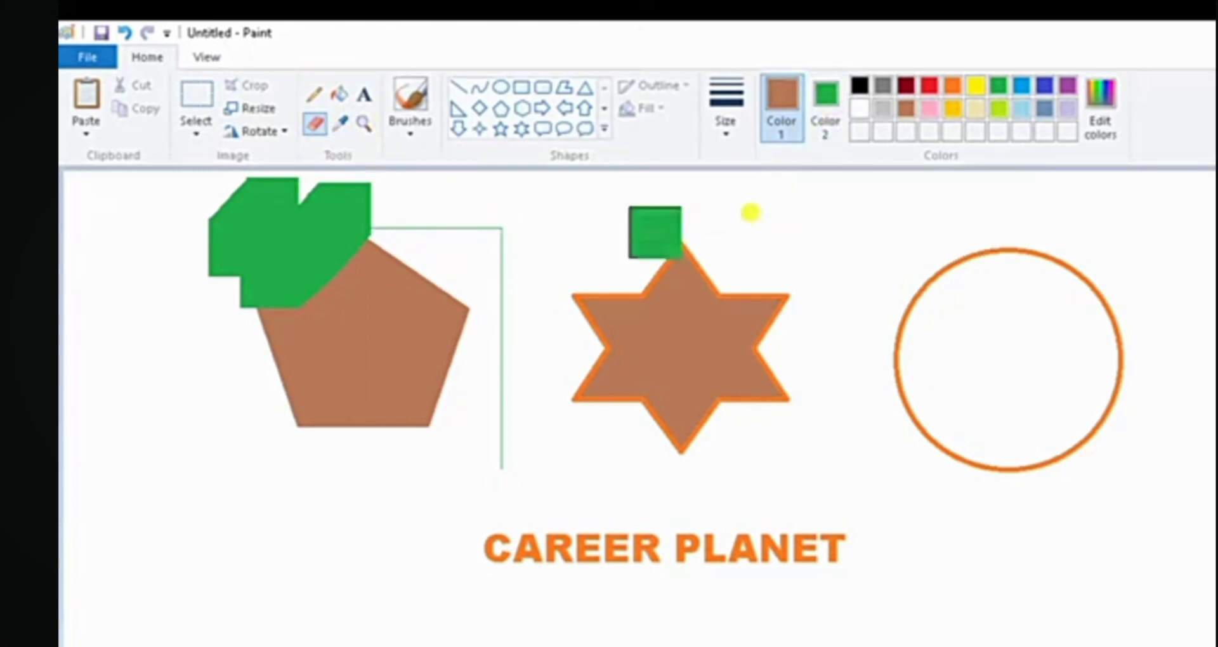
Set Color 2 to white and erase the star, the green patch, the pentagon and the thin green lines
{"action": "left_click", "coordinate": [836, 114]}
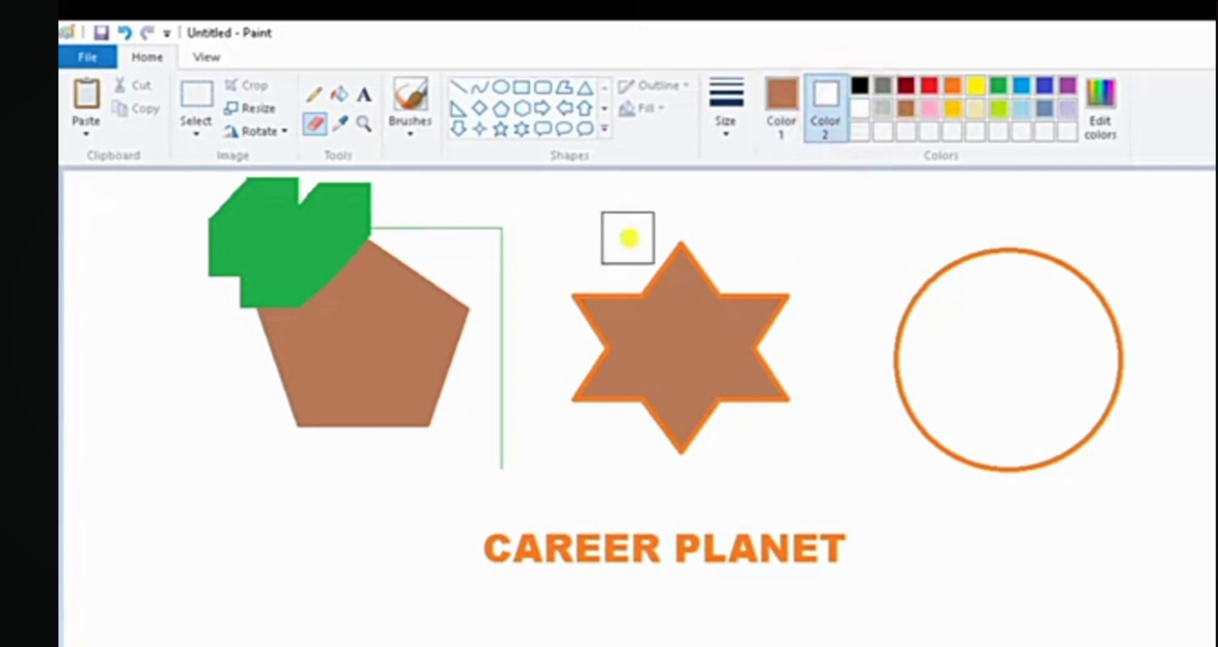
{"action": "mouse_move", "coordinate": [619, 221]}
{"action": "left_mouse_down"}
{"action": "mouse_move", "coordinate": [544, 354]}
{"action": "mouse_move", "coordinate": [642, 212]}
{"action": "mouse_move", "coordinate": [568, 323]}
{"action": "mouse_move", "coordinate": [671, 206]}
{"action": "mouse_move", "coordinate": [582, 346]}
{"action": "mouse_move", "coordinate": [704, 218]}
{"action": "mouse_move", "coordinate": [761, 290]}
{"action": "mouse_move", "coordinate": [647, 476]}
{"action": "mouse_move", "coordinate": [777, 357]}
{"action": "left_mouse_up"}
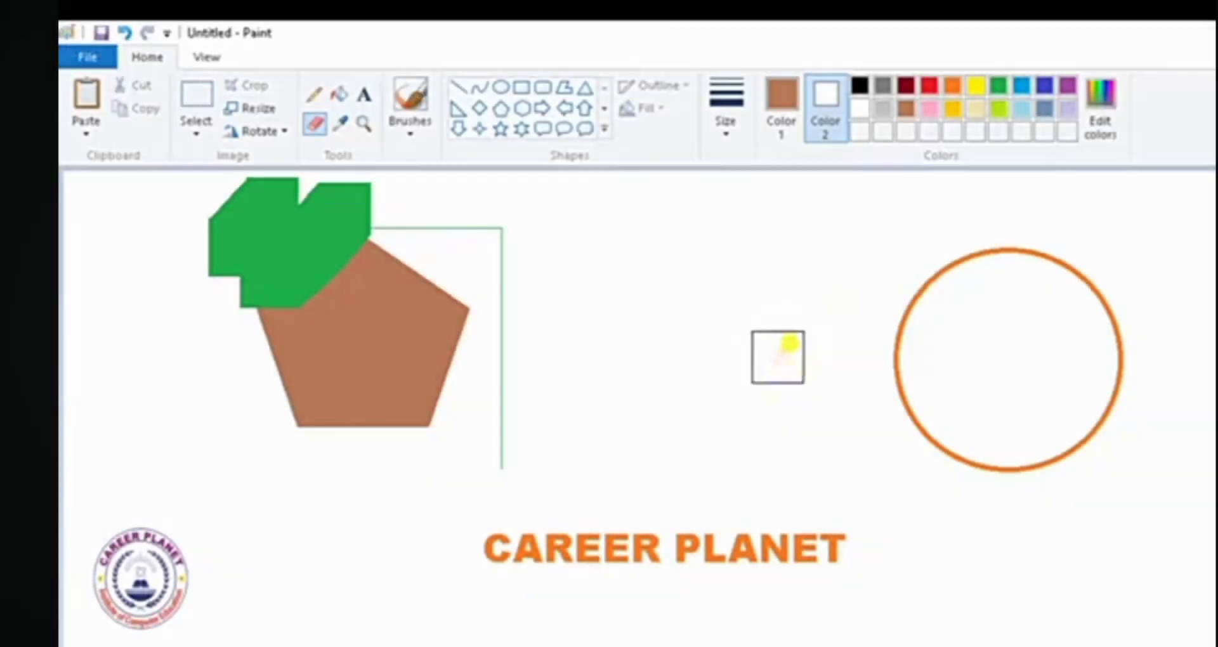
{"action": "left_click_drag", "start_coordinate": [385, 196], "coordinate": [218, 310]}
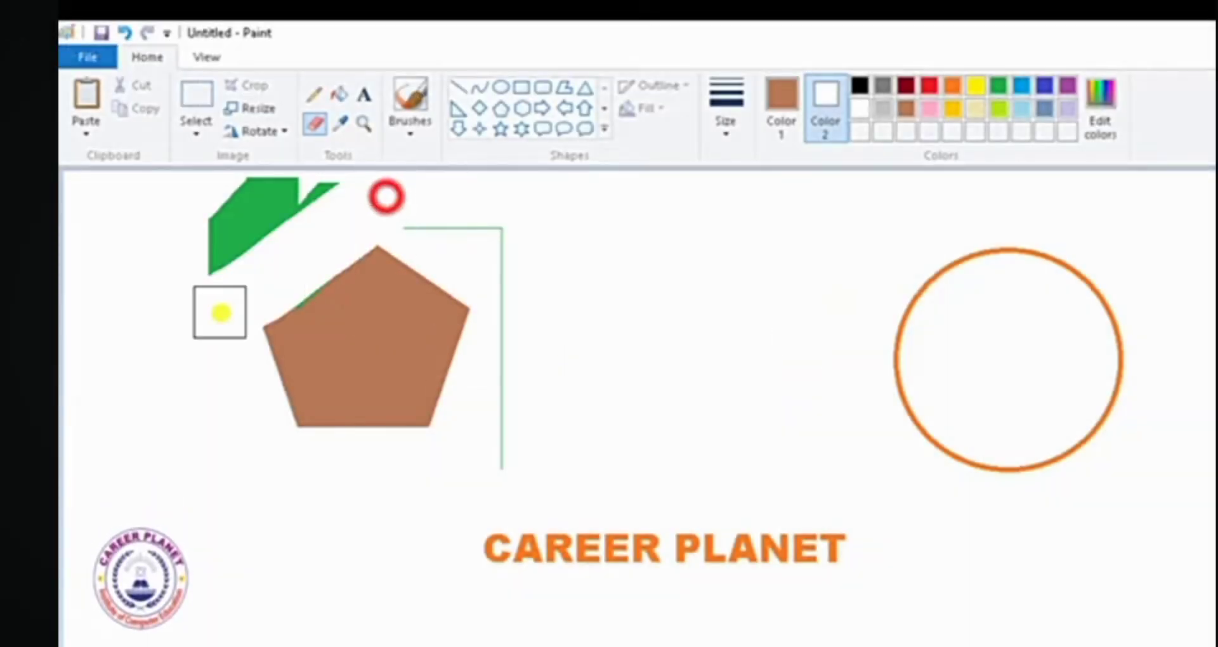
{"action": "mouse_move", "coordinate": [286, 244]}
{"action": "left_mouse_down"}
{"action": "mouse_move", "coordinate": [415, 220]}
{"action": "mouse_move", "coordinate": [238, 370]}
{"action": "mouse_move", "coordinate": [462, 239]}
{"action": "mouse_move", "coordinate": [337, 423]}
{"action": "mouse_move", "coordinate": [391, 377]}
{"action": "mouse_move", "coordinate": [454, 483]}
{"action": "left_mouse_up"}
{"action": "left_click_drag", "start_coordinate": [465, 318], "coordinate": [317, 377]}
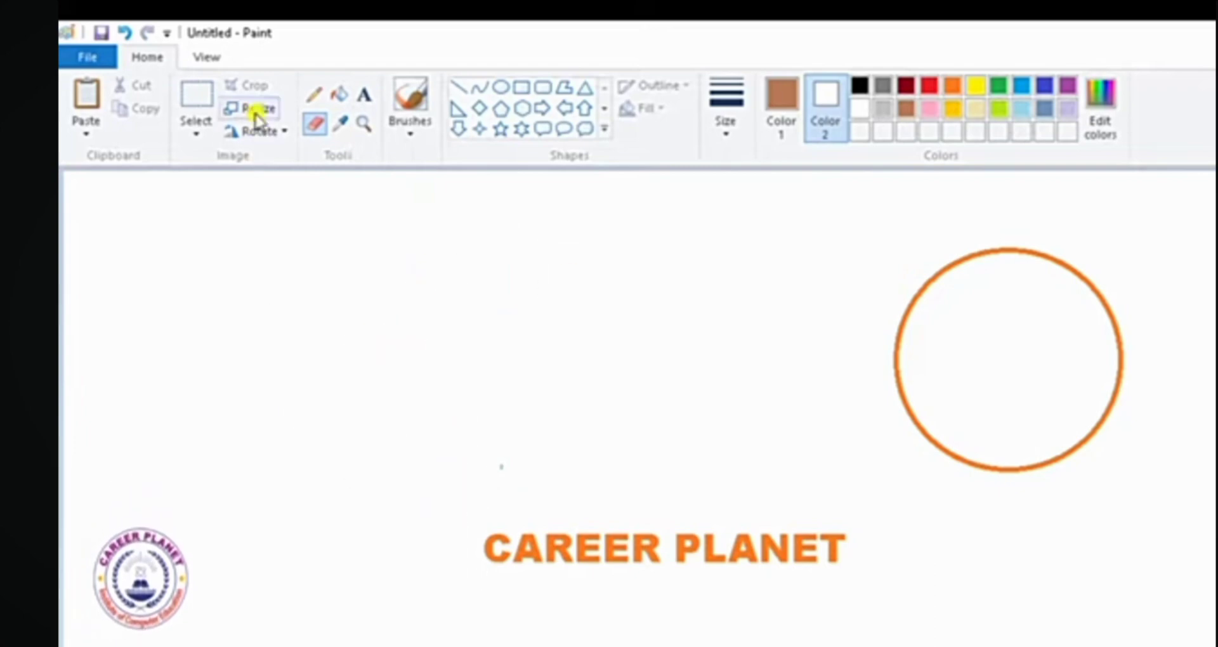
Select the circle with a rectangular selection and resize it to 130 percent horizontally and vertically, maintaining the aspect ratio
{"action": "left_click", "coordinate": [254, 110]}
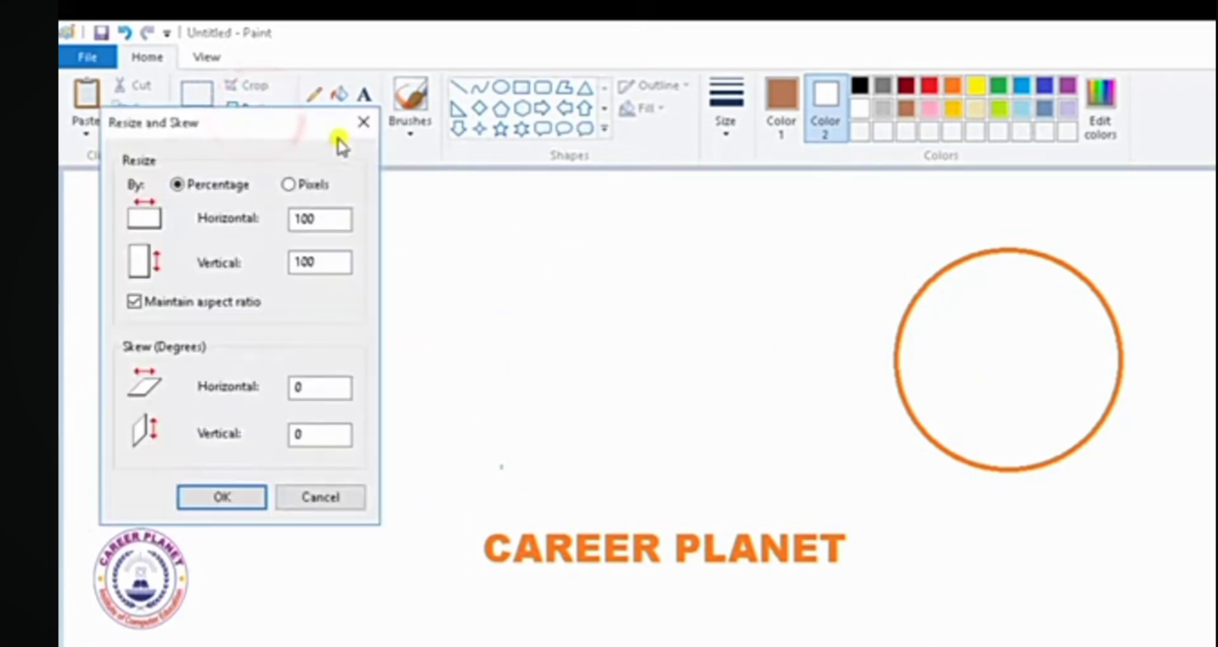
{"action": "left_click", "coordinate": [364, 121]}
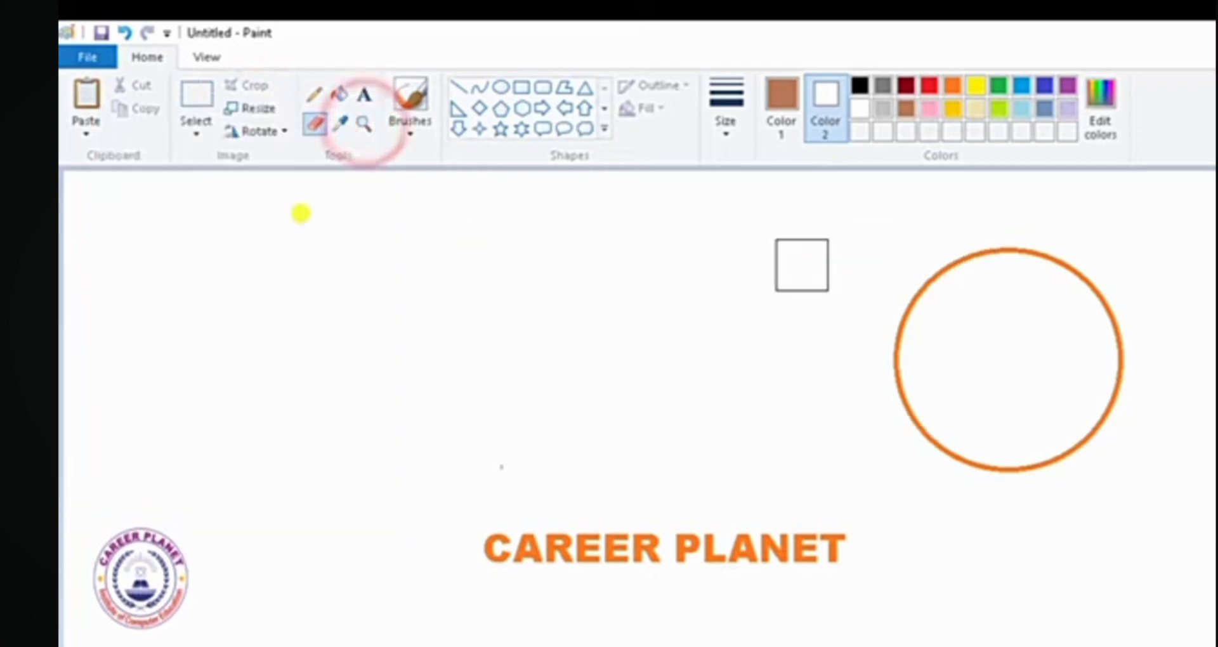
{"action": "left_click", "coordinate": [202, 130]}
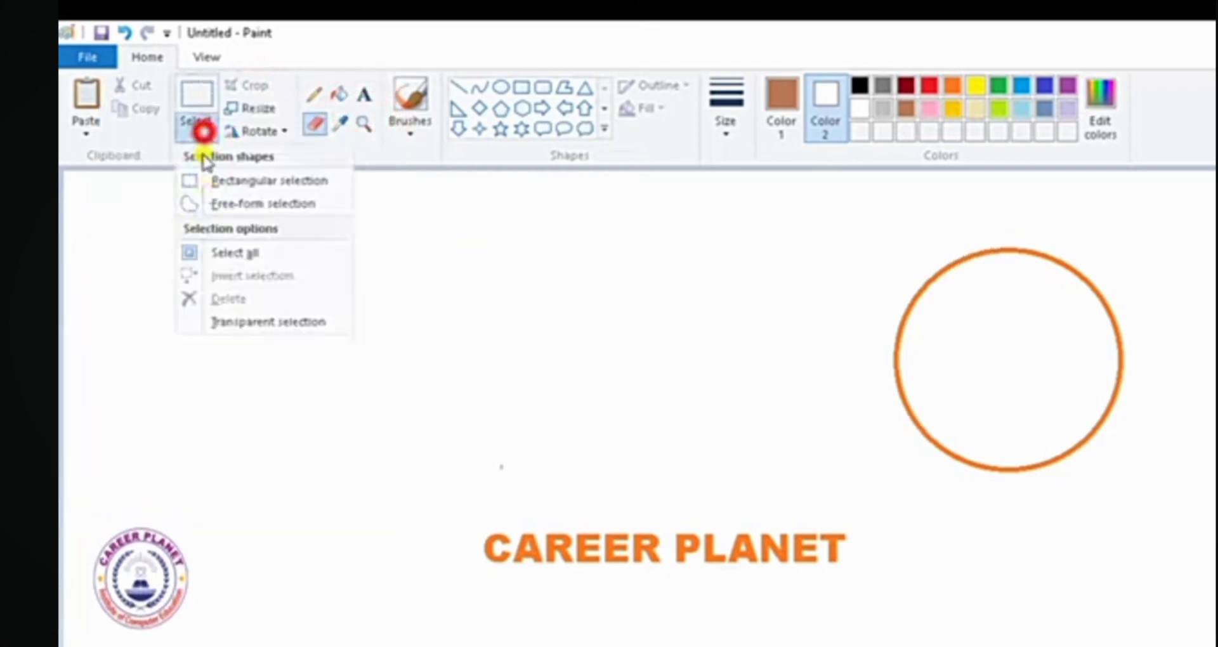
{"action": "left_click", "coordinate": [252, 181]}
{"action": "left_click_drag", "start_coordinate": [885, 218], "coordinate": [1153, 515]}
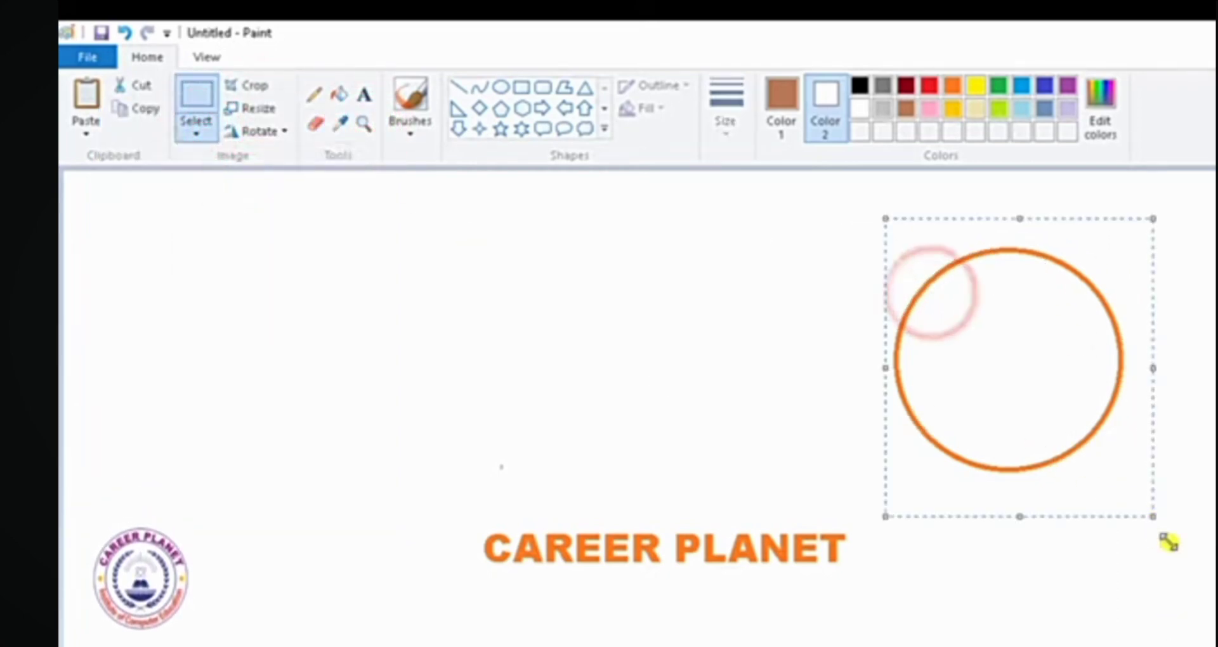
{"action": "left_click", "coordinate": [269, 111]}
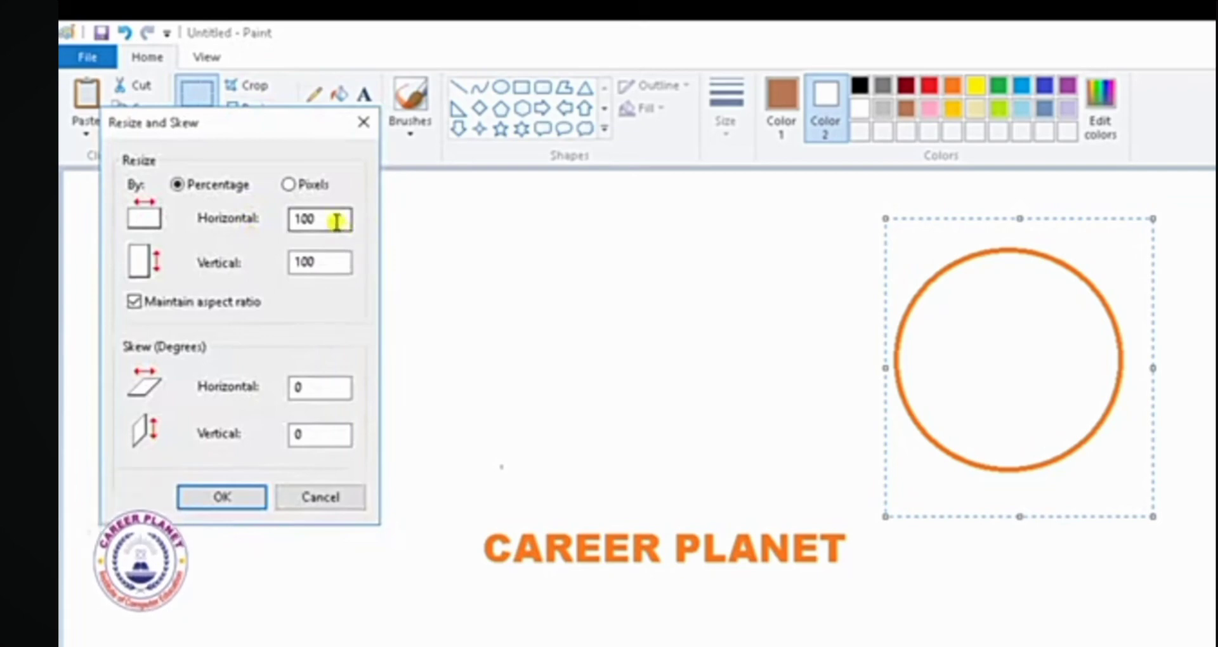
{"action": "left_click_drag", "start_coordinate": [343, 219], "coordinate": [264, 232]}
{"action": "type", "text": "1"}
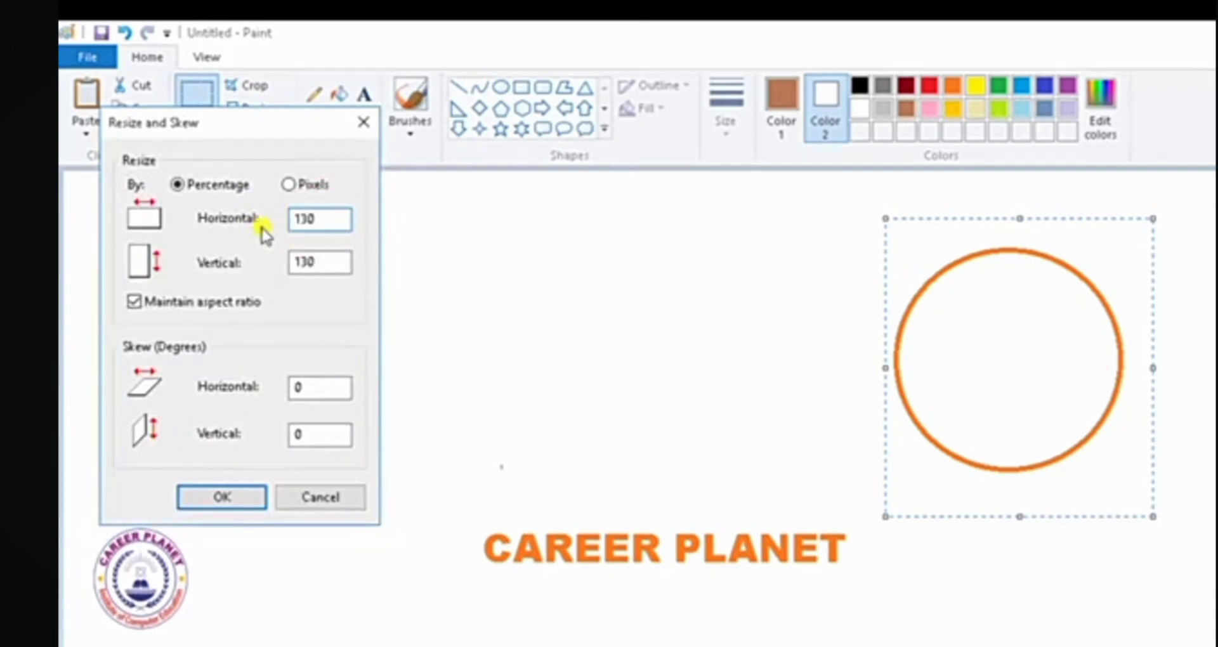
{"action": "left_click", "coordinate": [244, 496]}
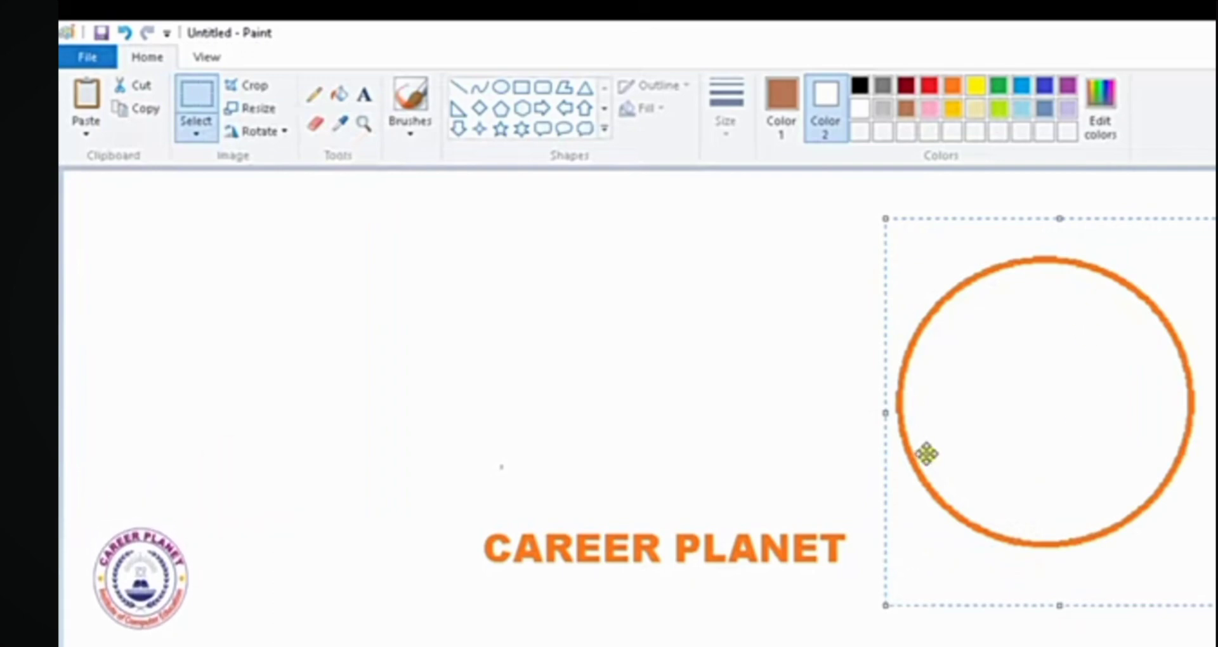
{"action": "left_click", "coordinate": [279, 115]}
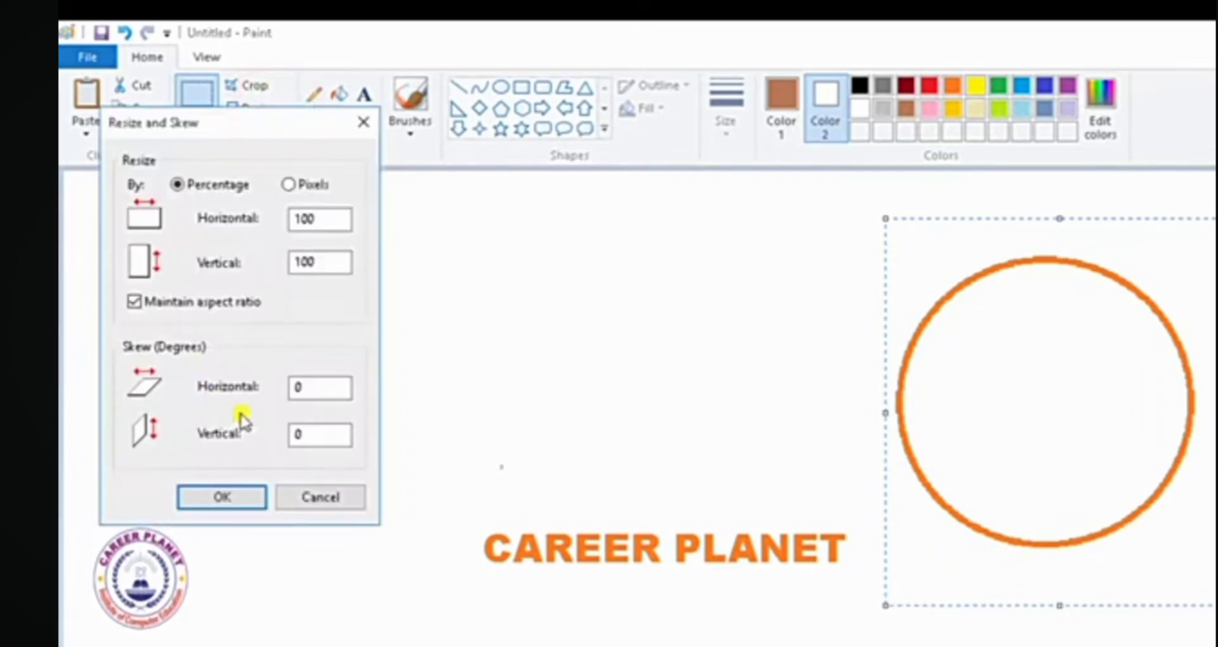
{"action": "left_click_drag", "start_coordinate": [309, 388], "coordinate": [283, 390]}
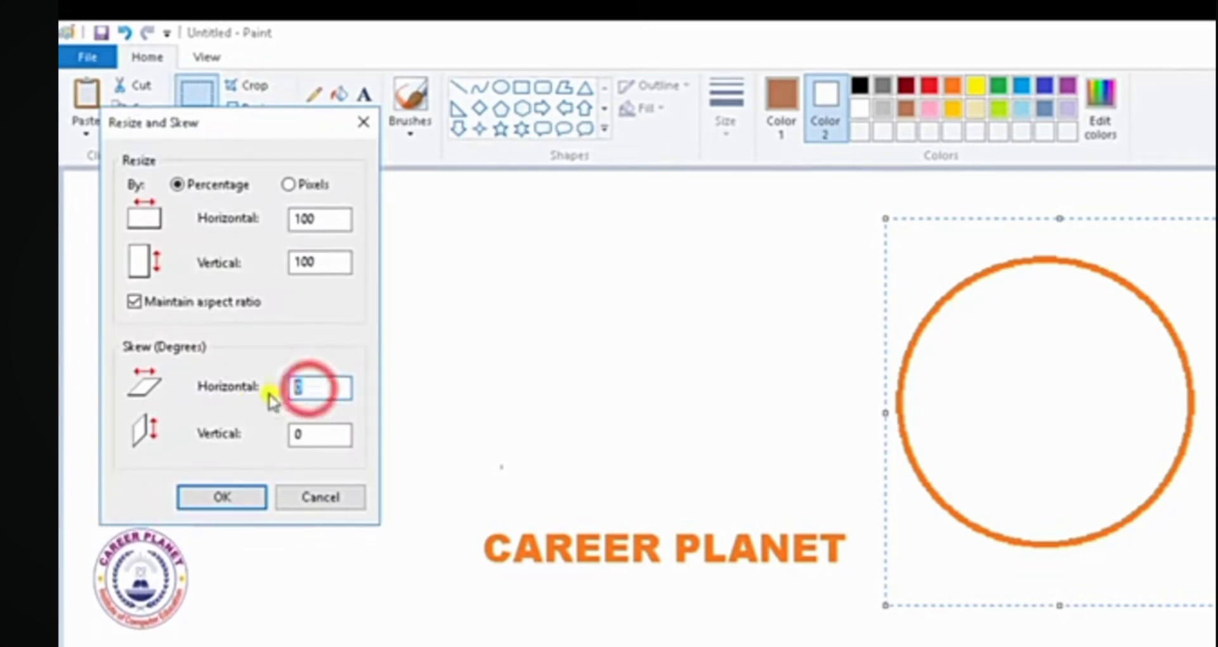
{"action": "left_click", "coordinate": [319, 497]}
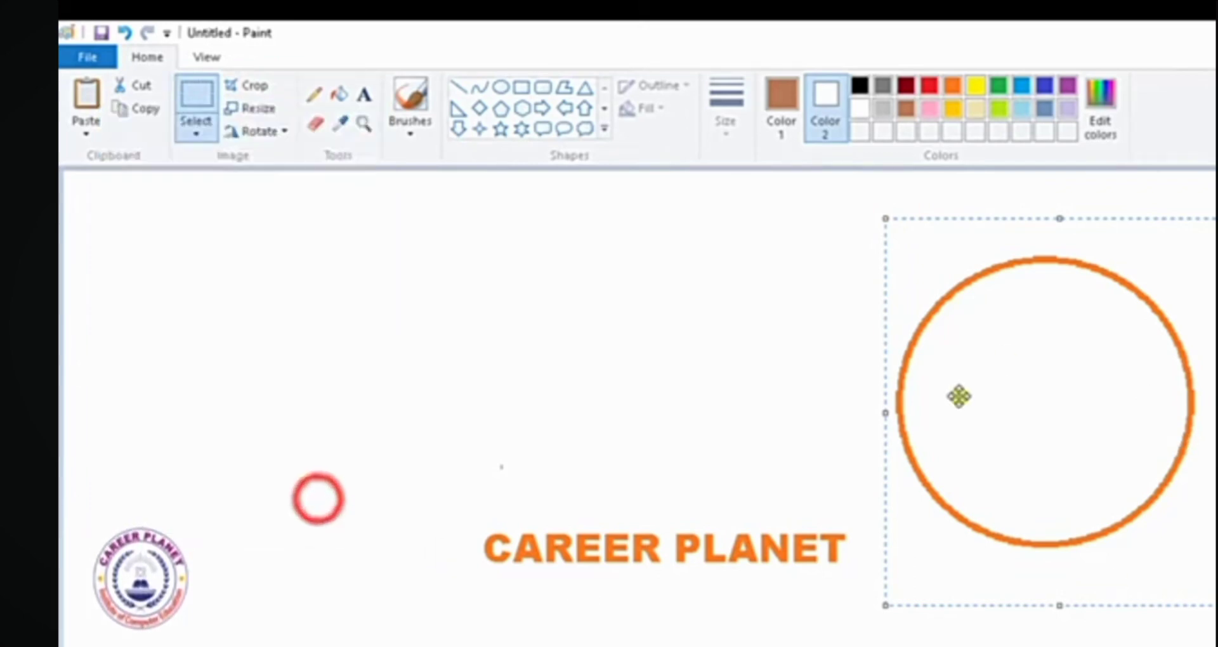
Draw a brown cloud callout in the upper-left part of the canvas and enclose it in a rectangular selection
{"action": "left_click", "coordinate": [584, 129]}
{"action": "left_click_drag", "start_coordinate": [258, 239], "coordinate": [446, 416]}
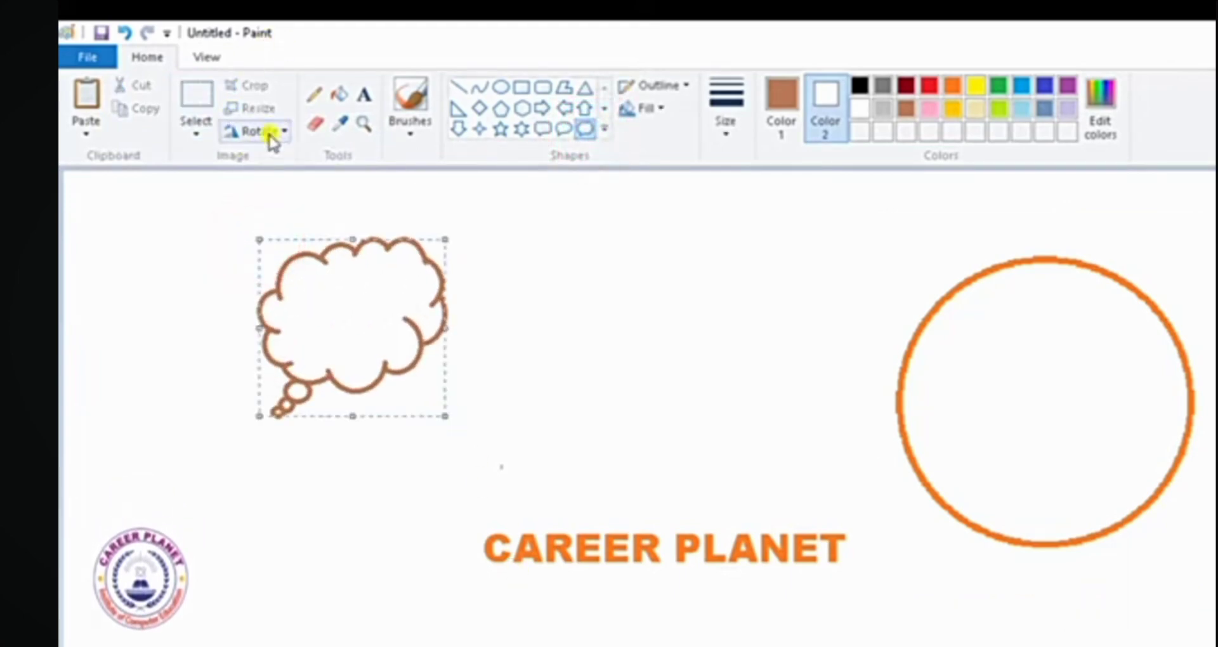
{"action": "left_click", "coordinate": [196, 133]}
{"action": "left_click", "coordinate": [239, 182]}
{"action": "left_click_drag", "start_coordinate": [158, 202], "coordinate": [513, 477]}
Skew the selected cloud callout horizontally by 50 degrees
{"action": "left_click", "coordinate": [274, 115]}
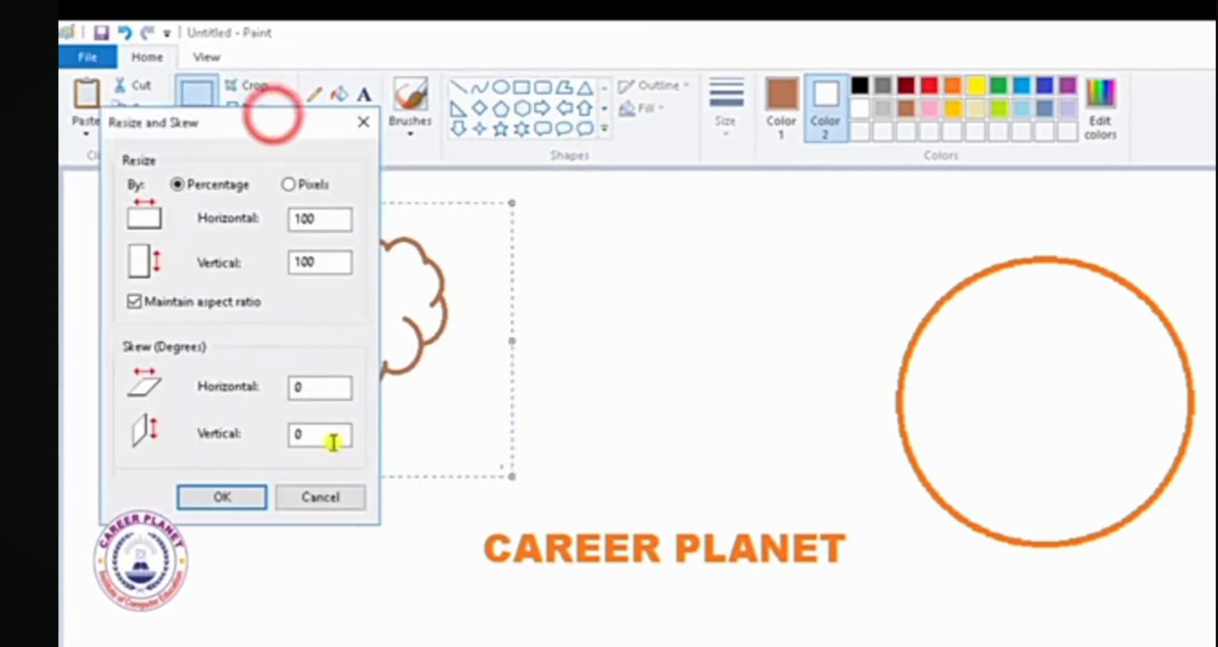
{"action": "left_click", "coordinate": [320, 389]}
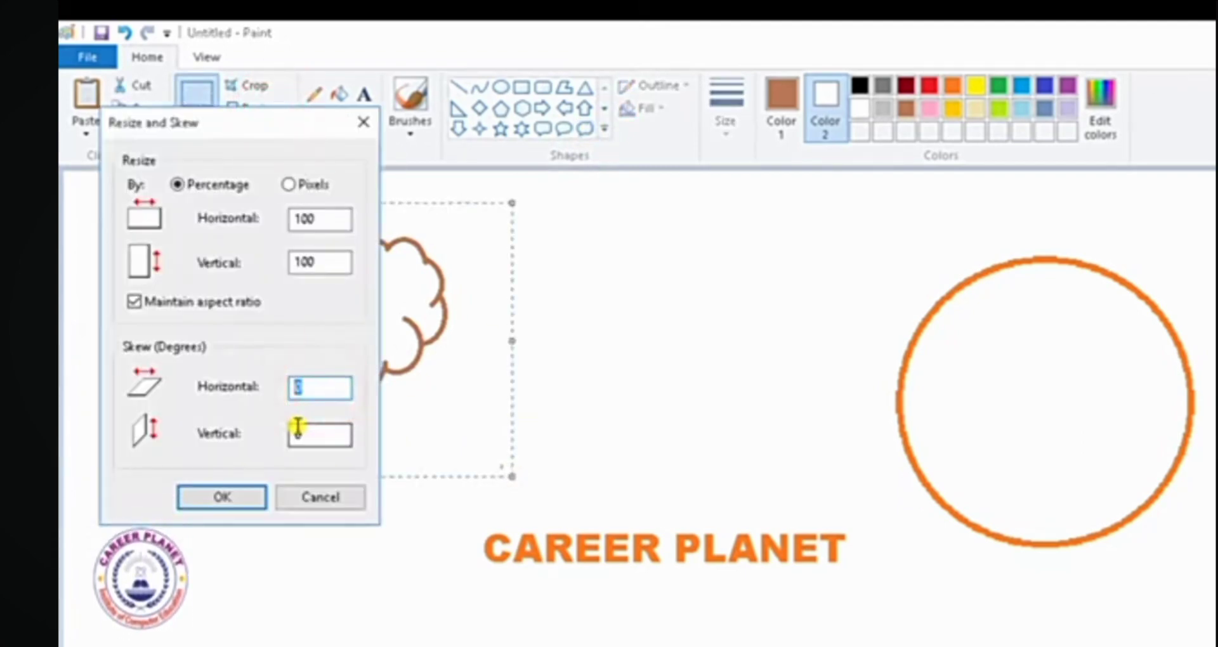
{"action": "type", "text": "50"}
{"action": "left_click", "coordinate": [323, 433]}
{"action": "left_click", "coordinate": [222, 497]}
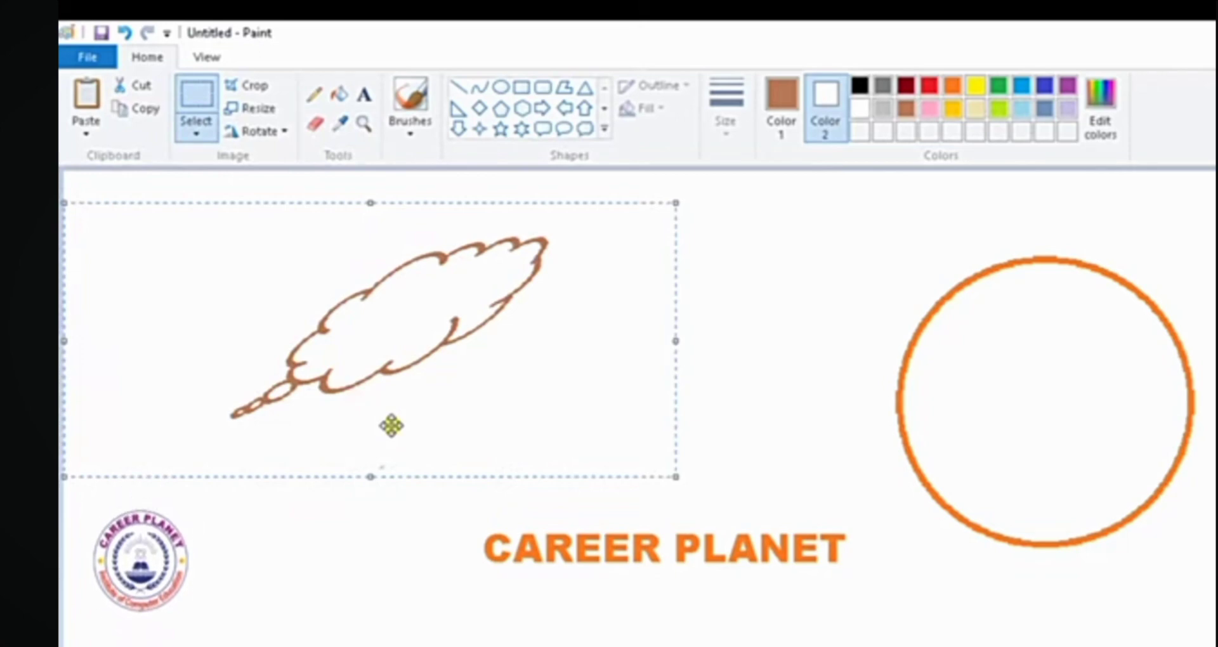
Rotate the selected cloud callout right 90°, left 90° and by 180°
{"action": "right_click", "coordinate": [279, 139]}
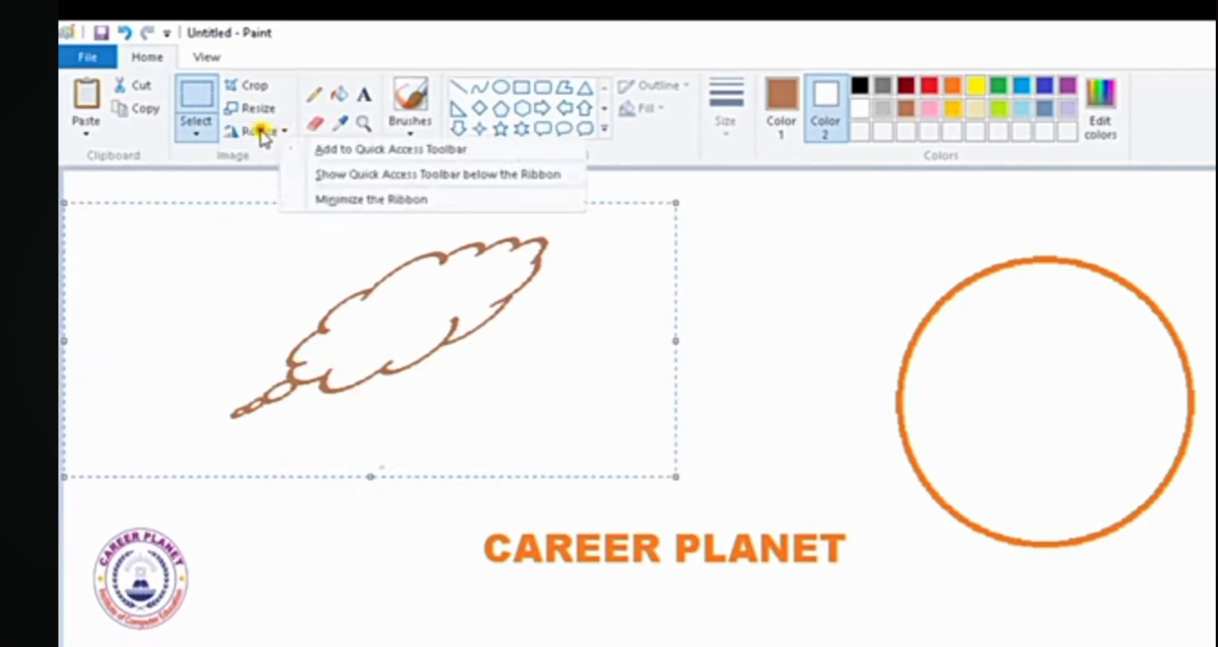
{"action": "left_click", "coordinate": [260, 132]}
{"action": "left_click", "coordinate": [270, 157]}
{"action": "left_click", "coordinate": [264, 130]}
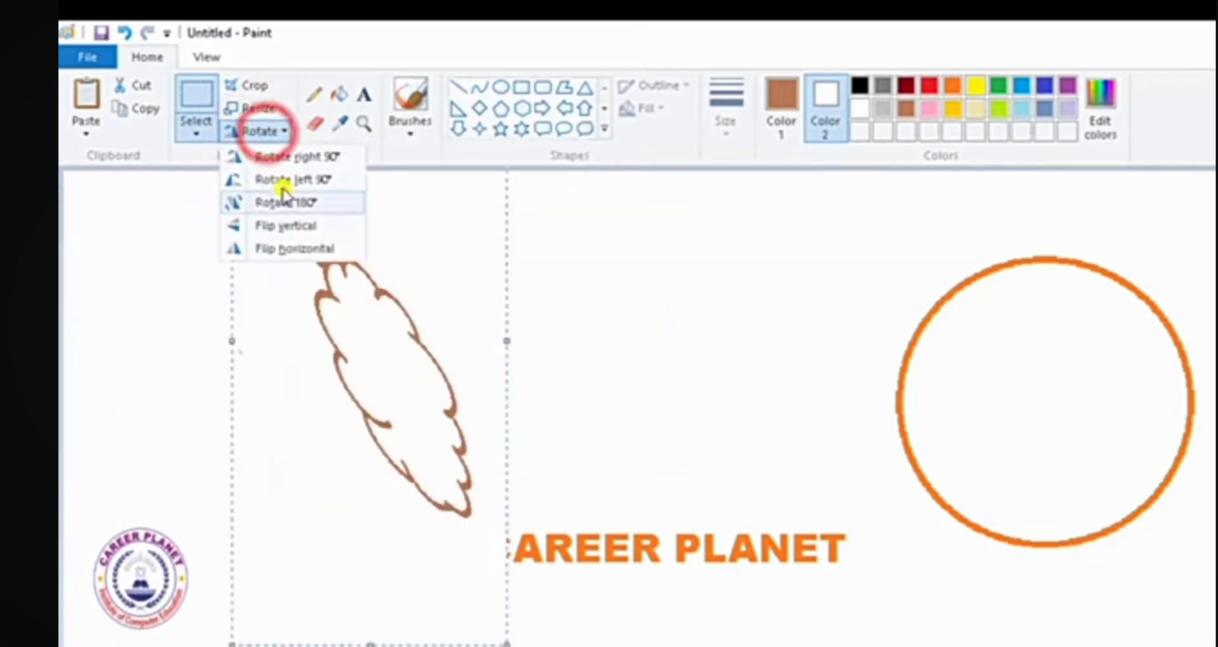
{"action": "left_click", "coordinate": [279, 183]}
{"action": "left_click", "coordinate": [265, 131]}
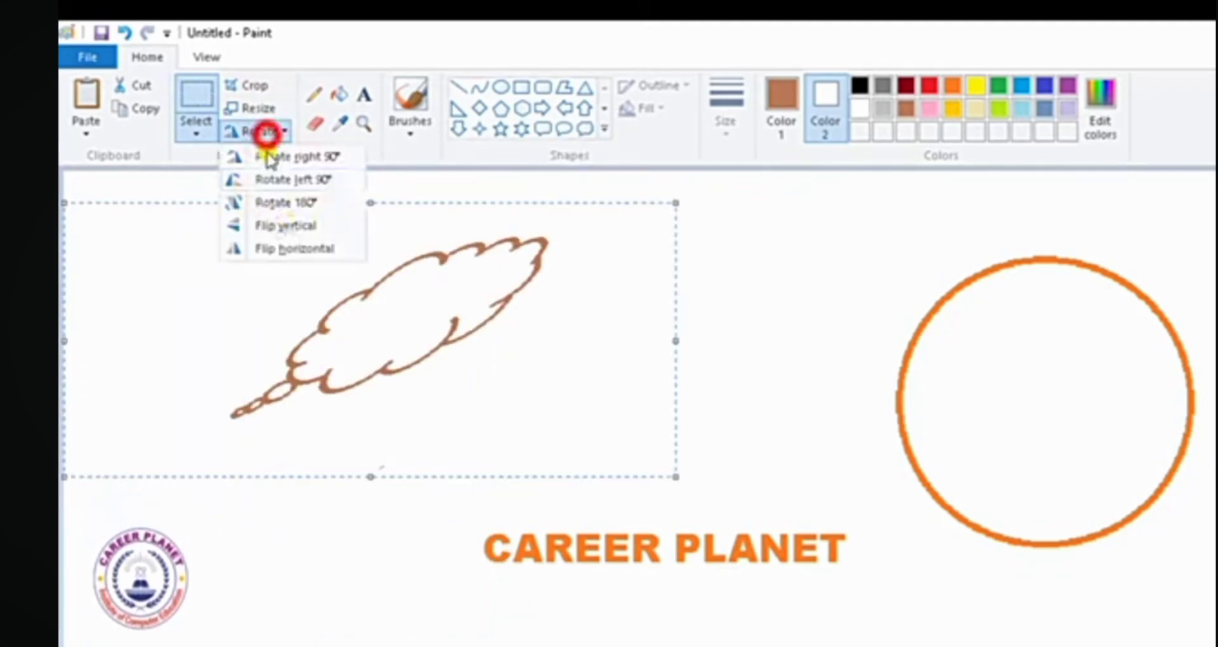
{"action": "left_click", "coordinate": [299, 202]}
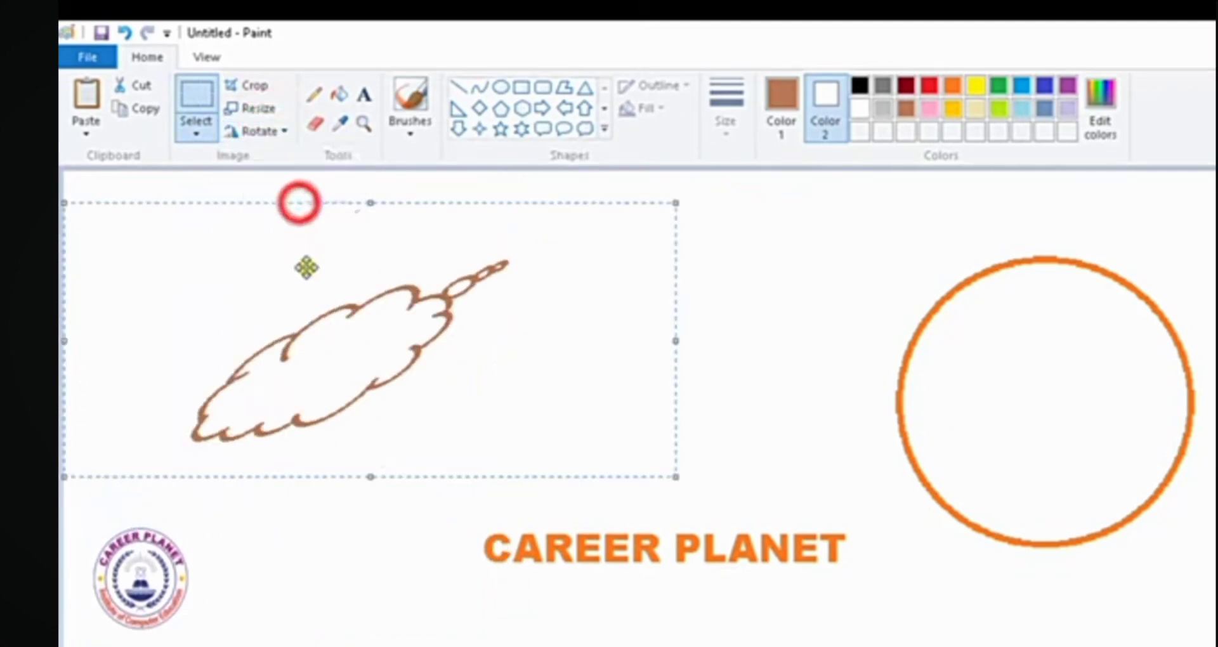
{"action": "left_click", "coordinate": [274, 131]}
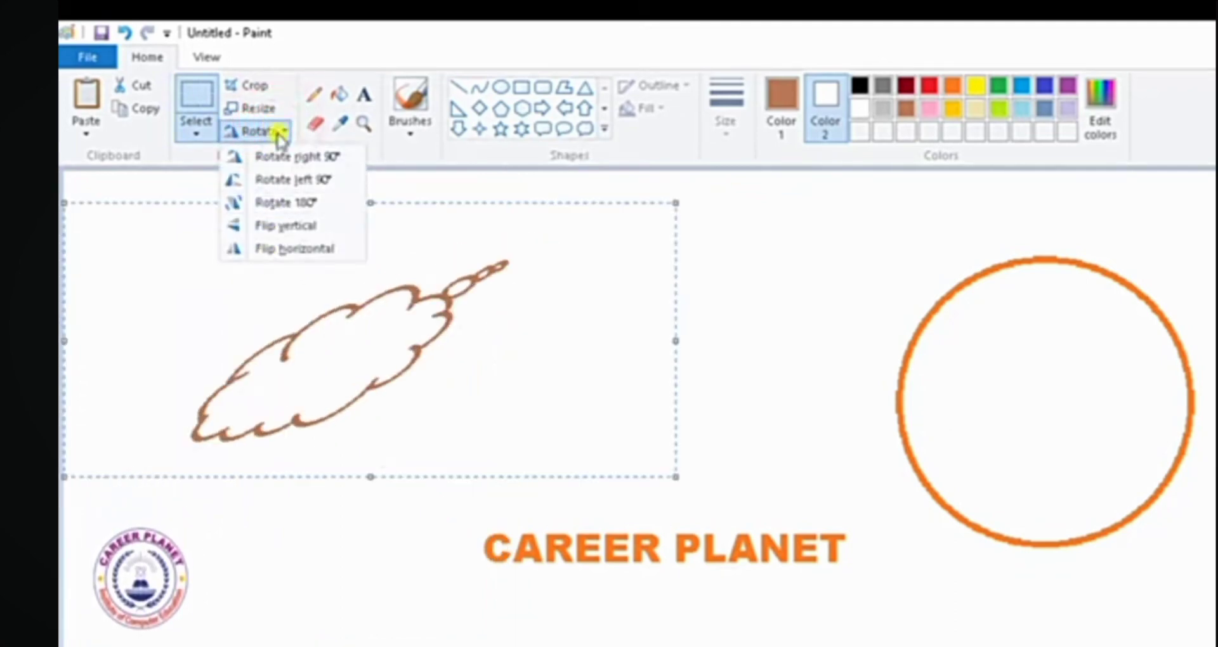
Zoom in on the canvas by one level and zoom back out
{"action": "left_click", "coordinate": [209, 60]}
{"action": "left_click", "coordinate": [209, 60]}
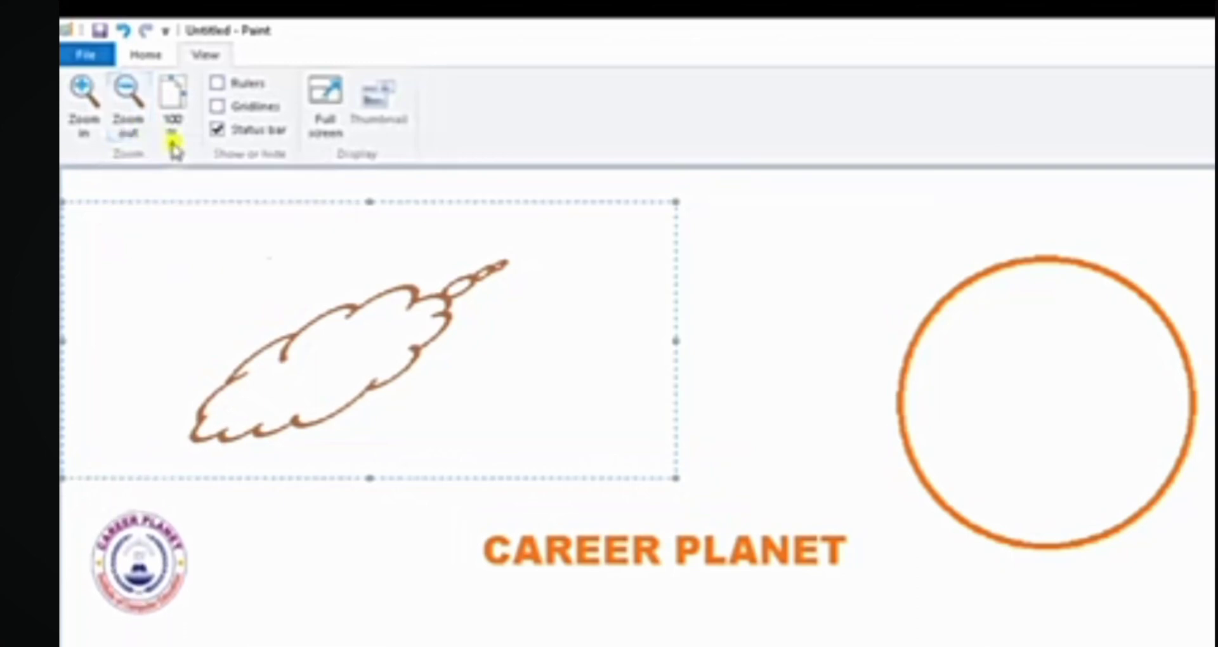
{"action": "left_click", "coordinate": [82, 114]}
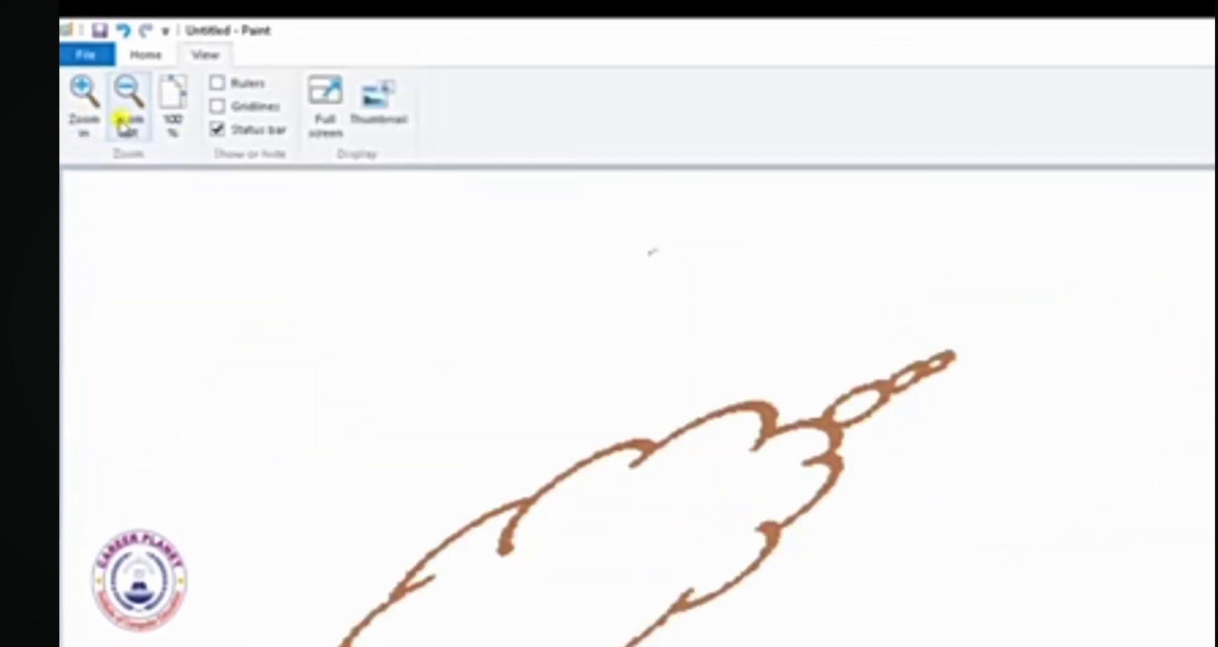
{"action": "left_click", "coordinate": [123, 124]}
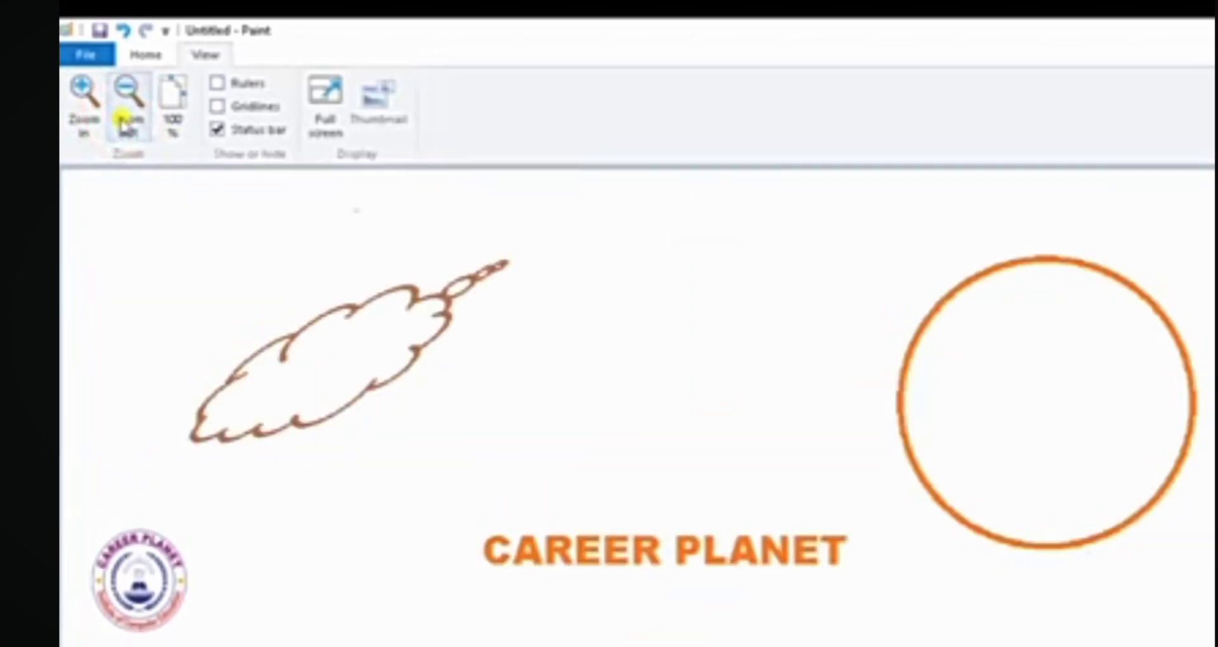
Set the zoom to 100% and toggle the rulers, gridlines and status bar on and off
{"action": "left_click", "coordinate": [174, 120]}
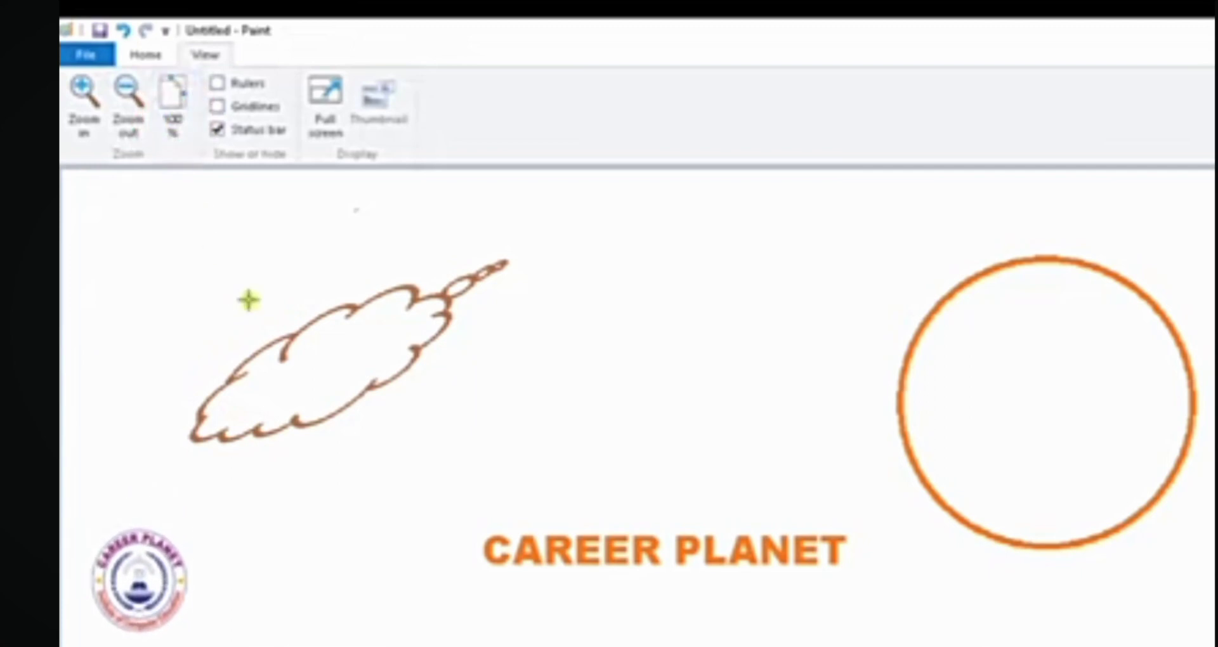
{"action": "left_click", "coordinate": [216, 84]}
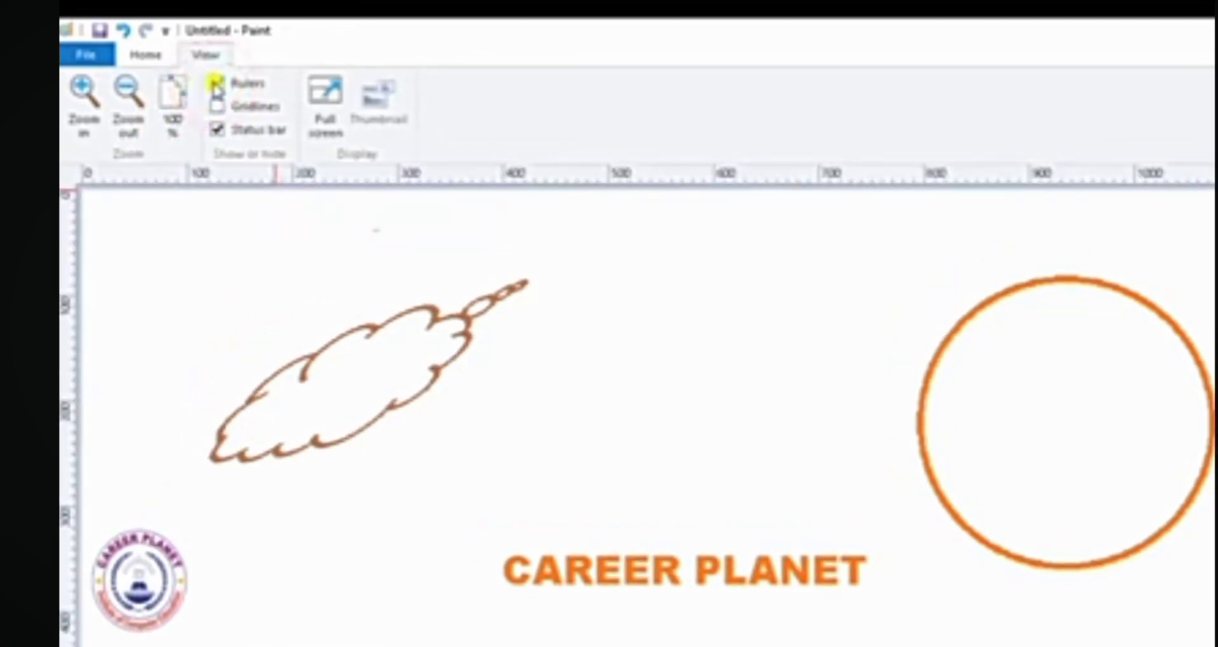
{"action": "left_click", "coordinate": [215, 84]}
{"action": "left_click", "coordinate": [216, 84]}
{"action": "left_click", "coordinate": [215, 85]}
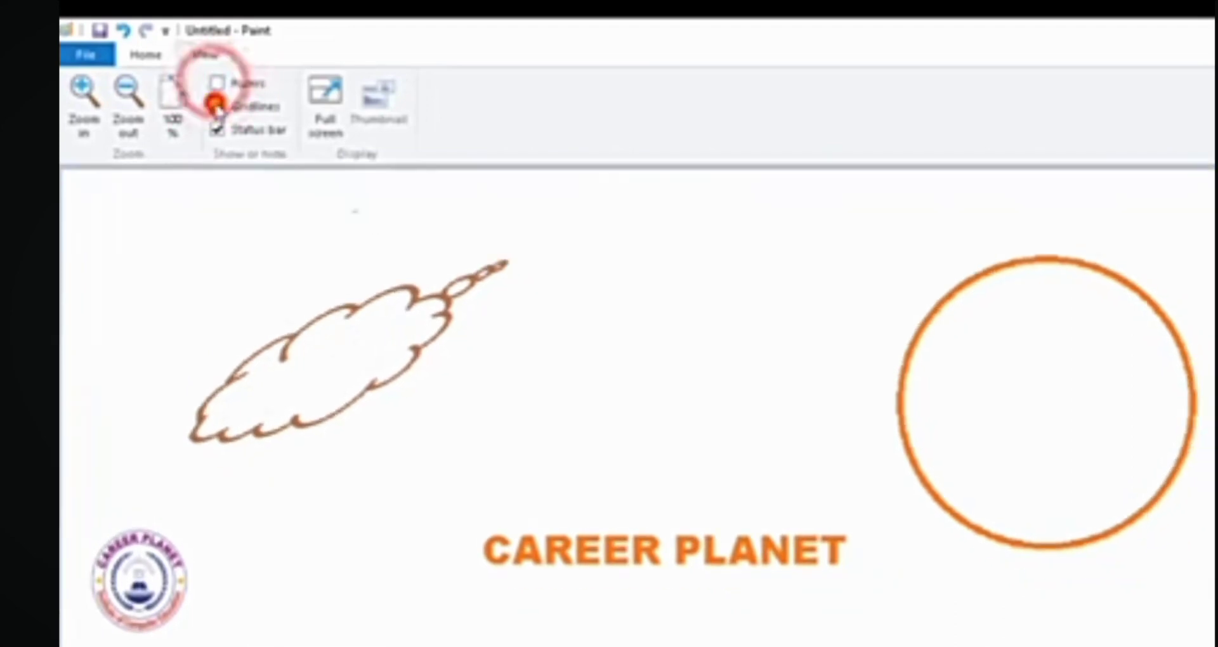
{"action": "left_click", "coordinate": [216, 104]}
{"action": "left_click", "coordinate": [215, 105]}
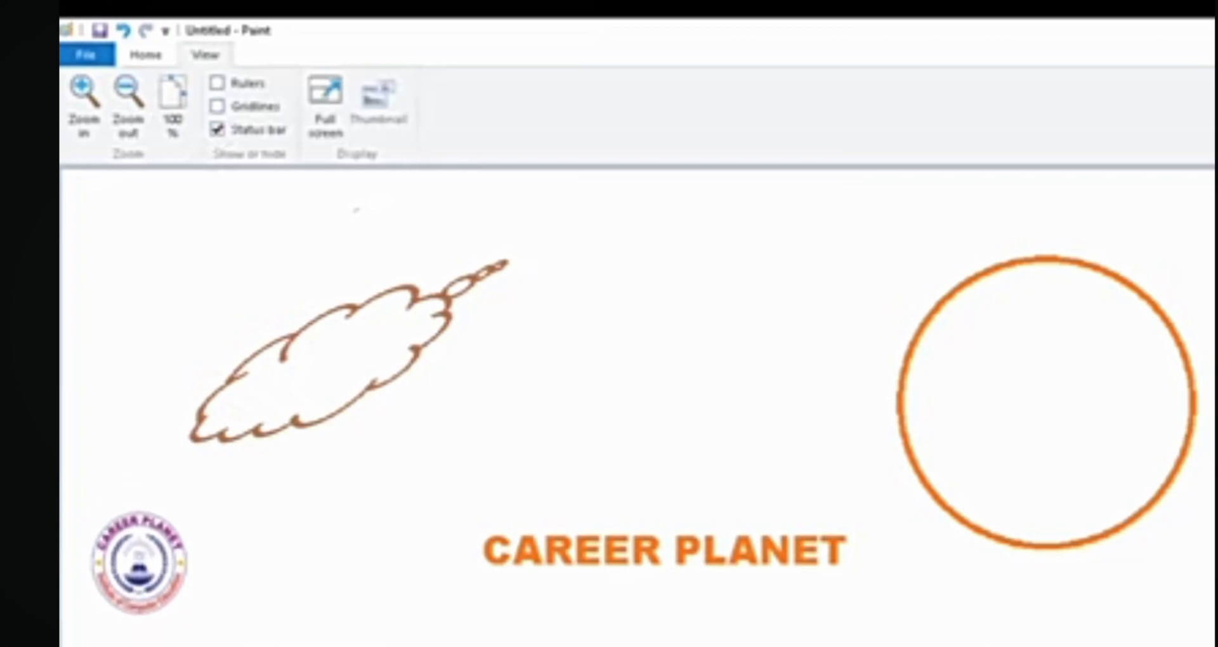
{"action": "left_click", "coordinate": [219, 130]}
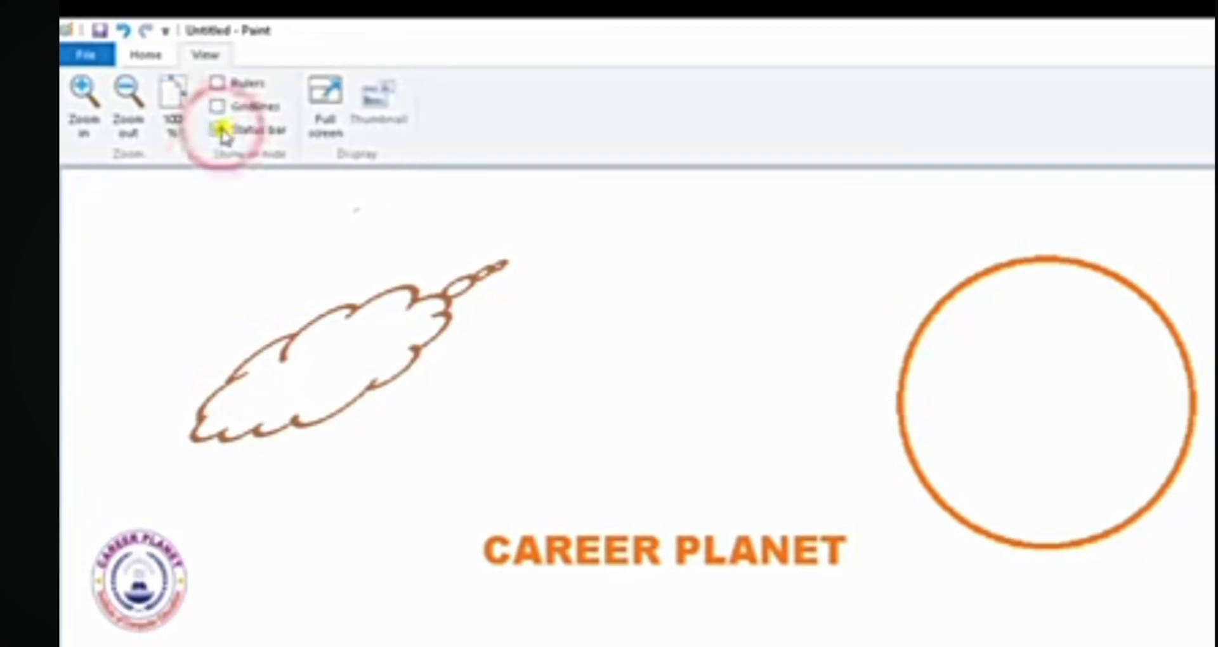
View the drawing in full screen twice, returning to the editing window each time
{"action": "left_click", "coordinate": [322, 105]}
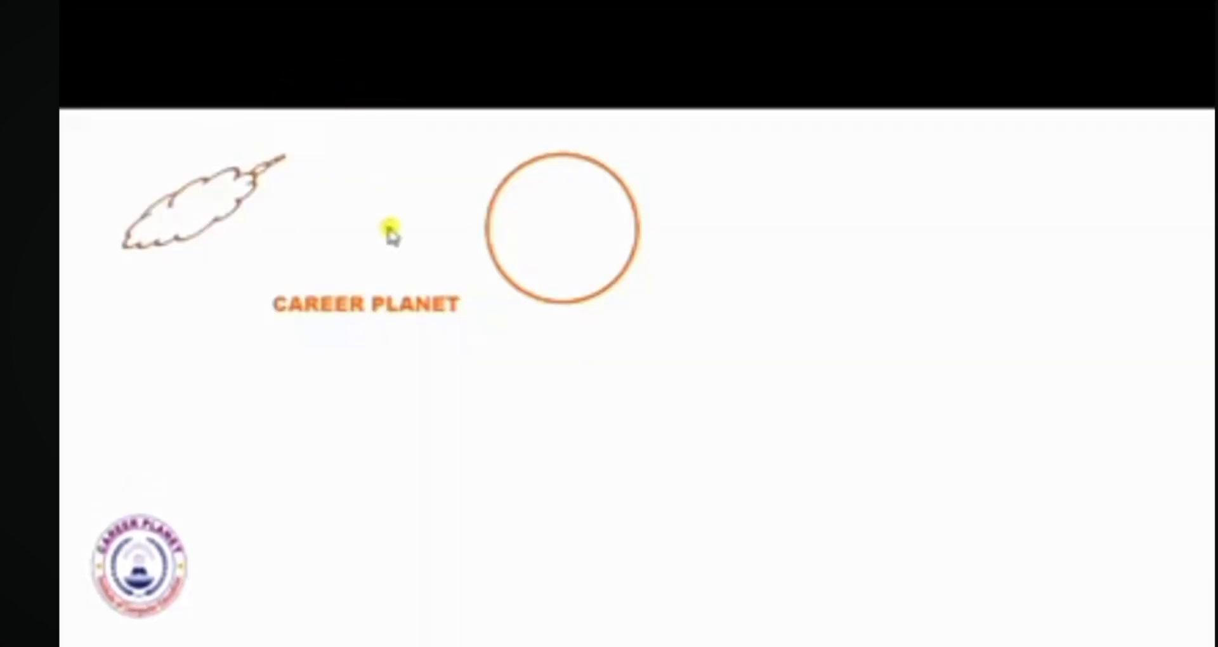
{"action": "left_click", "coordinate": [390, 232]}
{"action": "left_click", "coordinate": [325, 105]}
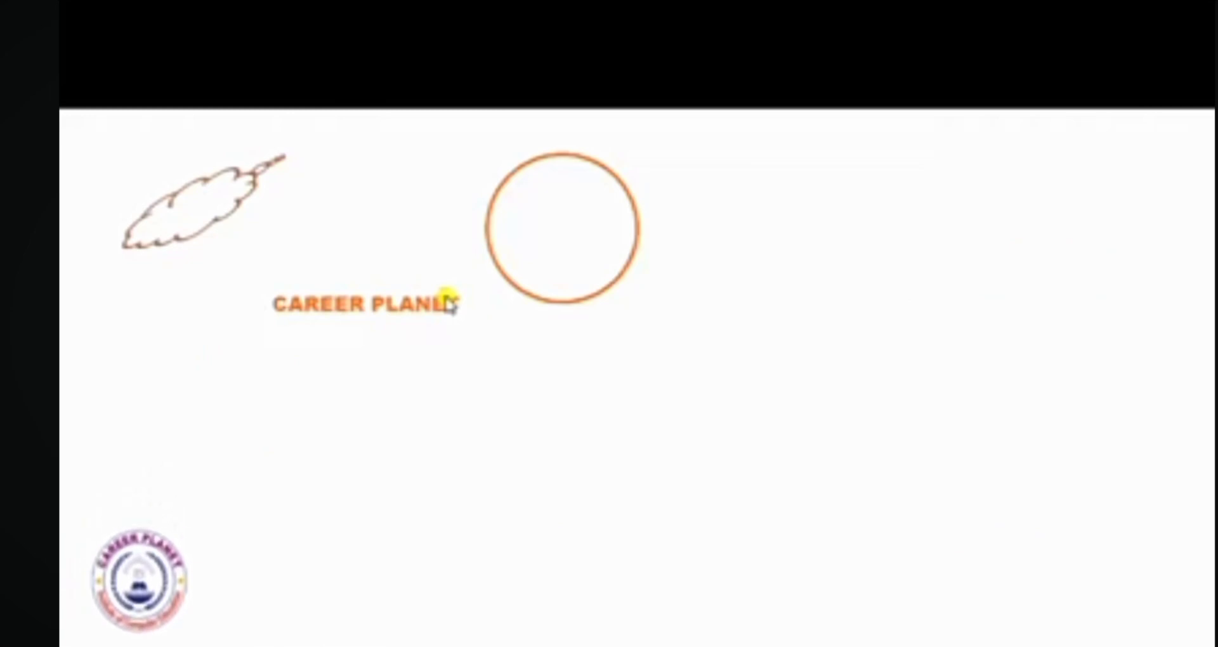
{"action": "left_click", "coordinate": [449, 303]}
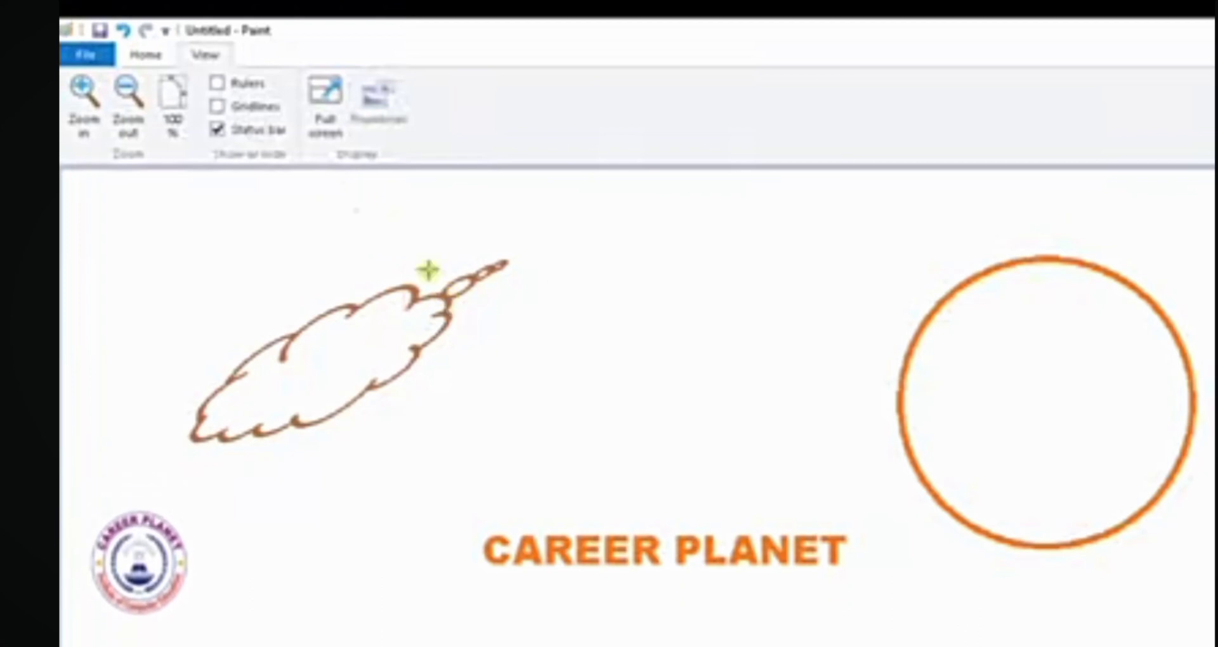
{"action": "left_click", "coordinate": [145, 55]}
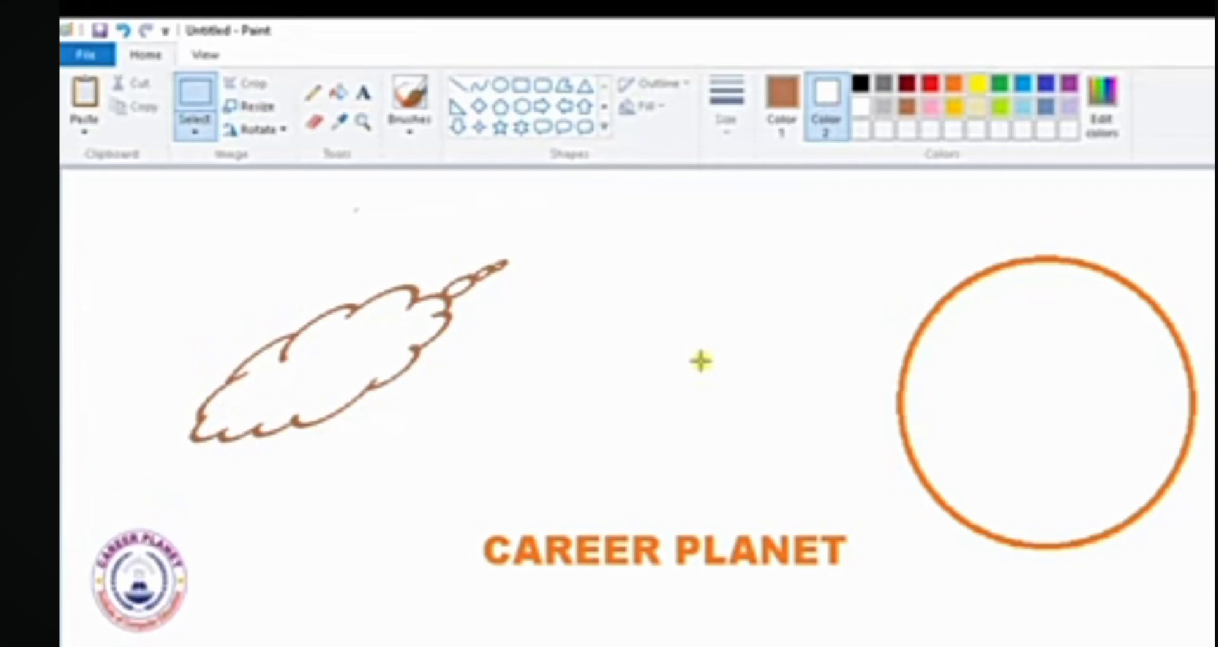
Try to set the unsaved drawing as the desktop background
{"action": "left_click", "coordinate": [92, 59]}
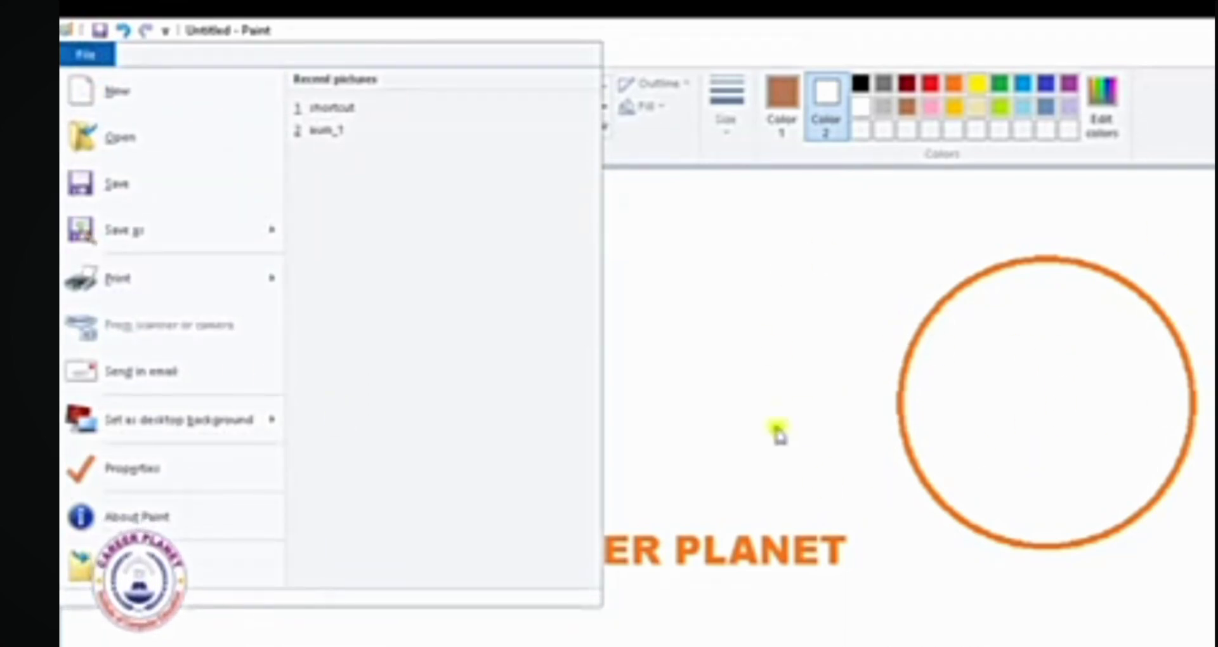
{"action": "left_click", "coordinate": [123, 424]}
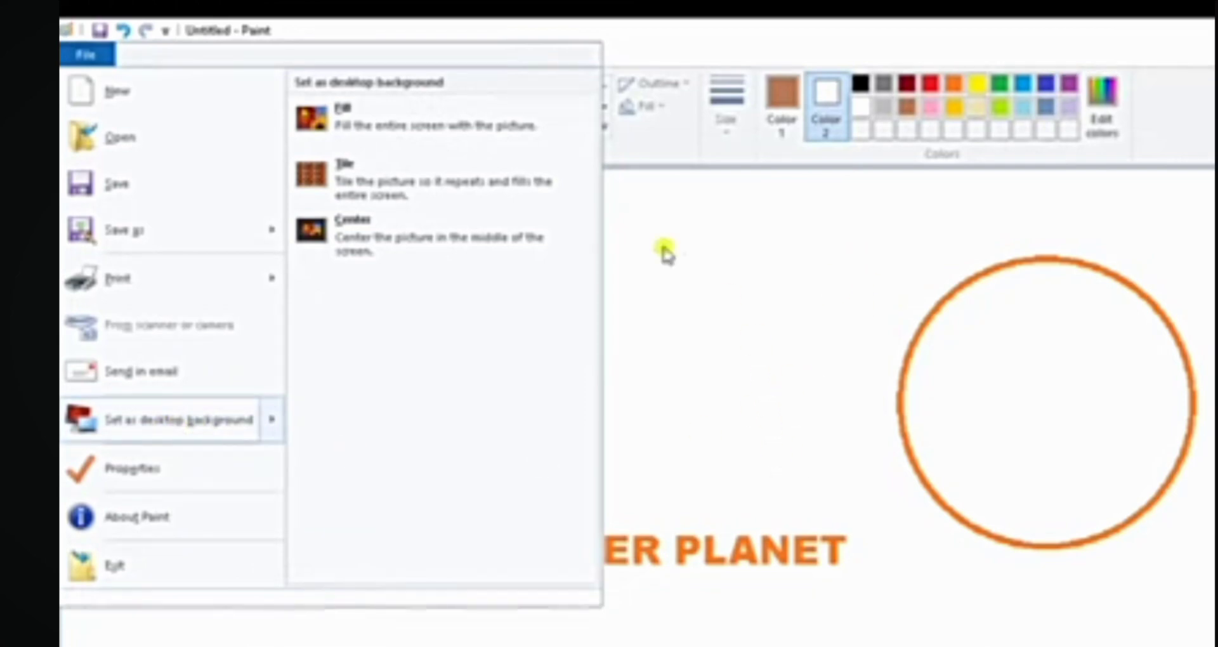
{"action": "left_click", "coordinate": [202, 424]}
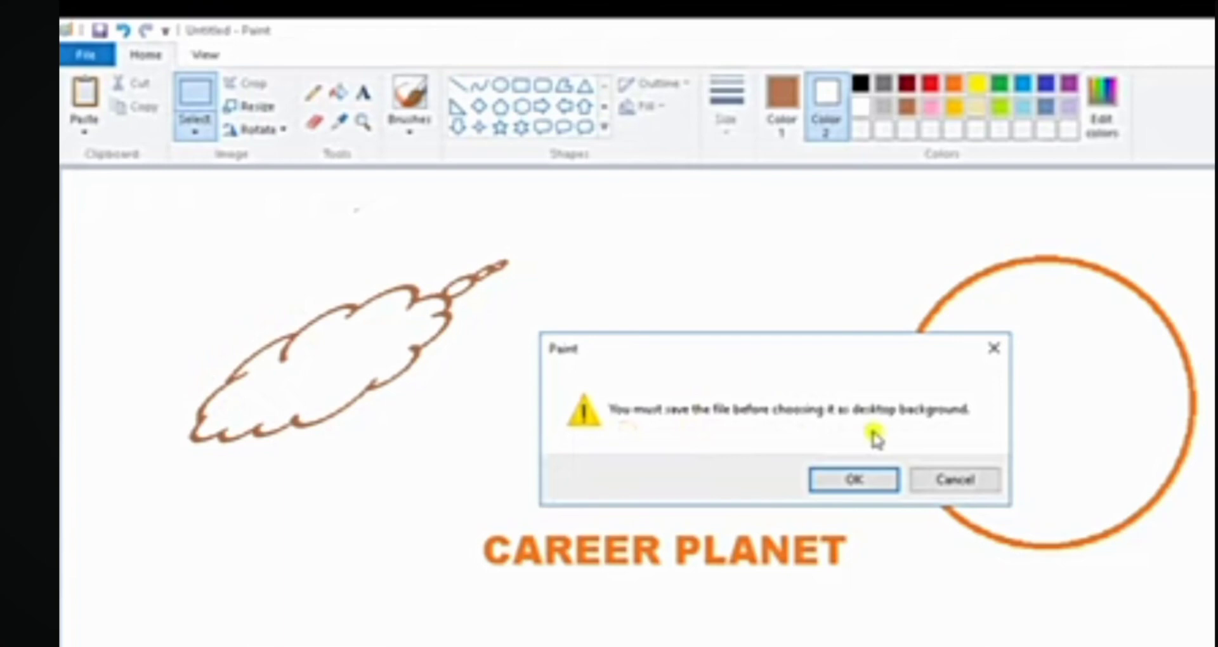
{"action": "left_click", "coordinate": [964, 485]}
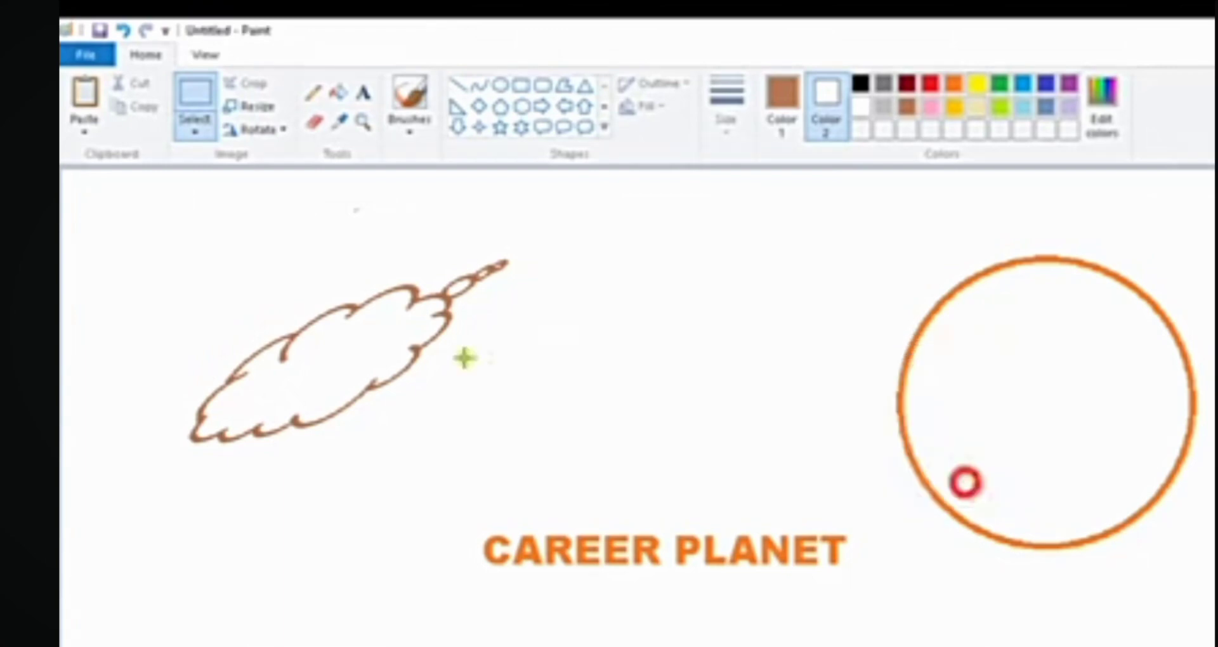
Save the drawing in the Pictures folder as a PNG file named DEMO
{"action": "left_click", "coordinate": [87, 54]}
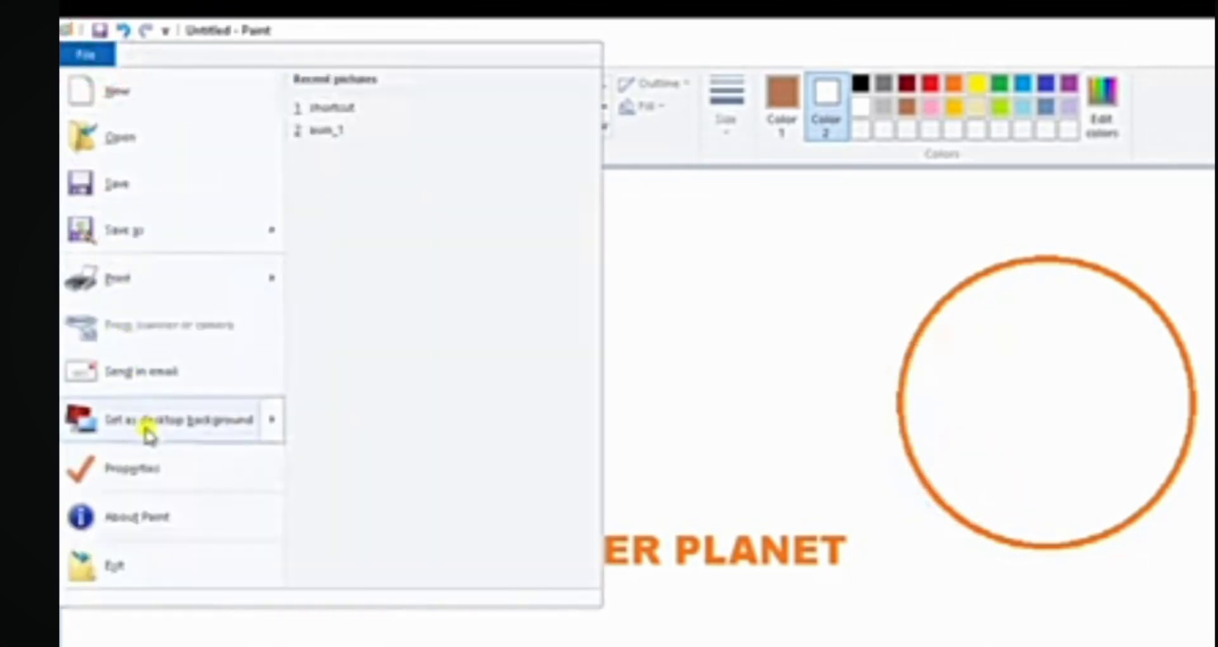
{"action": "mouse_move", "coordinate": [252, 435]}
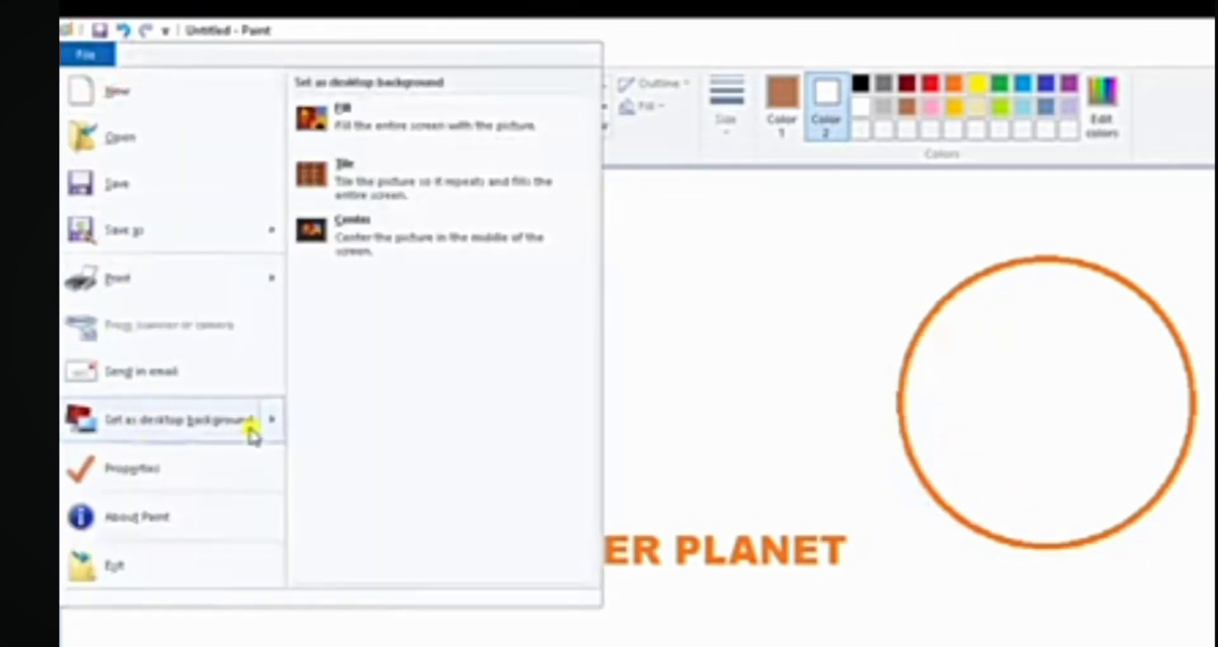
{"action": "left_click", "coordinate": [160, 185]}
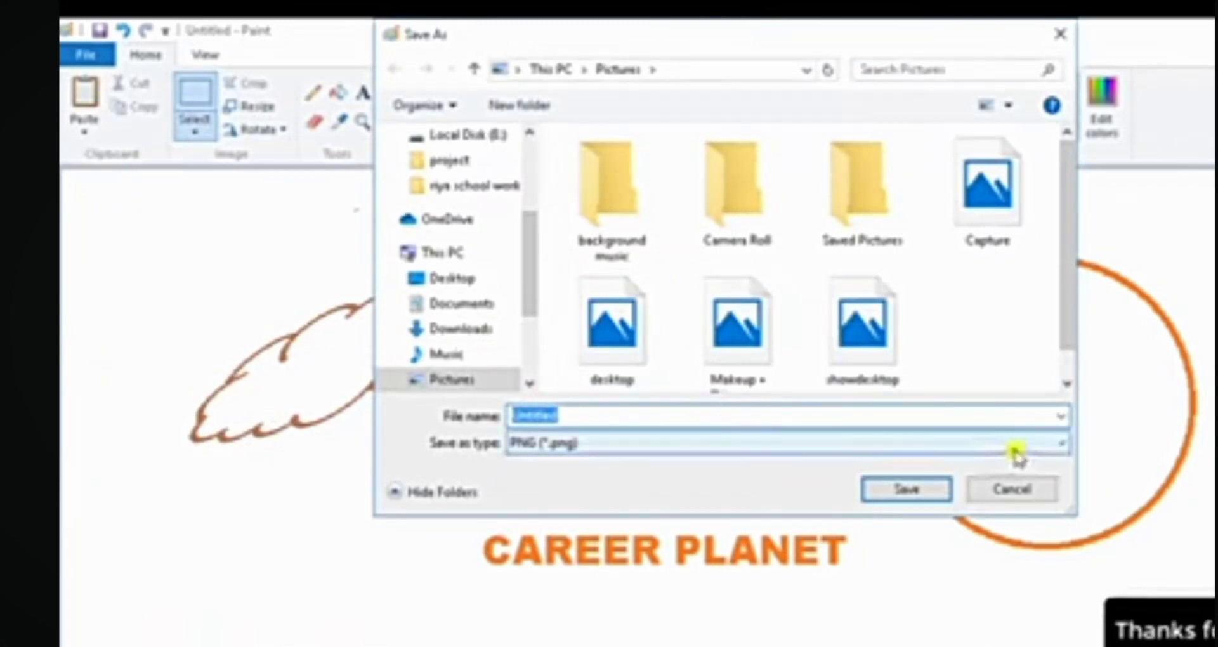
{"action": "left_click", "coordinate": [1064, 444]}
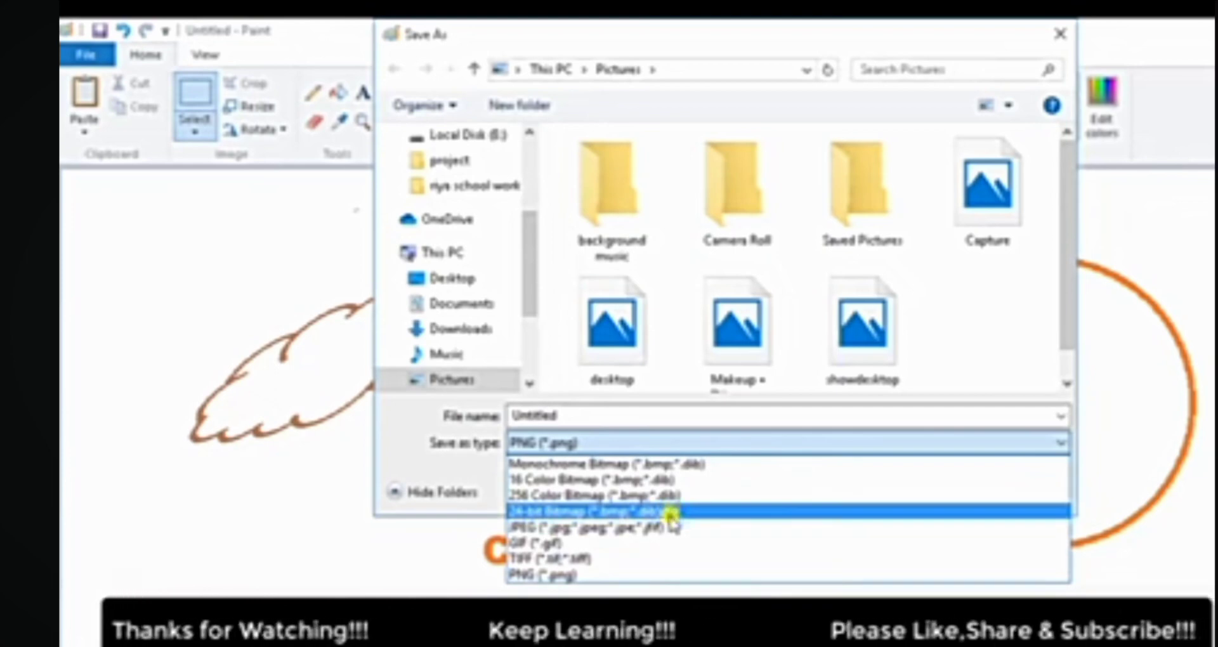
{"action": "left_click", "coordinate": [641, 575]}
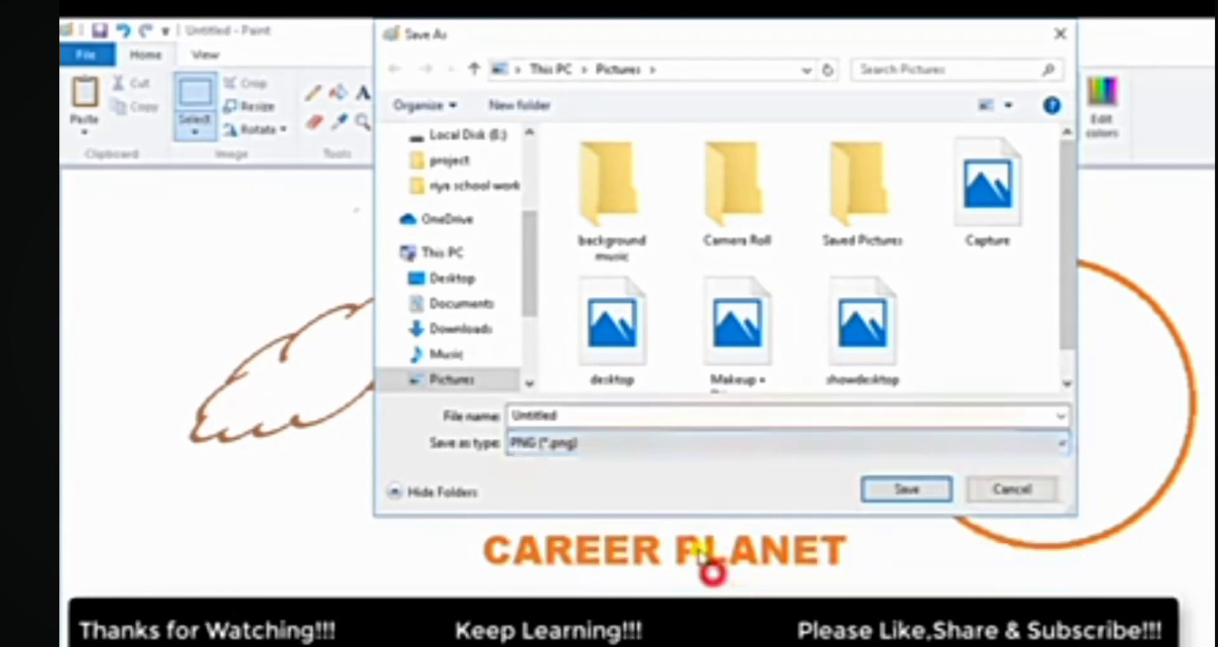
{"action": "left_click", "coordinate": [617, 422]}
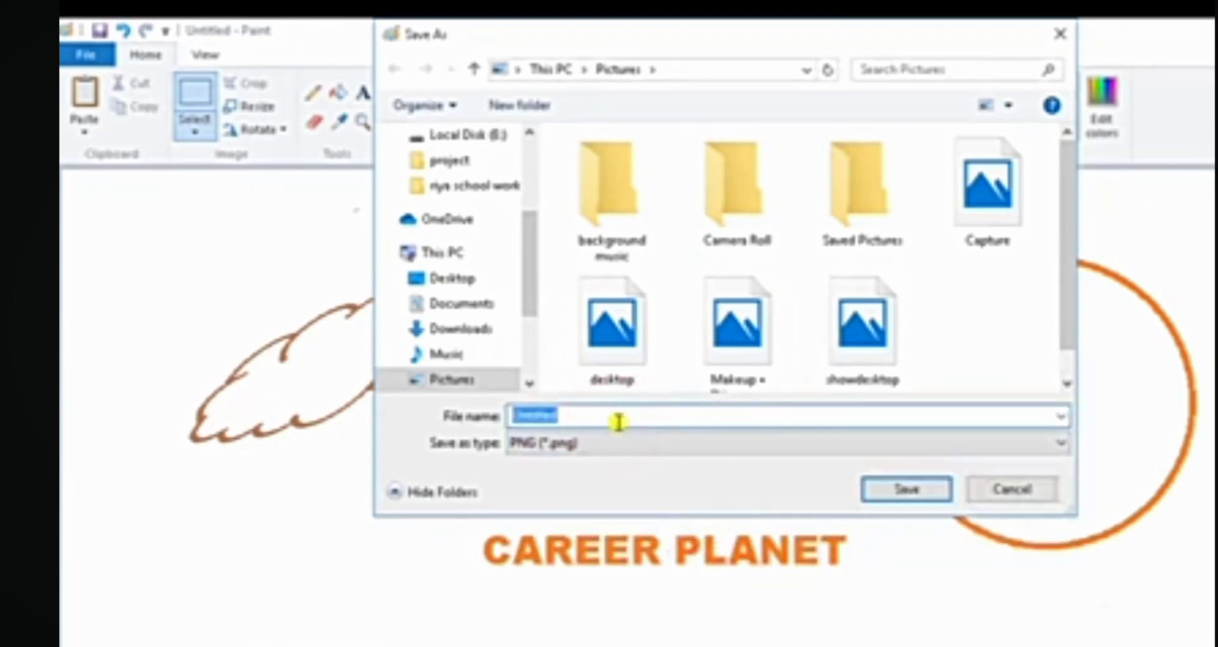
{"action": "type", "text": "DW"}
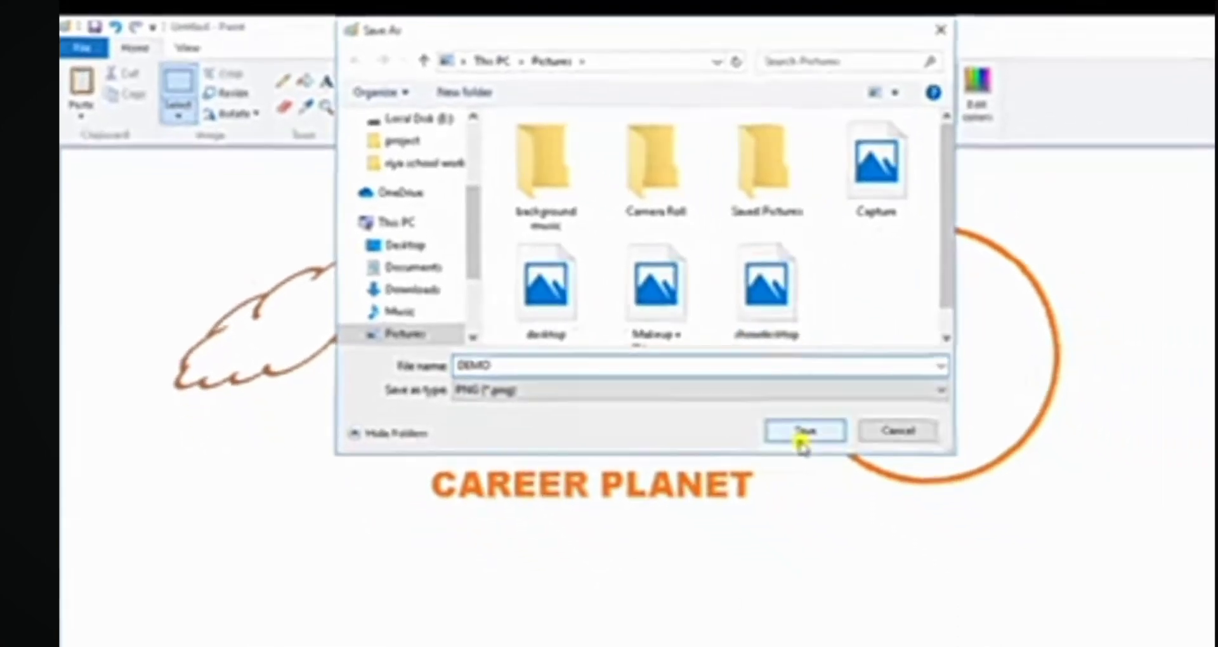
{"action": "left_click", "coordinate": [907, 489]}
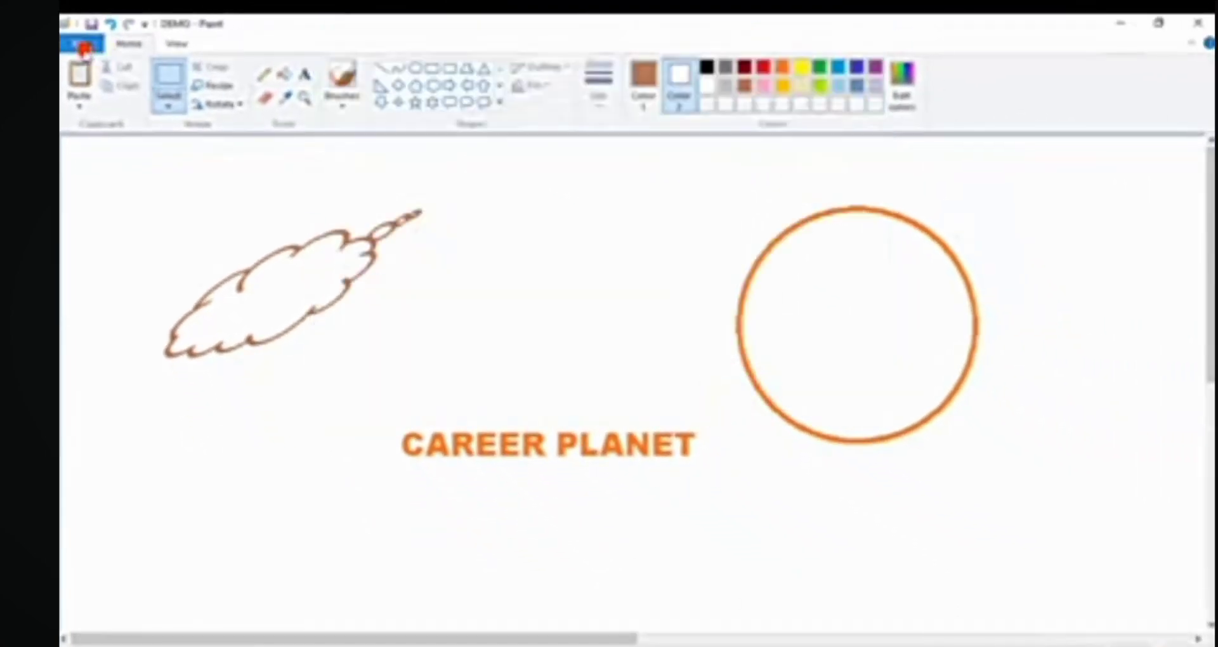
Set the saved DEMO drawing as the desktop background and minimize the window to check the desktop
{"action": "left_click", "coordinate": [84, 45]}
{"action": "left_click", "coordinate": [120, 334]}
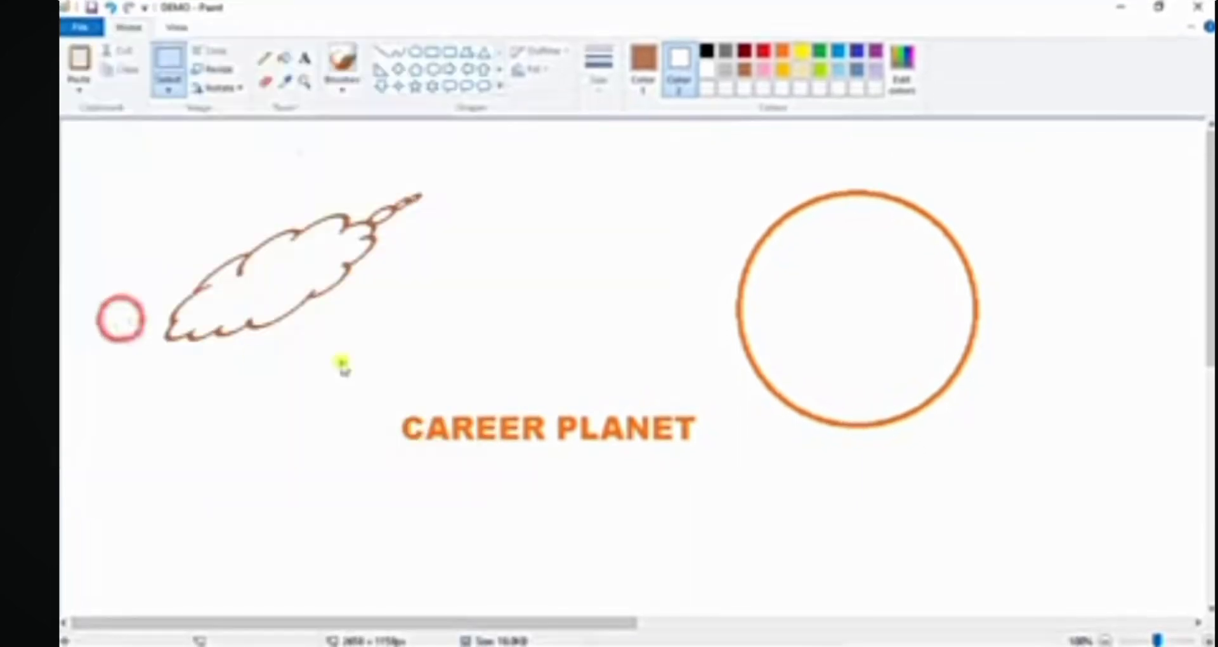
{"action": "left_click", "coordinate": [1121, 9]}
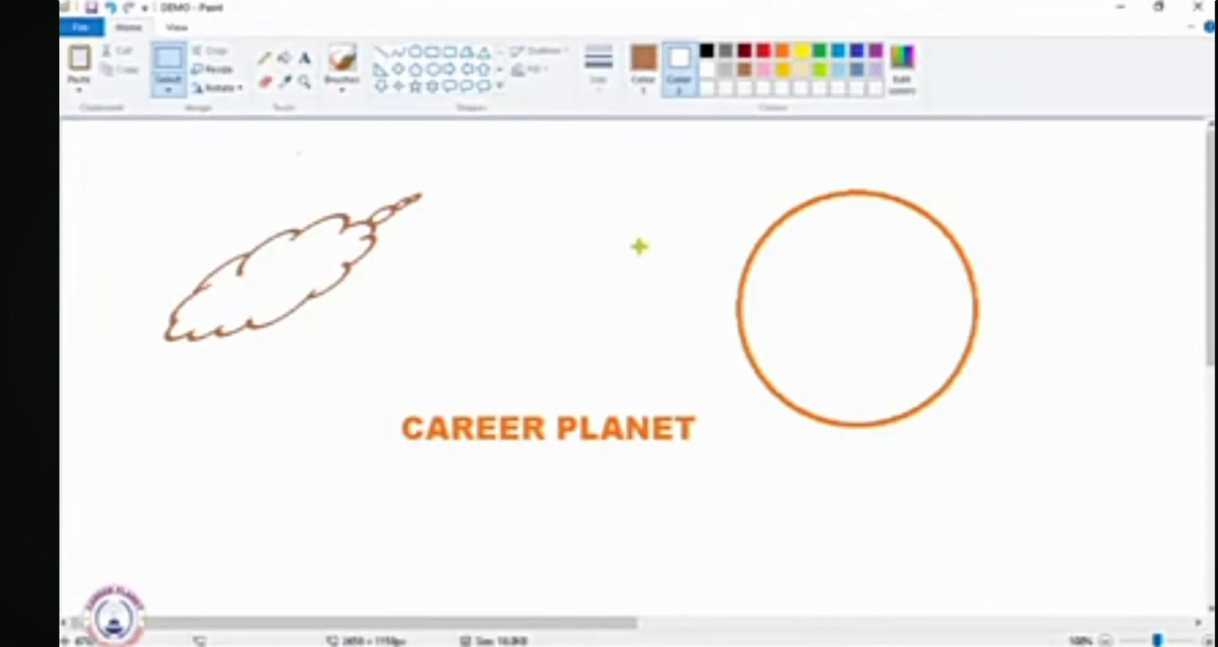
Open the picture named desktop from the Pictures folder and inspect it at 50% and 100% zoom
{"action": "left_click", "coordinate": [80, 26]}
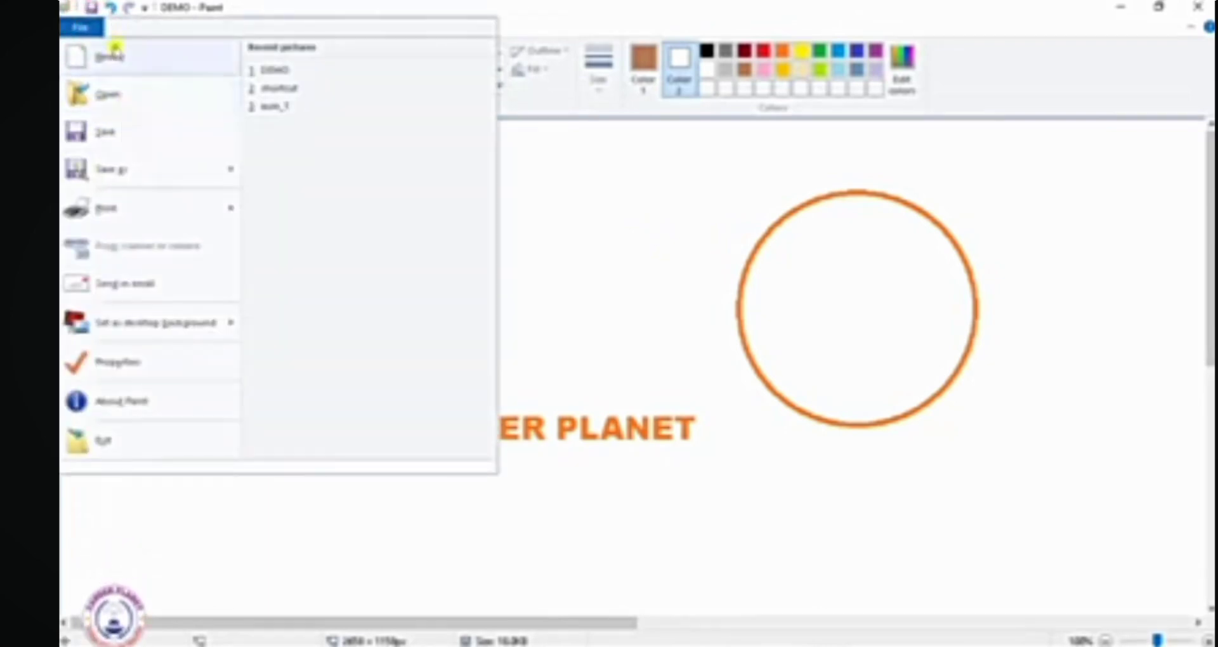
{"action": "left_click", "coordinate": [82, 95]}
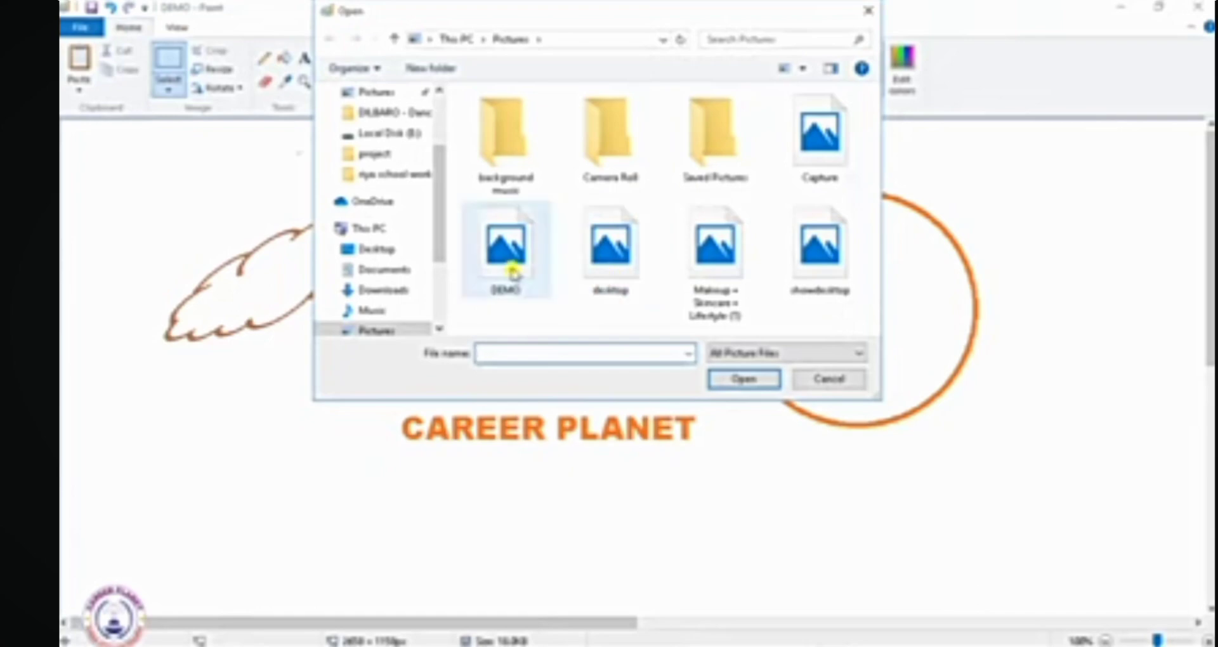
{"action": "left_click", "coordinate": [610, 254]}
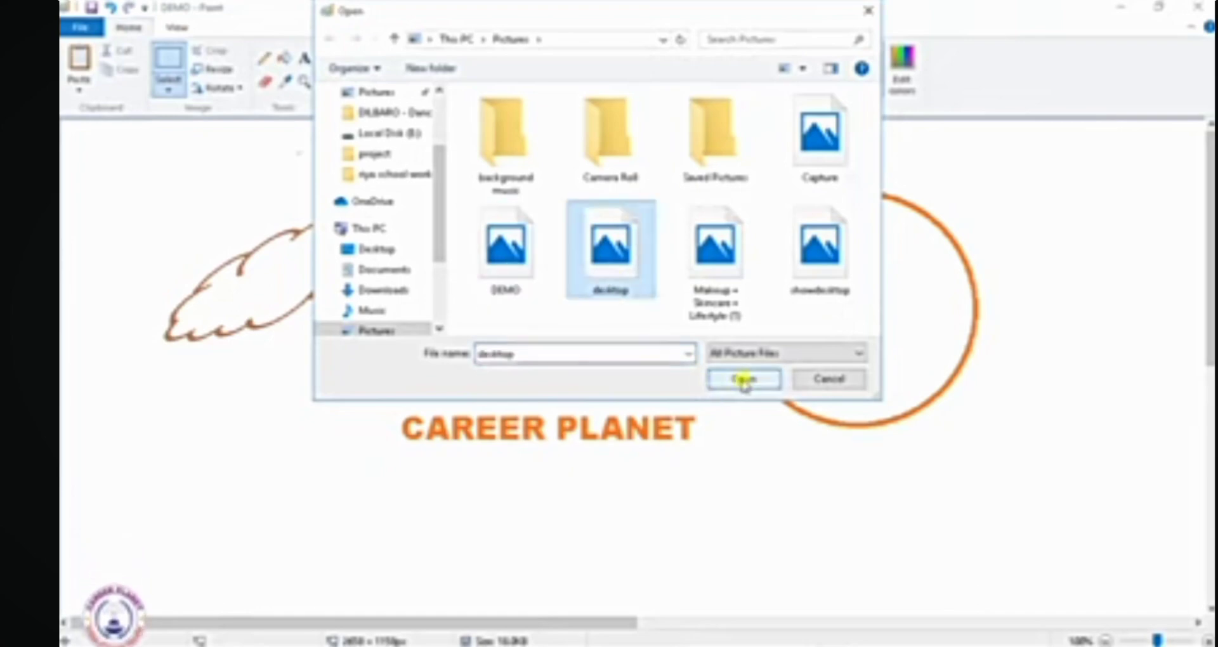
{"action": "left_click", "coordinate": [743, 380]}
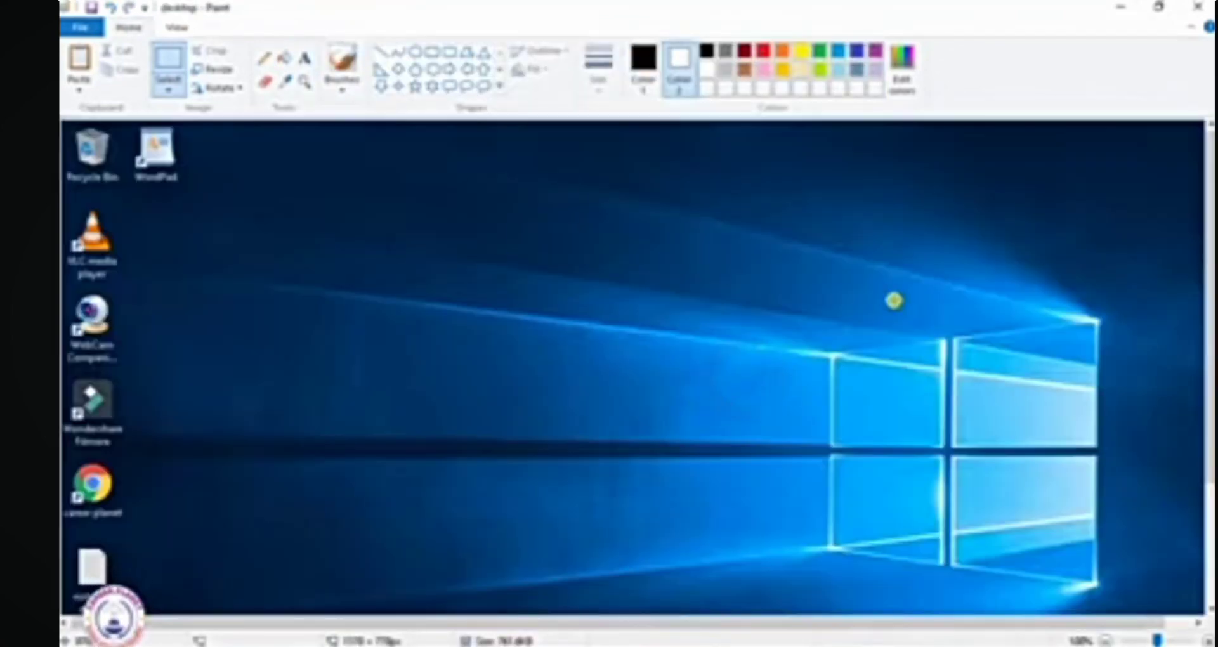
{"action": "scroll", "coordinate": [893, 301], "scroll_direction": "down", "scroll_amount": 3}
{"action": "scroll", "coordinate": [894, 303], "scroll_direction": "down", "scroll_amount": 1}
{"action": "scroll", "coordinate": [894, 303], "scroll_direction": "up", "scroll_amount": 1}
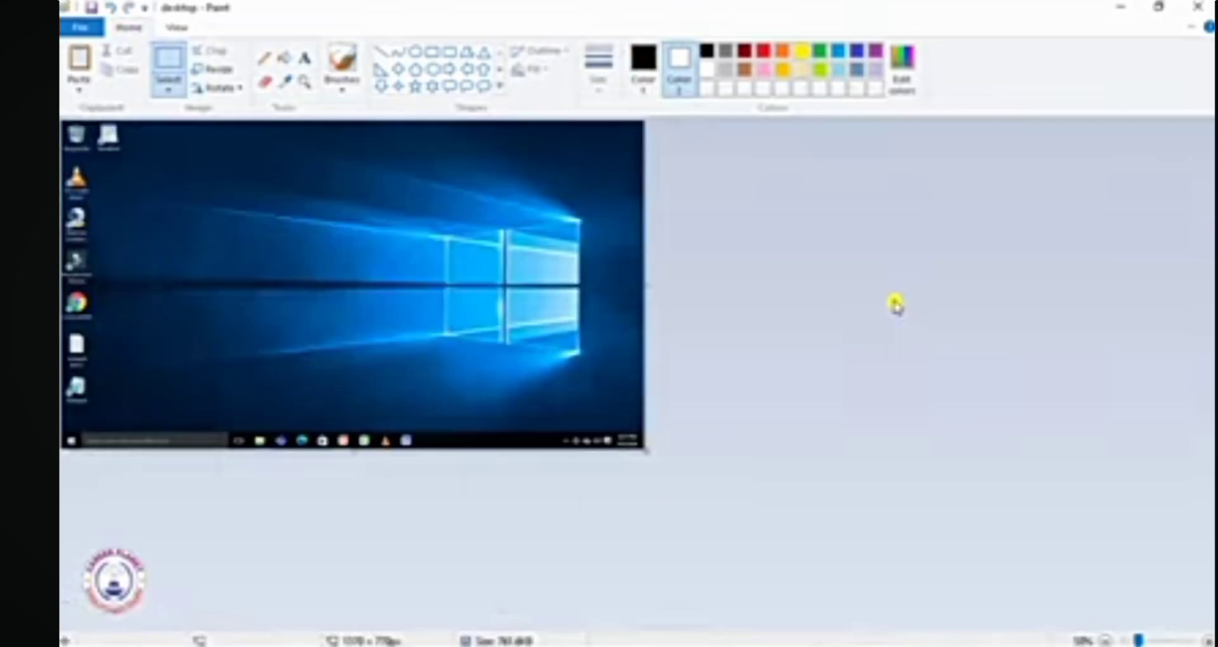
{"action": "scroll", "coordinate": [894, 303], "scroll_direction": "up", "scroll_amount": 1}
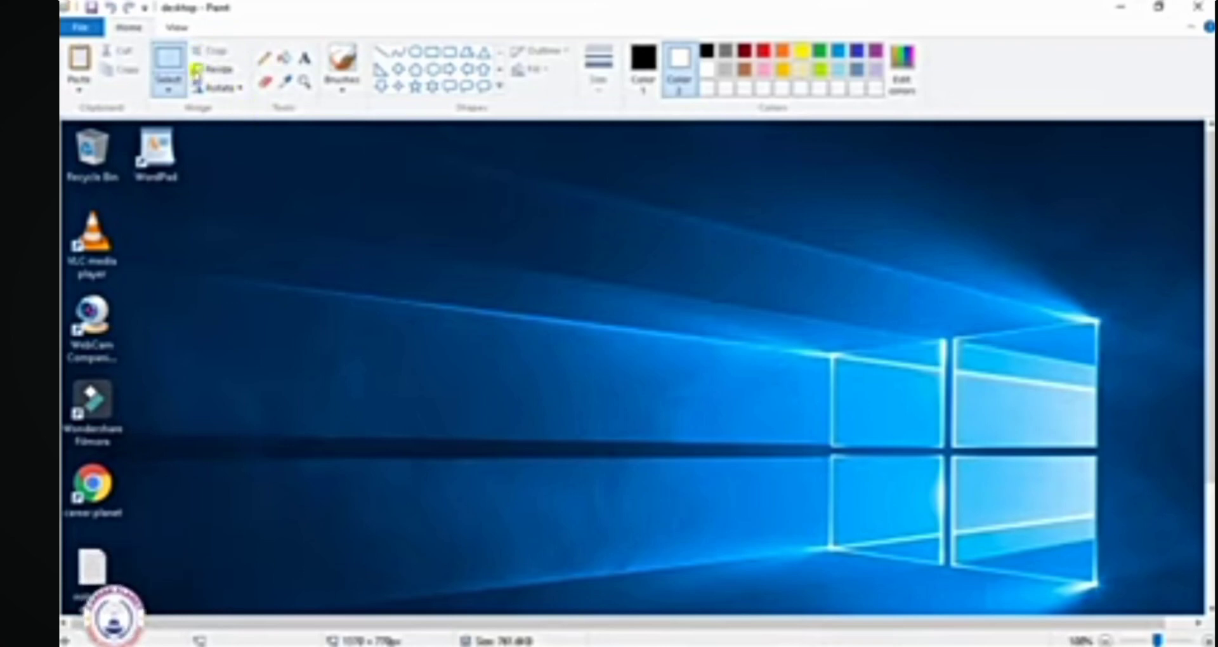
Add the text "CAREER PLANET" in white near the top centre of the desktop picture
{"action": "left_click", "coordinate": [305, 59]}
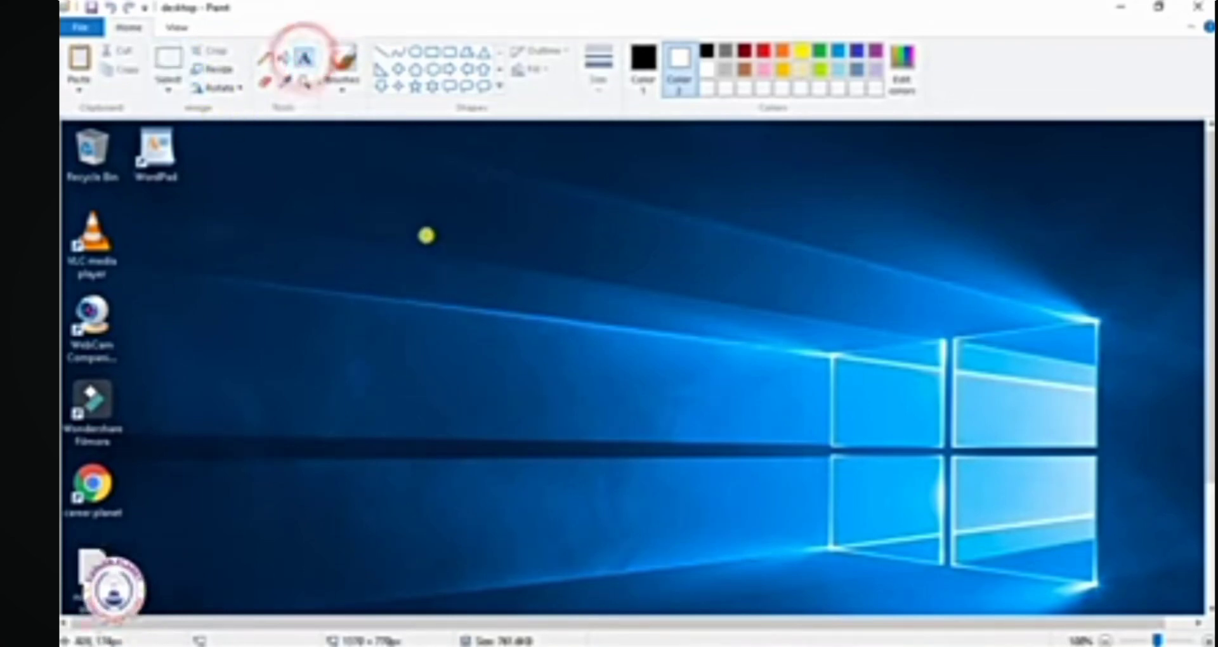
{"action": "left_click", "coordinate": [425, 228]}
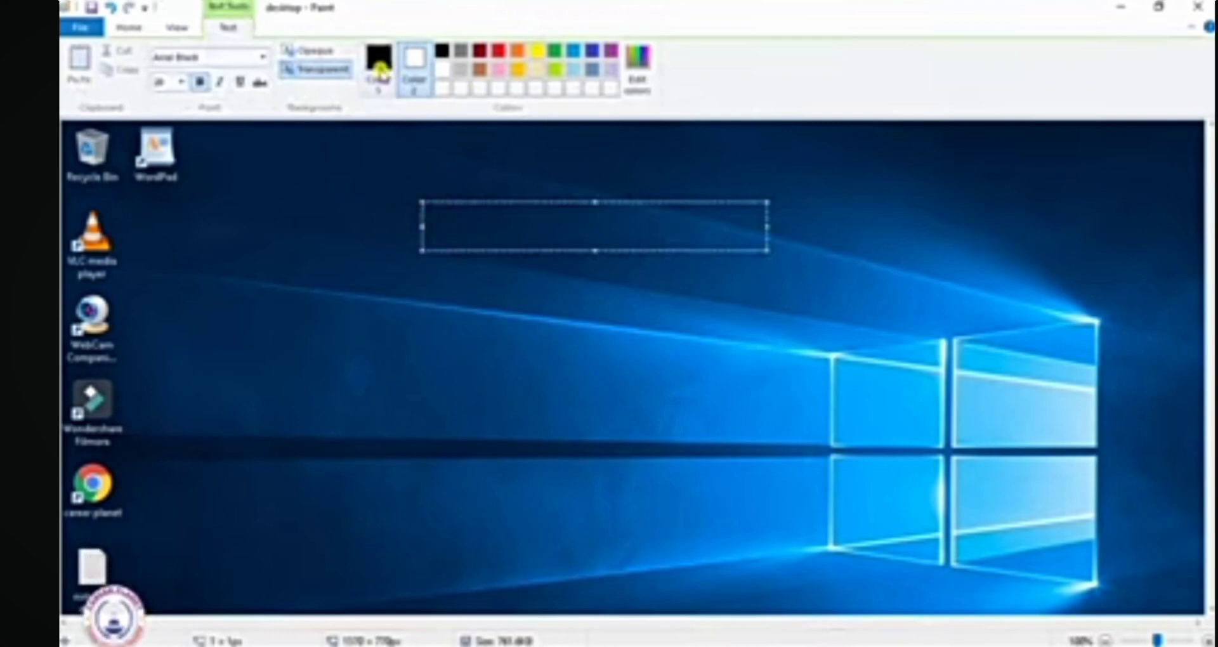
{"action": "left_click", "coordinate": [442, 68]}
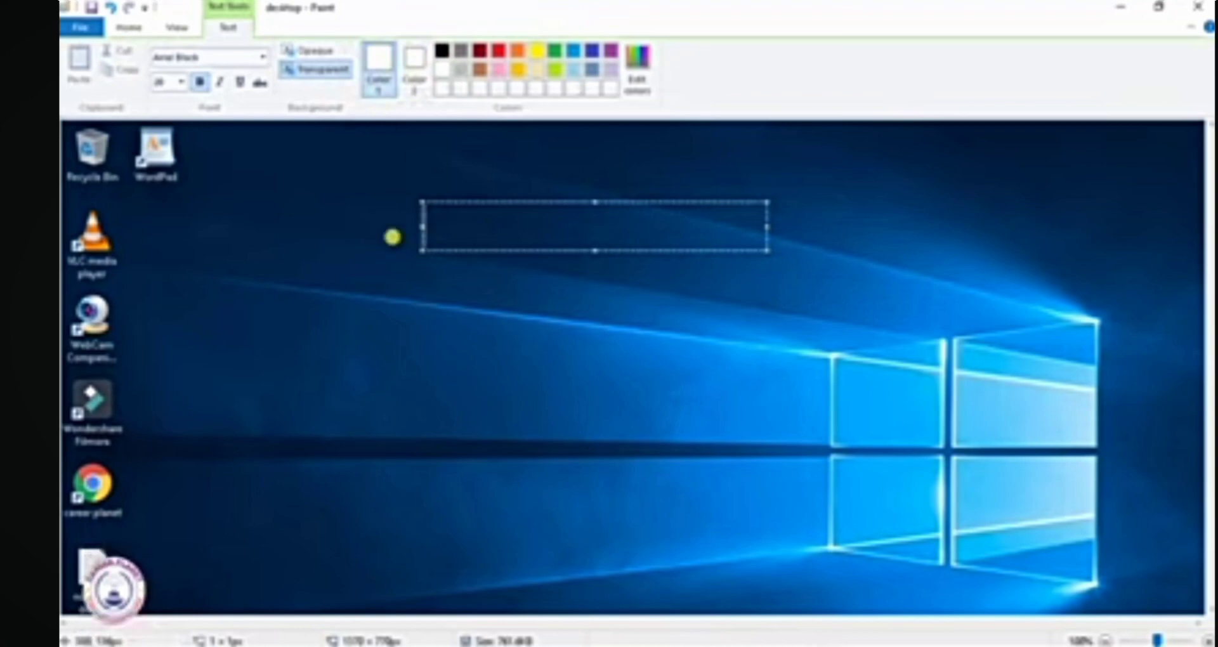
{"action": "type", "text": "CA"}
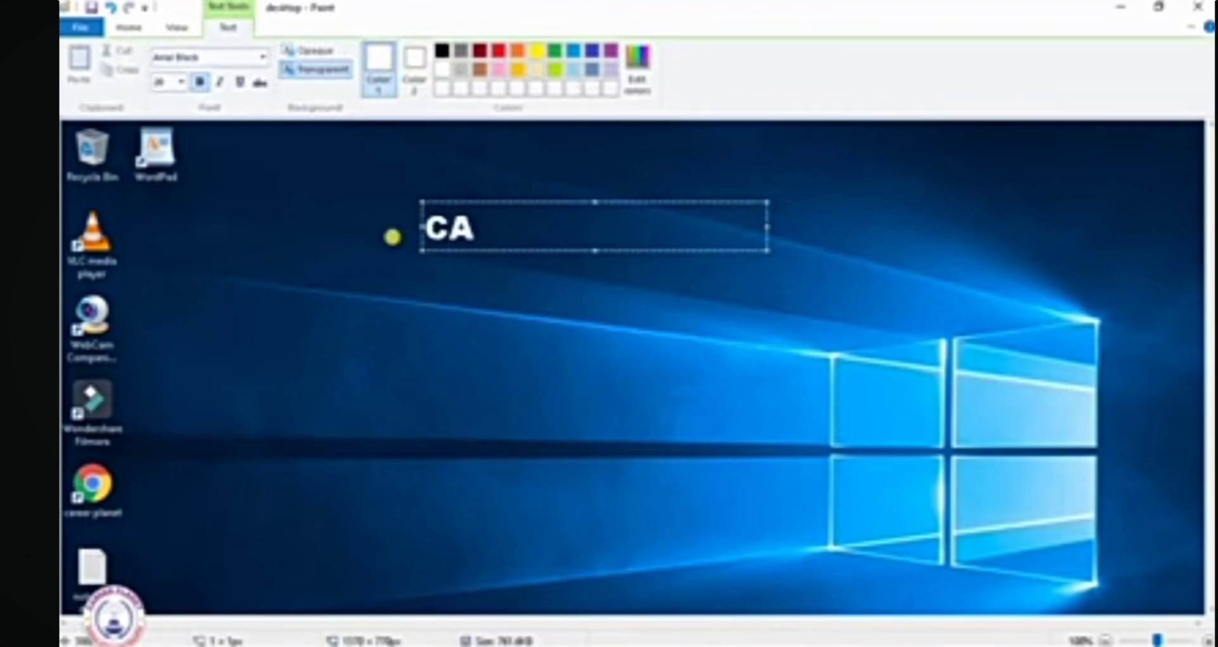
{"action": "type", "text": "REER P"}
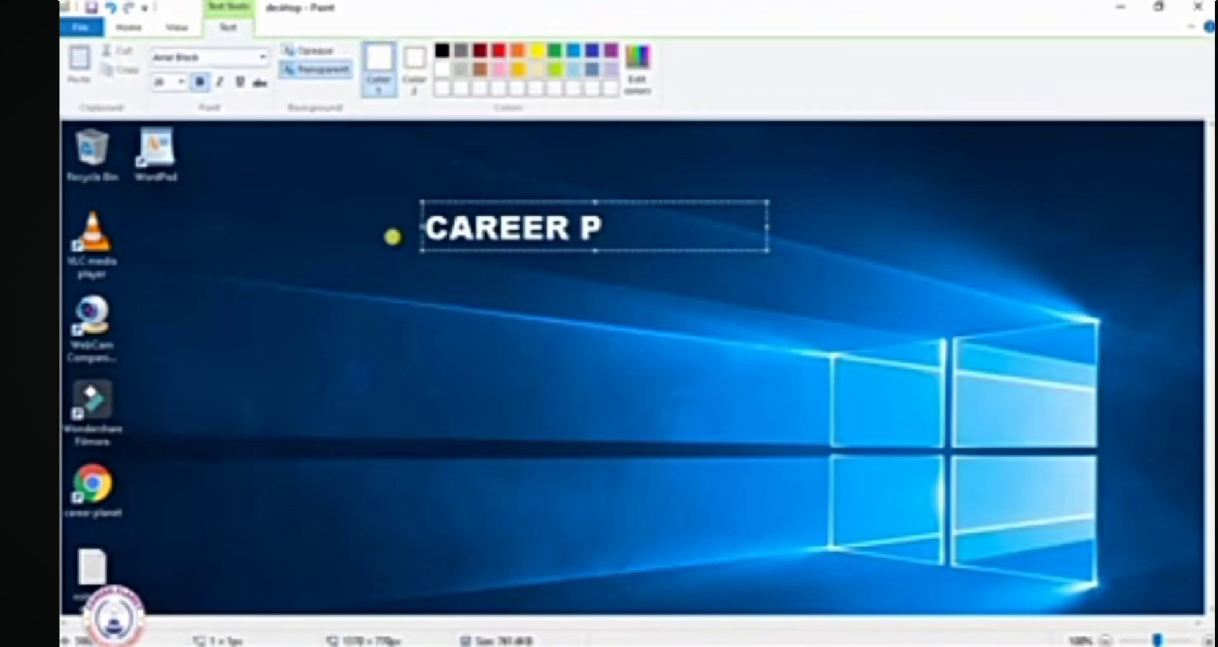
{"action": "type", "text": "LANET"}
Set the CAREER PLANET text to font size 48, enlarge its text box and shift it left before placing it
{"action": "key", "text": "ctrl+a"}
{"action": "left_click", "coordinate": [161, 81]}
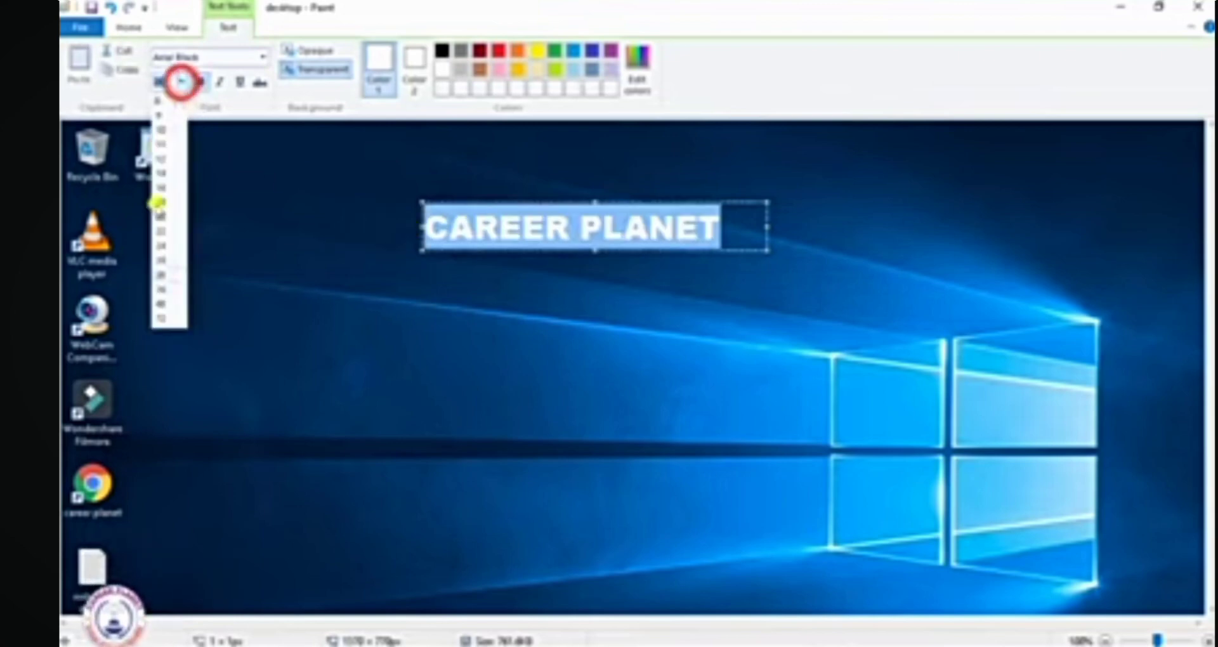
{"action": "left_click", "coordinate": [159, 309]}
{"action": "left_click_drag", "start_coordinate": [765, 247], "coordinate": [946, 288]}
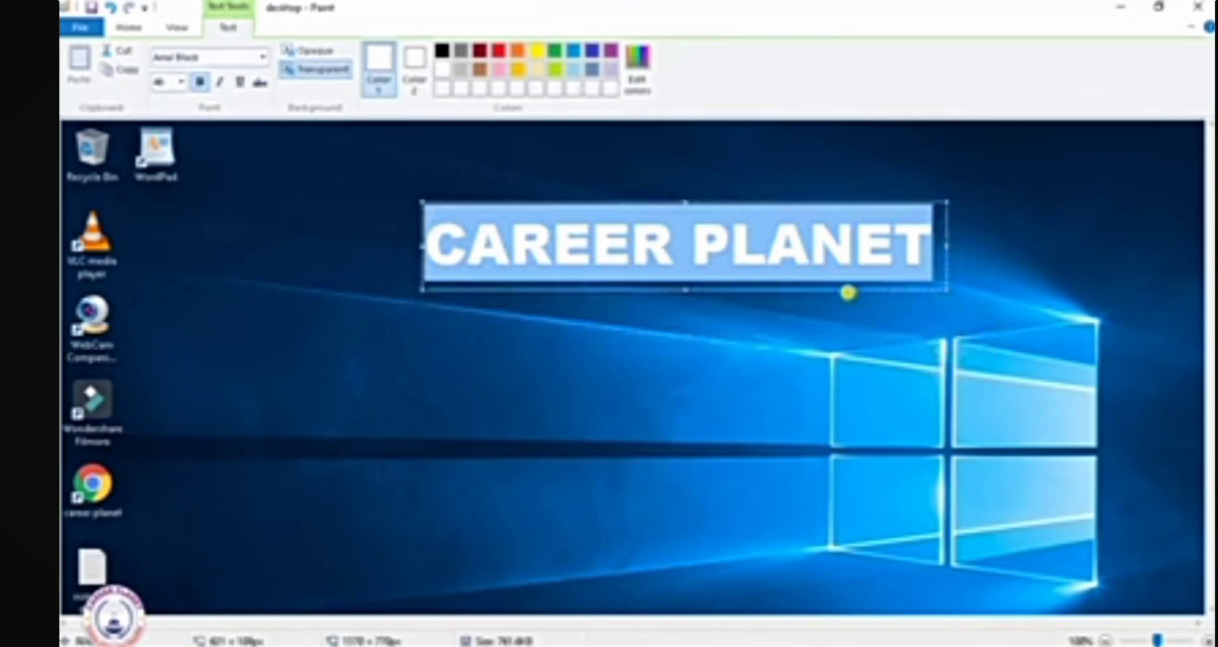
{"action": "left_click_drag", "start_coordinate": [848, 290], "coordinate": [691, 279]}
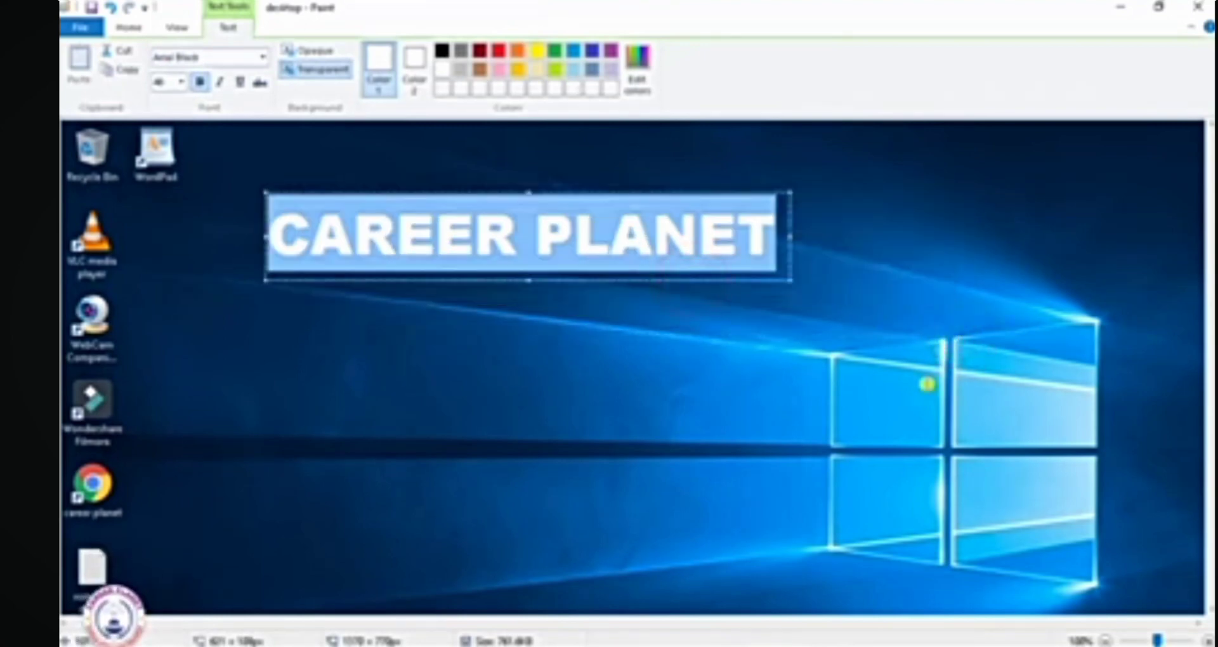
{"action": "left_click", "coordinate": [569, 377]}
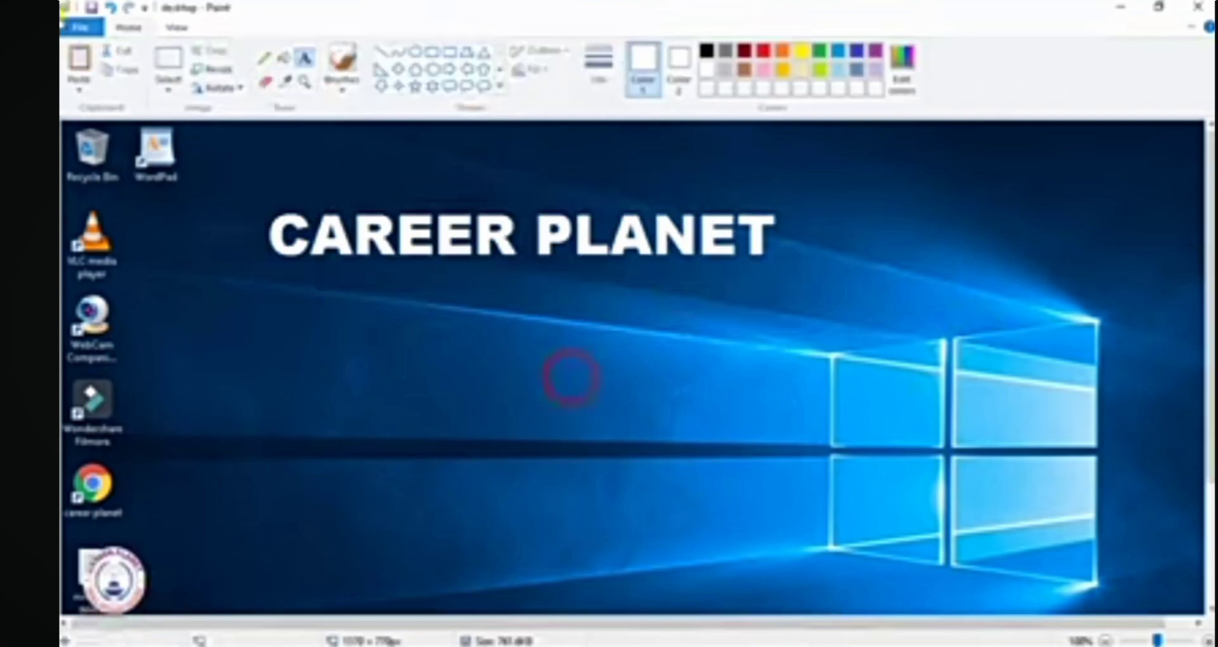
Save the desktop picture, set it as the desktop background with the Fill option, and minimize the window to check it
{"action": "left_click", "coordinate": [89, 30]}
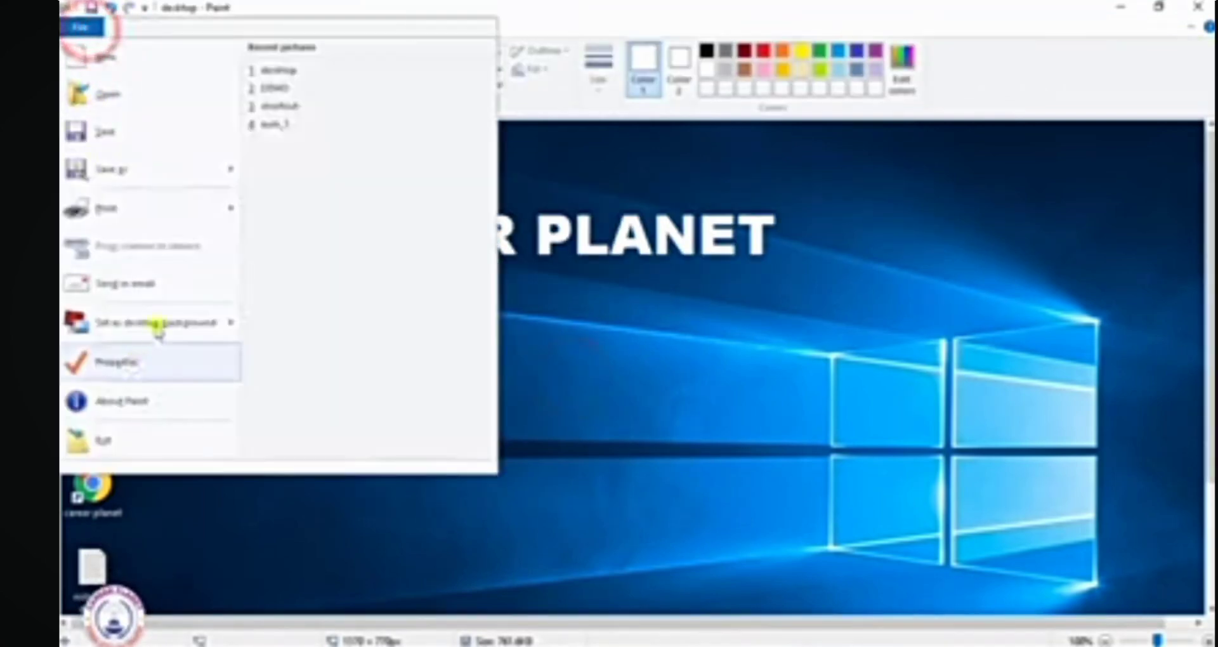
{"action": "mouse_move", "coordinate": [159, 325]}
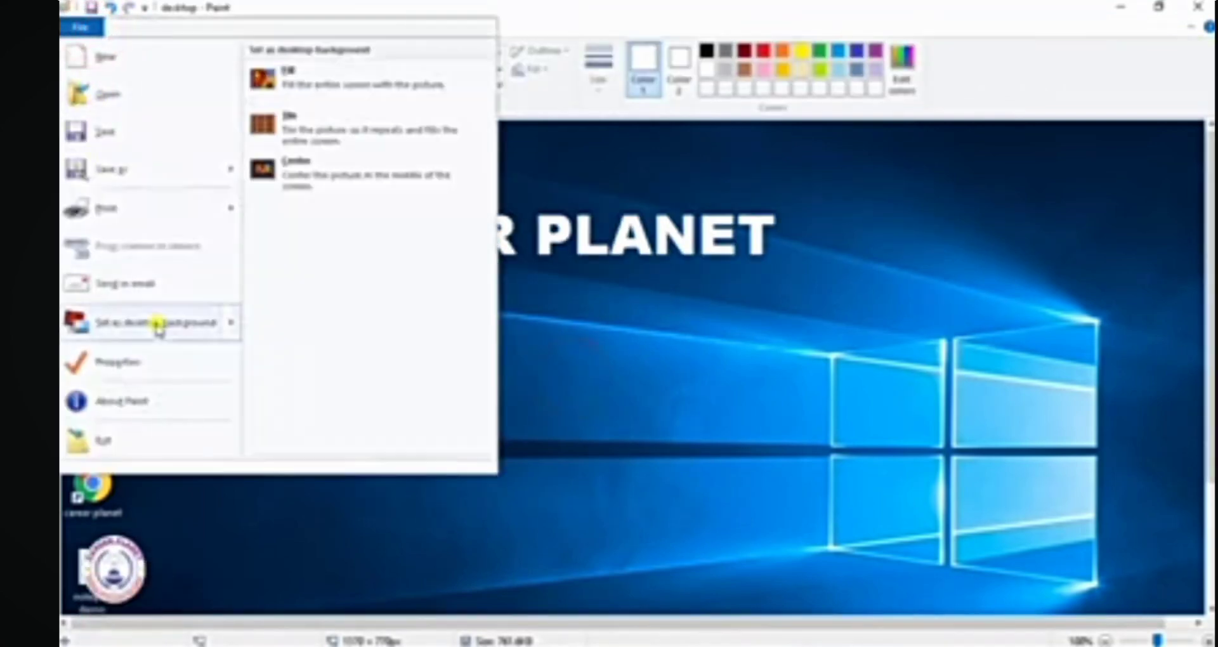
{"action": "left_click", "coordinate": [105, 132]}
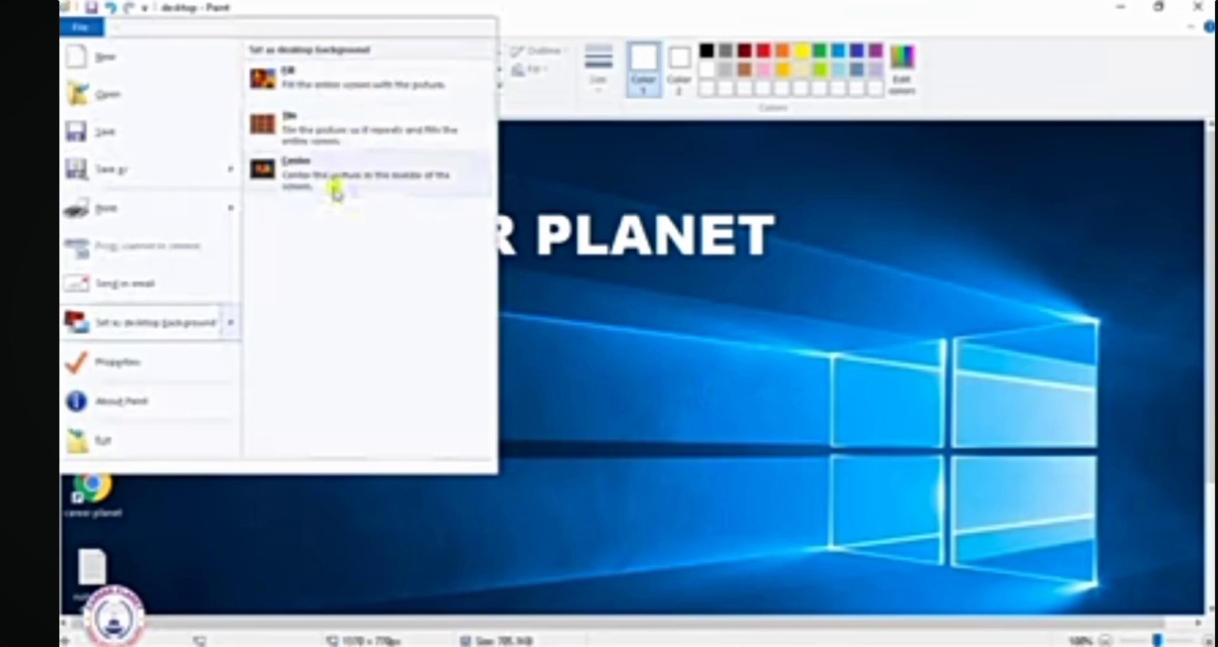
{"action": "left_click", "coordinate": [331, 85]}
{"action": "left_click", "coordinate": [1125, 10]}
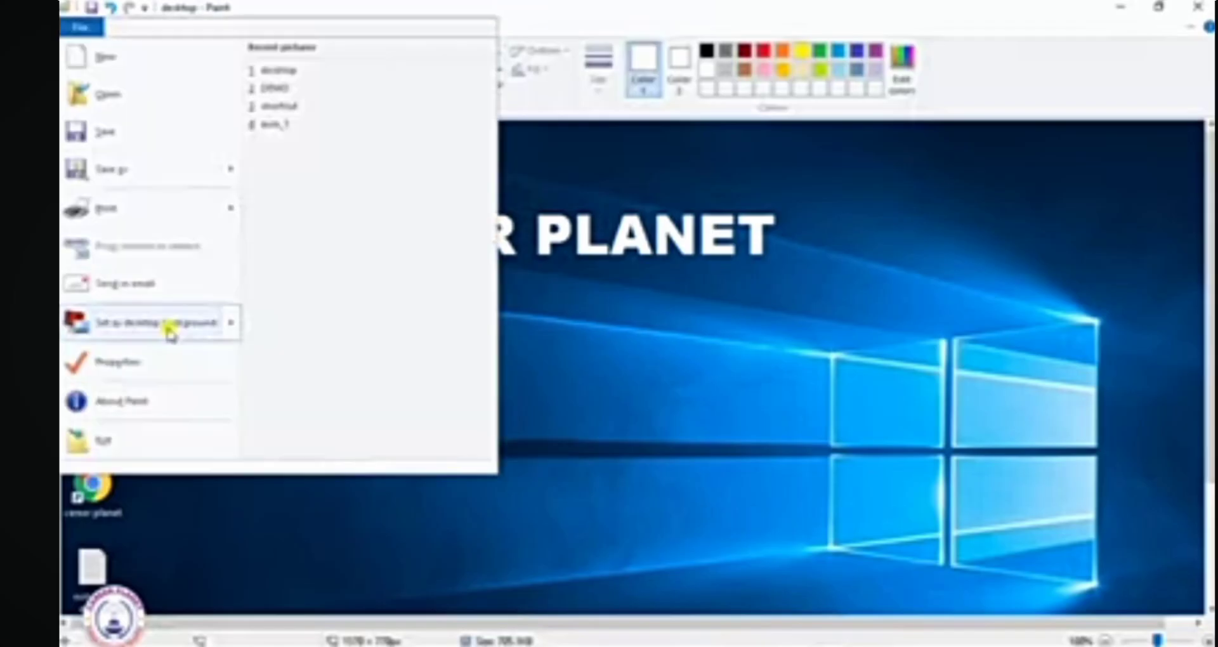
Shrink the canvas from its lower-right corner so only the upper-left part of the desktop picture is kept
{"action": "mouse_move", "coordinate": [168, 325]}
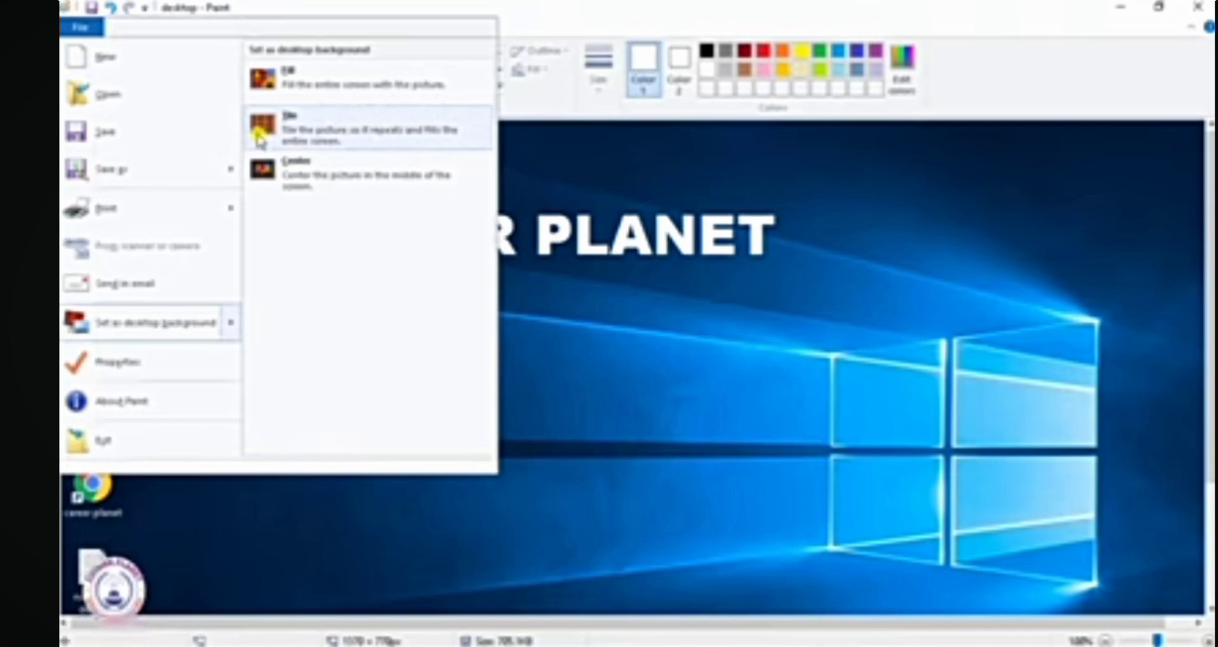
{"action": "left_click", "coordinate": [992, 430]}
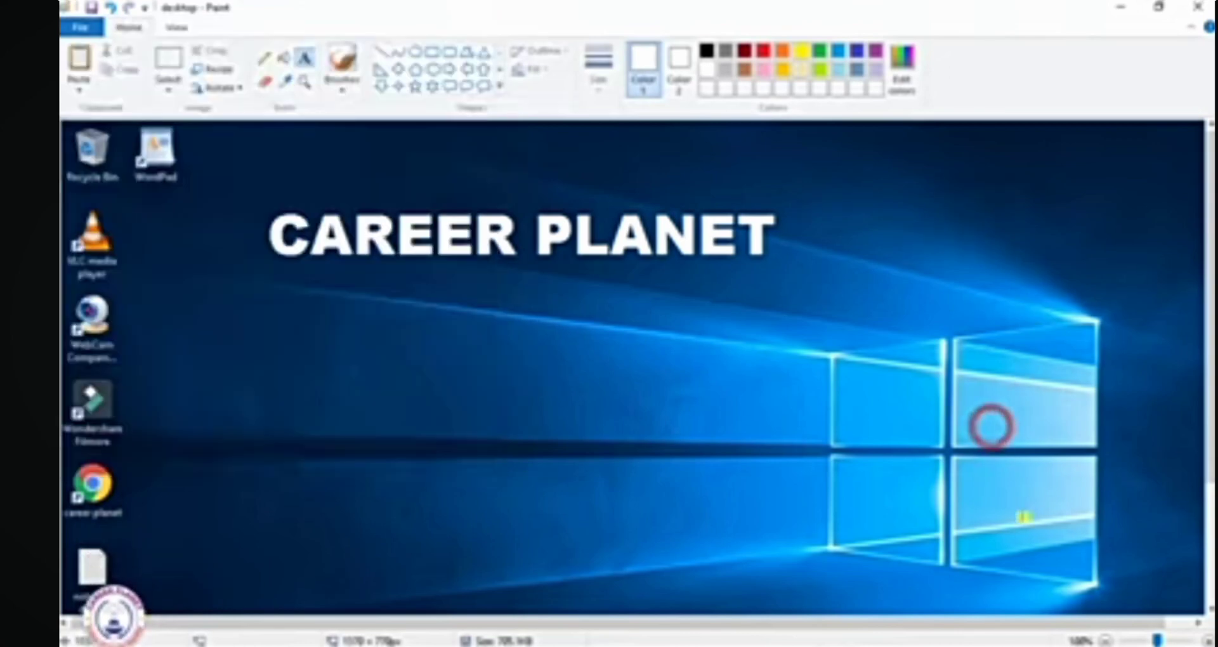
{"action": "scroll", "coordinate": [989, 423], "scroll_direction": "down", "scroll_amount": 3}
{"action": "left_click_drag", "start_coordinate": [357, 286], "coordinate": [204, 213]}
Save the cropped picture, set it as the desktop background with the Tile option, and minimize the window to check it
{"action": "left_click", "coordinate": [80, 29]}
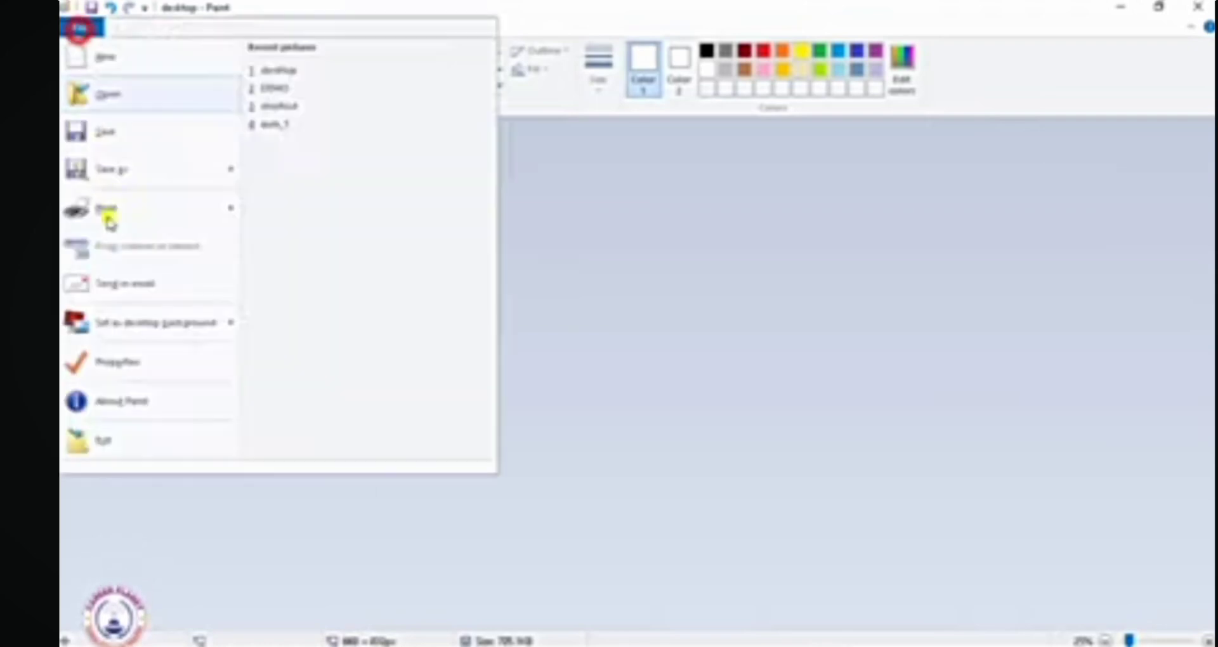
{"action": "left_click", "coordinate": [143, 331]}
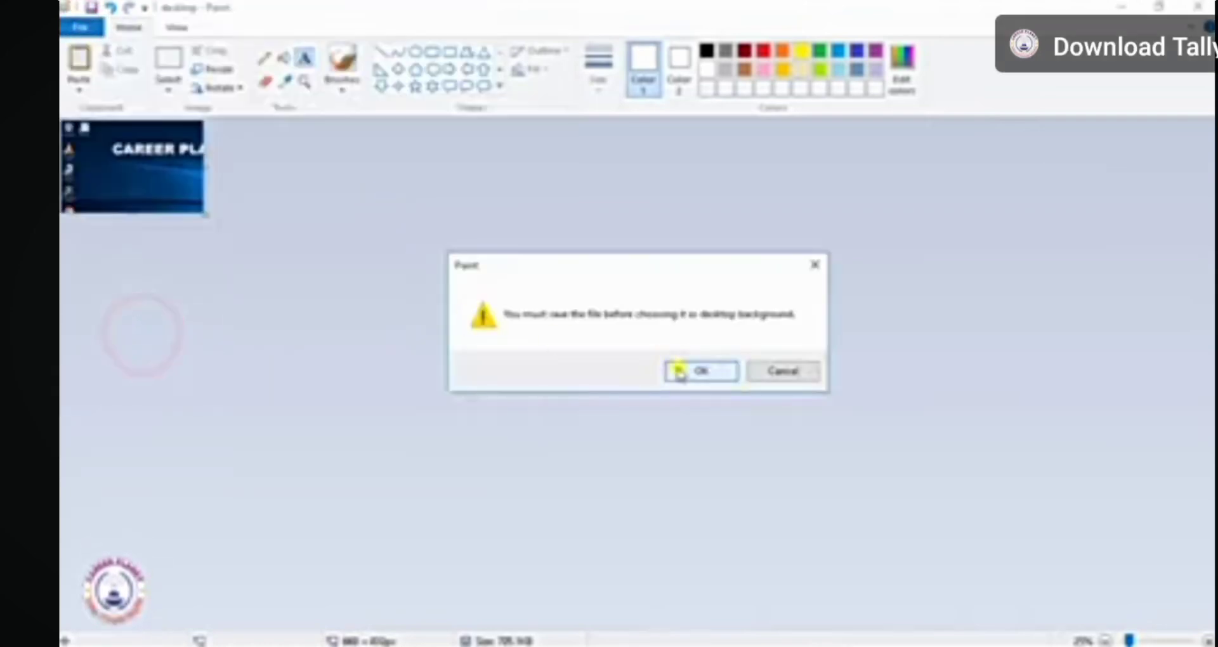
{"action": "left_click", "coordinate": [680, 371]}
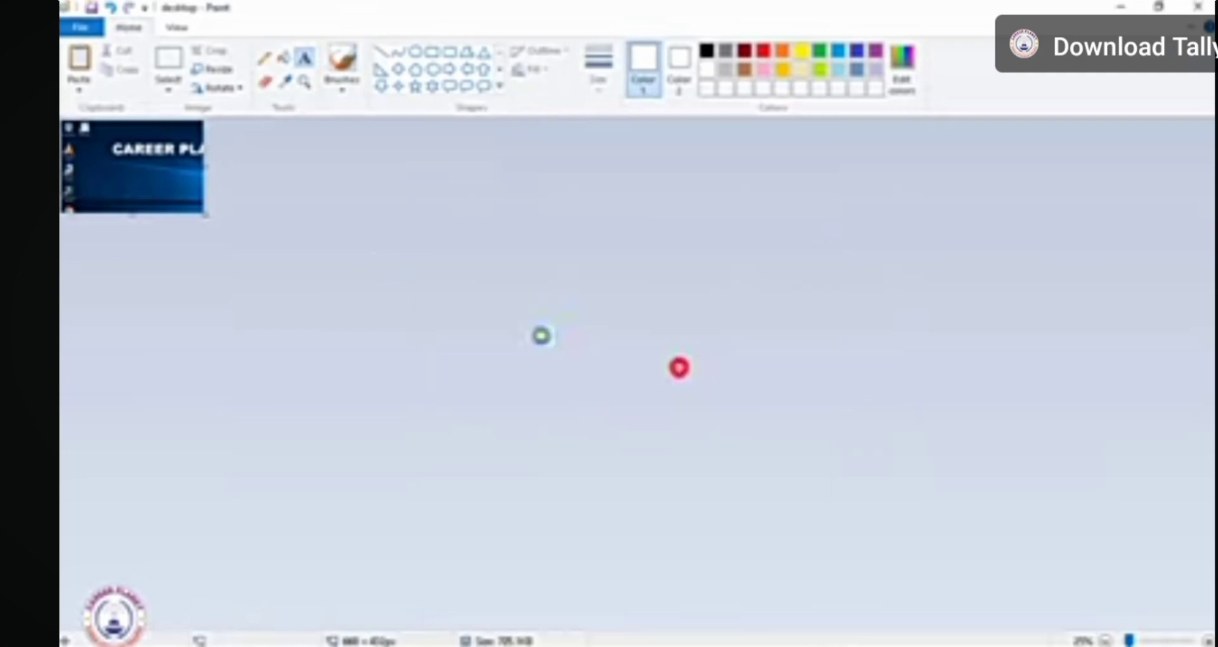
{"action": "left_click", "coordinate": [93, 27]}
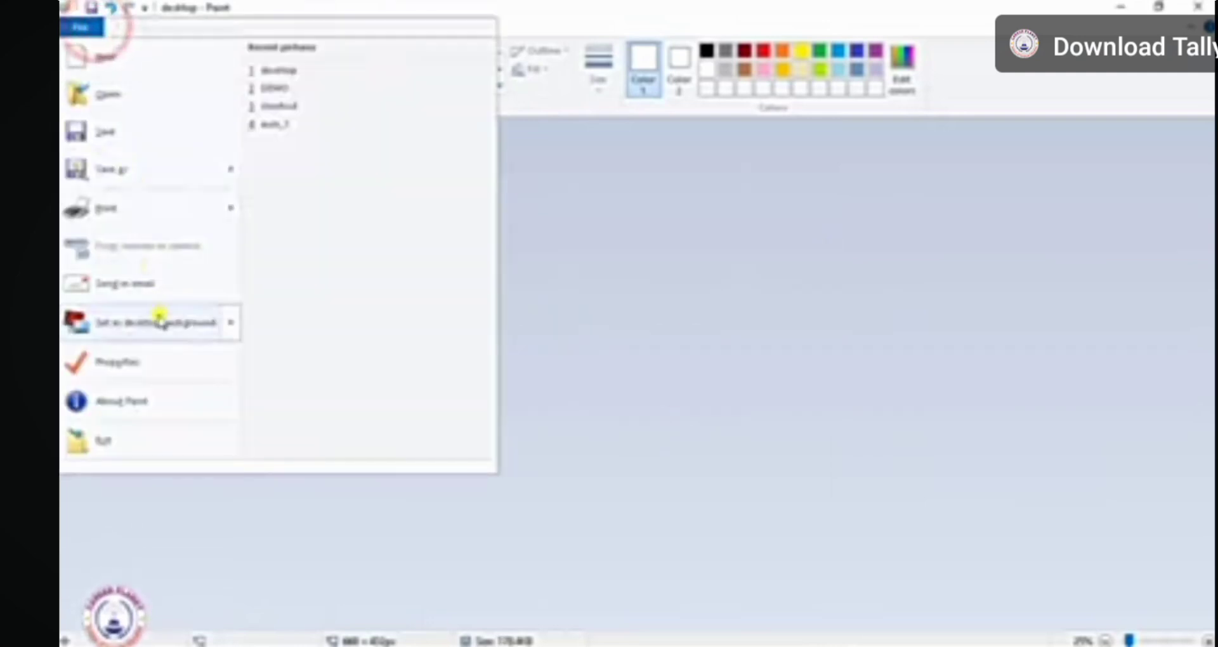
{"action": "left_click", "coordinate": [158, 320]}
{"action": "left_click", "coordinate": [71, 25]}
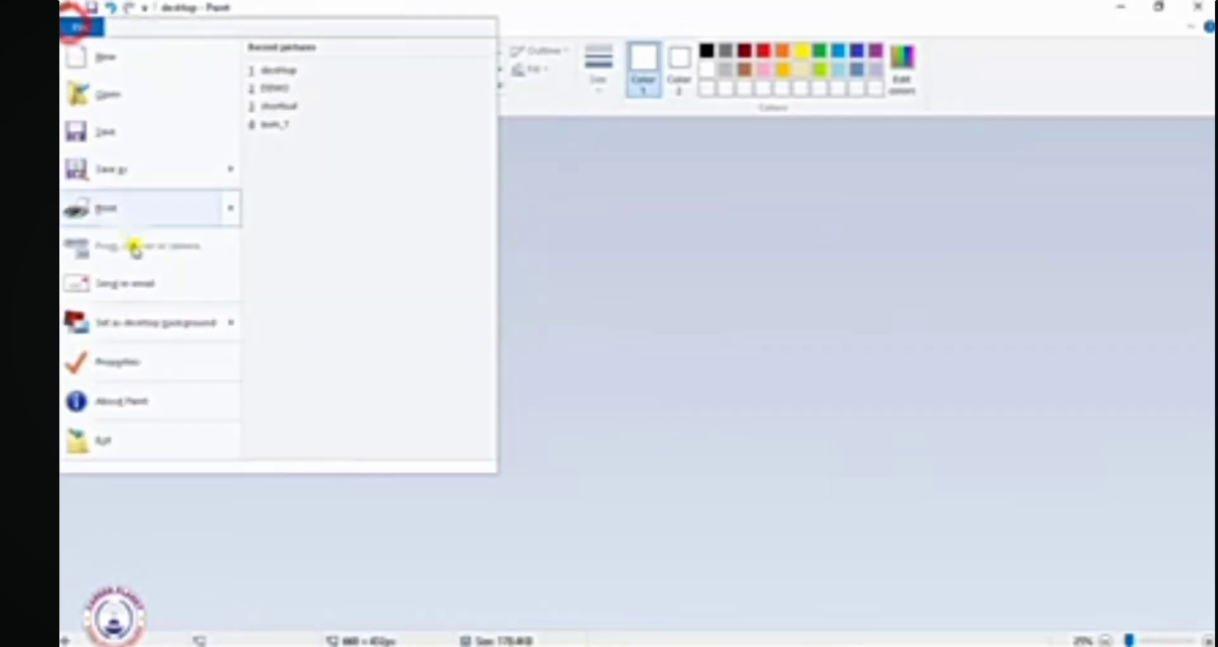
{"action": "mouse_move", "coordinate": [170, 323]}
{"action": "left_click", "coordinate": [303, 133]}
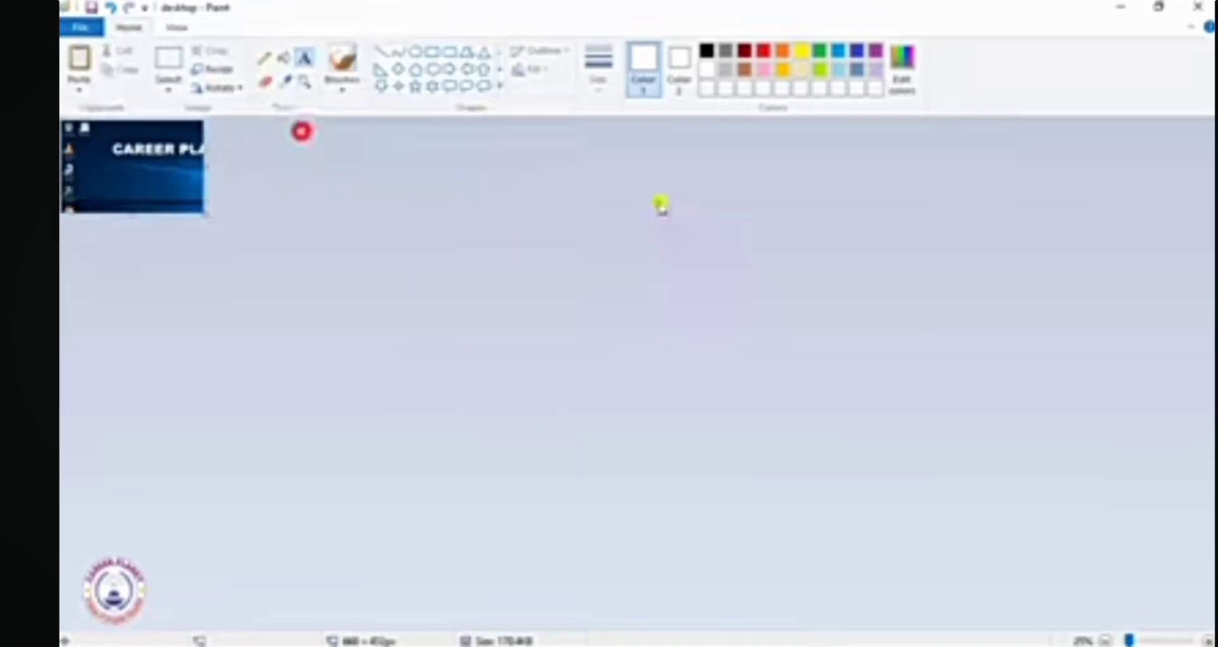
{"action": "left_click", "coordinate": [1121, 7]}
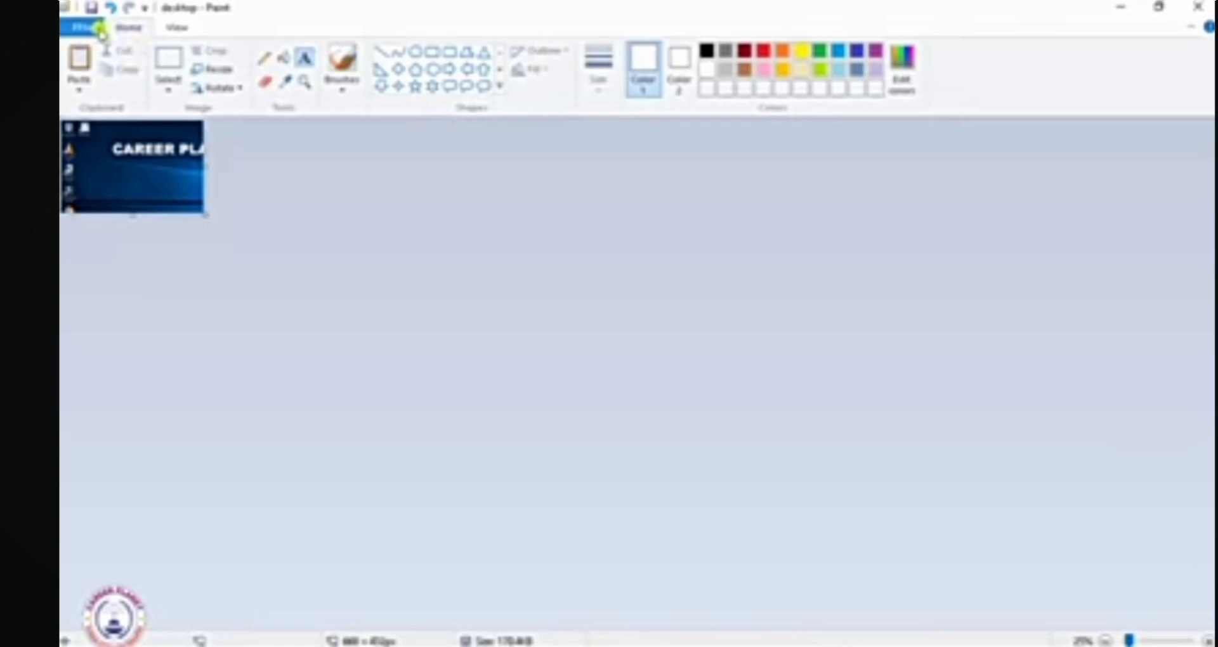
Set the cropped picture as the desktop background with the Center option and minimize the window to check it
{"action": "left_click", "coordinate": [89, 27]}
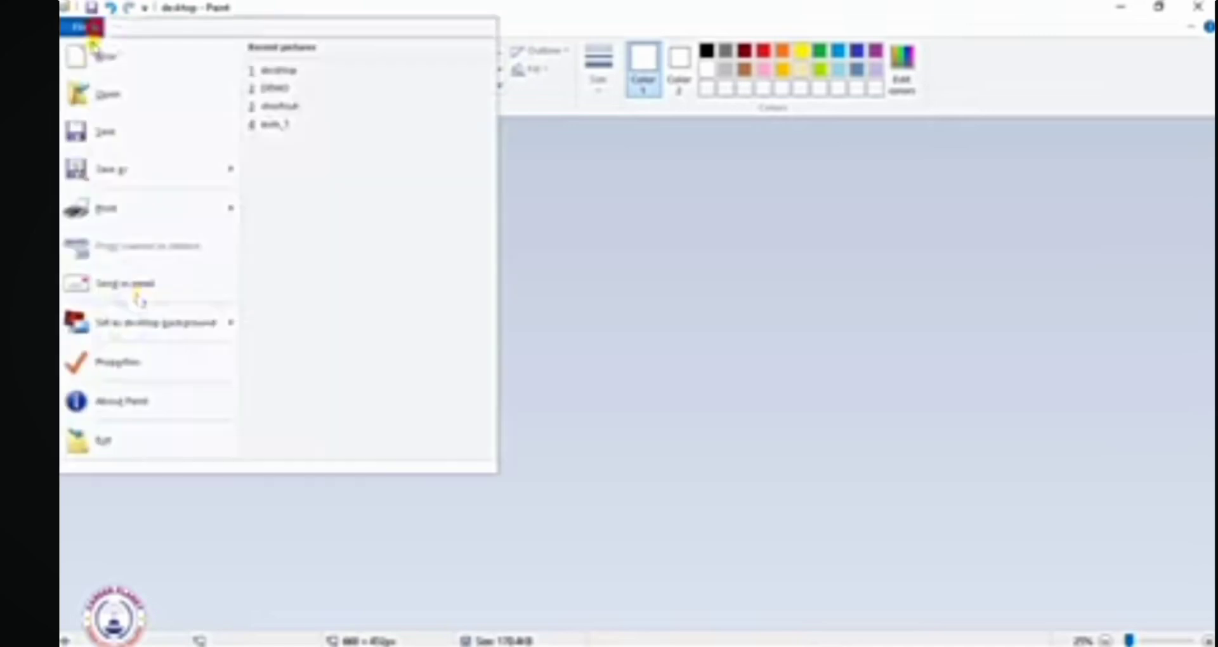
{"action": "mouse_move", "coordinate": [192, 326]}
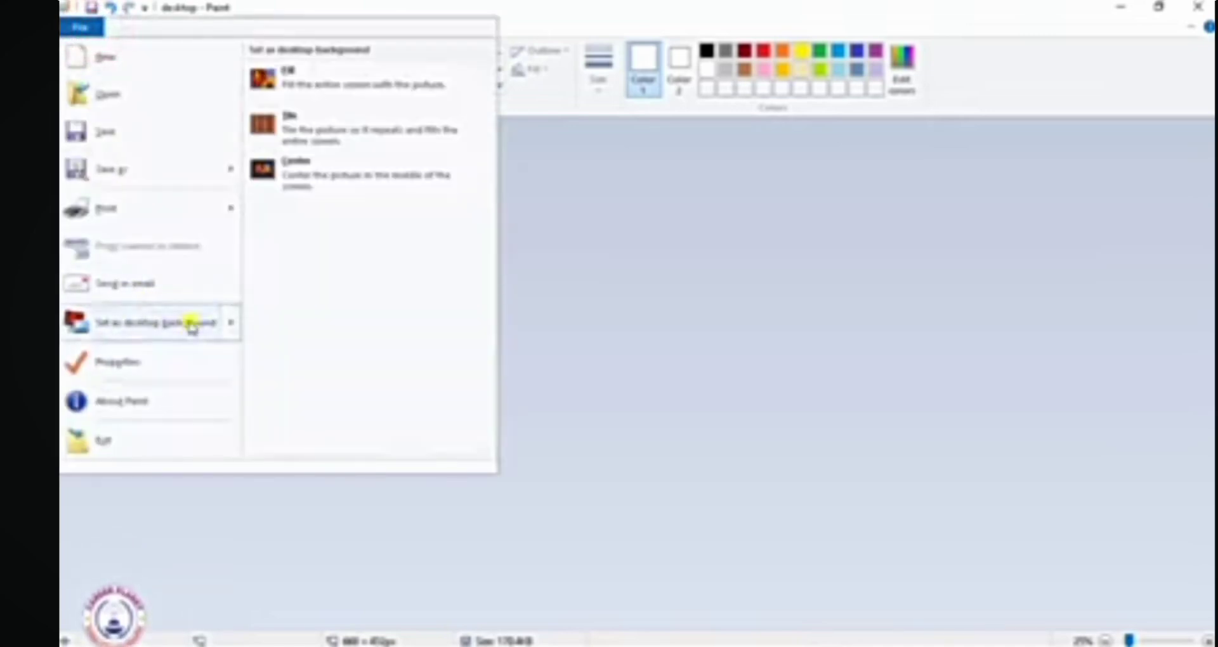
{"action": "left_click", "coordinate": [339, 189]}
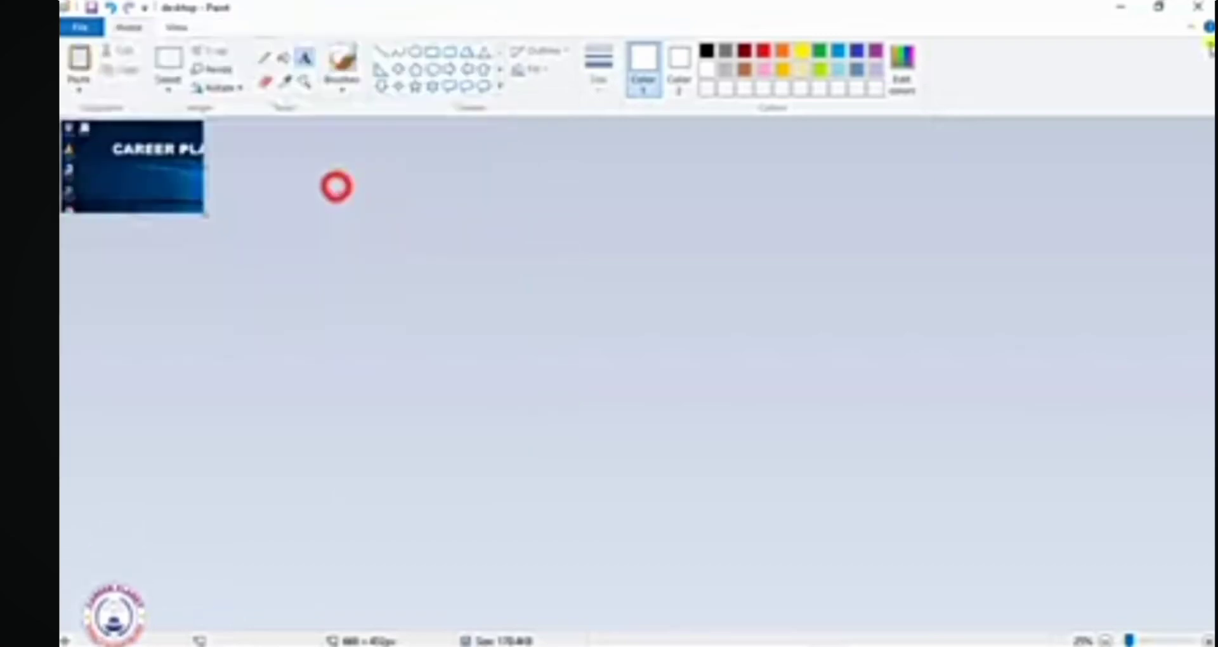
{"action": "left_click", "coordinate": [1130, 7]}
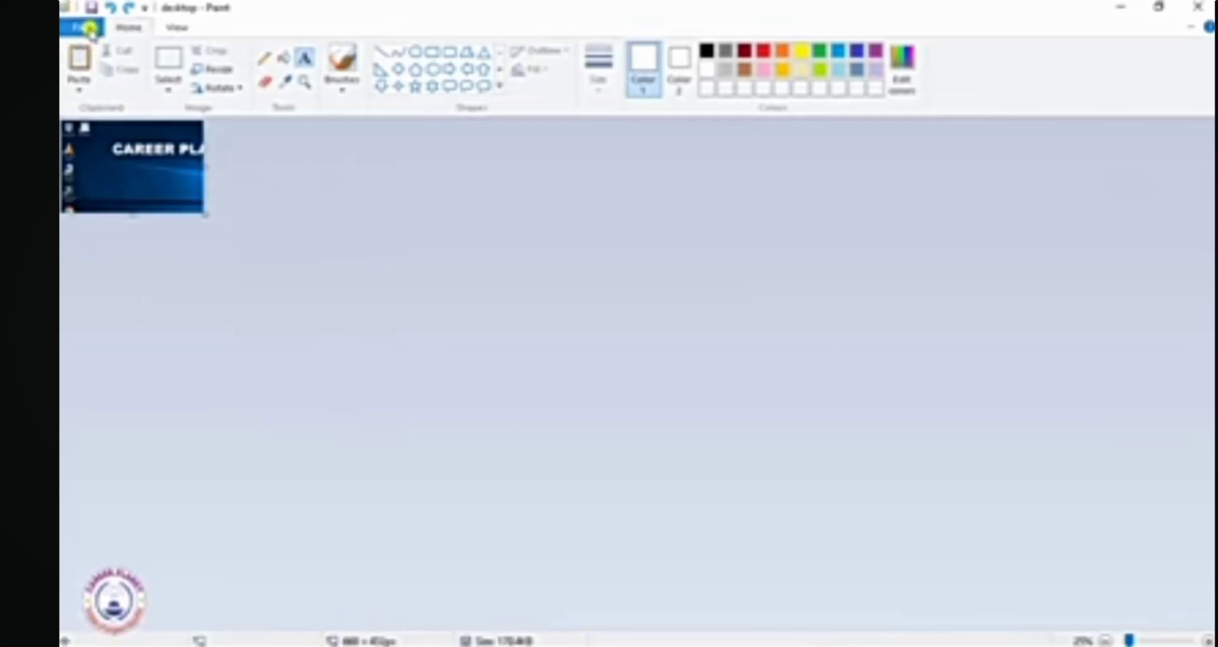
Start a new blank picture without saving the changes to desktop.png, and minimize the window to view the desktop
{"action": "left_click", "coordinate": [89, 30]}
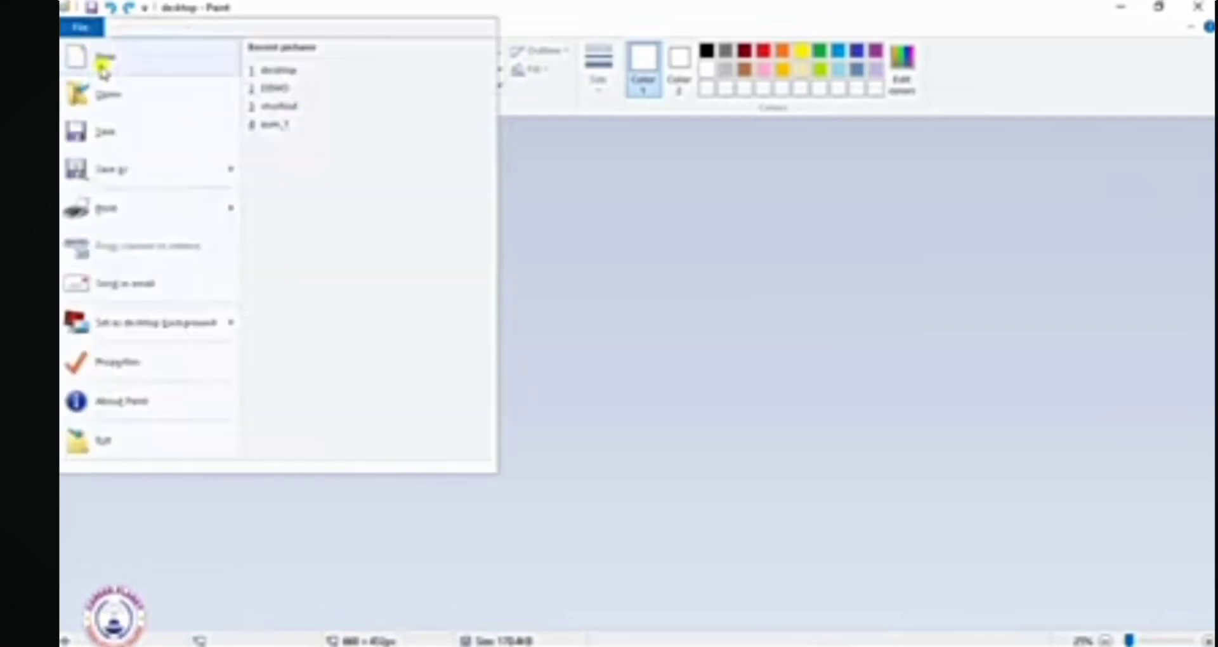
{"action": "left_click", "coordinate": [103, 63]}
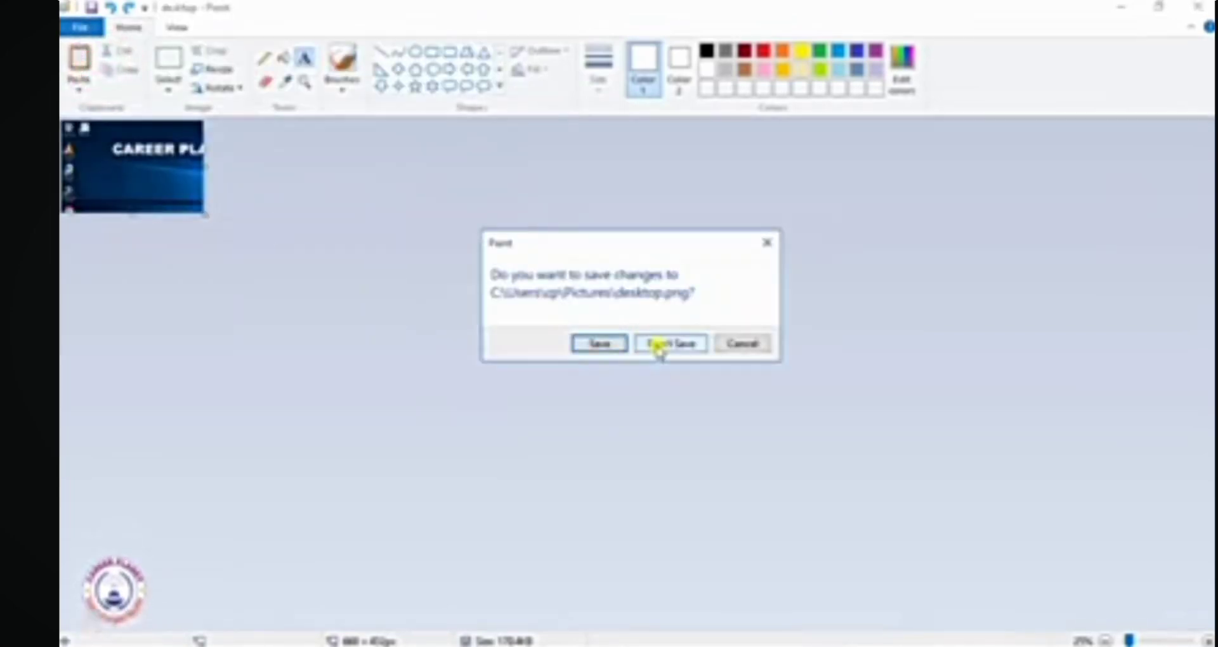
{"action": "left_click", "coordinate": [664, 343]}
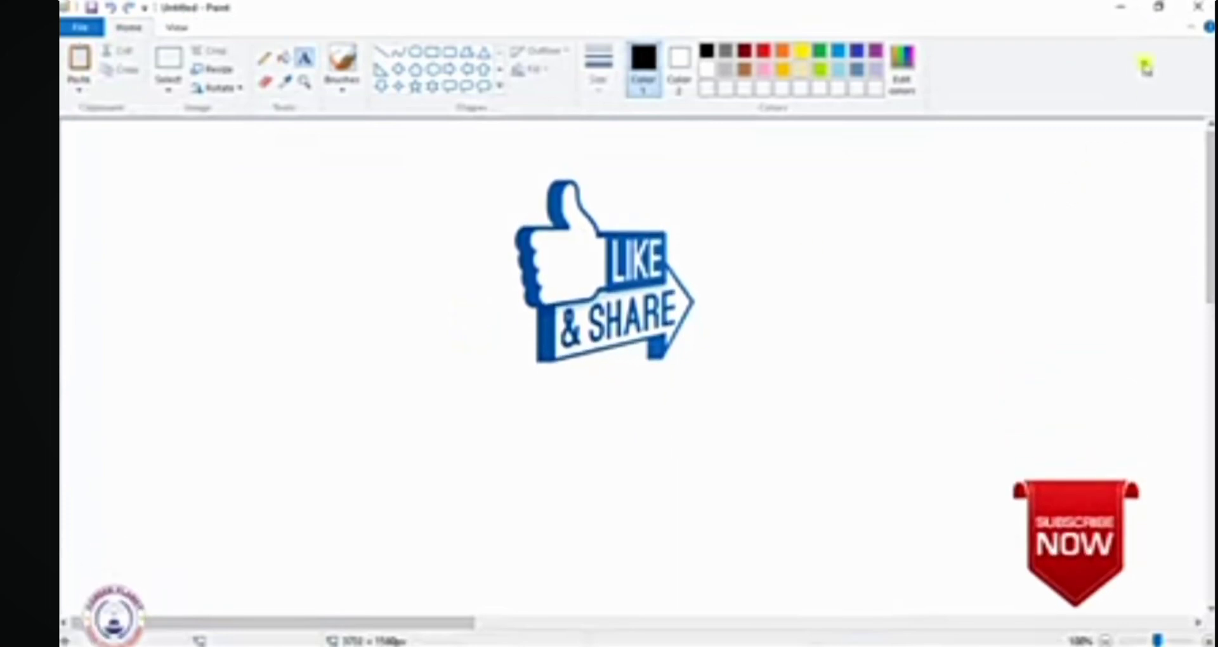
{"action": "left_click", "coordinate": [1127, 7]}
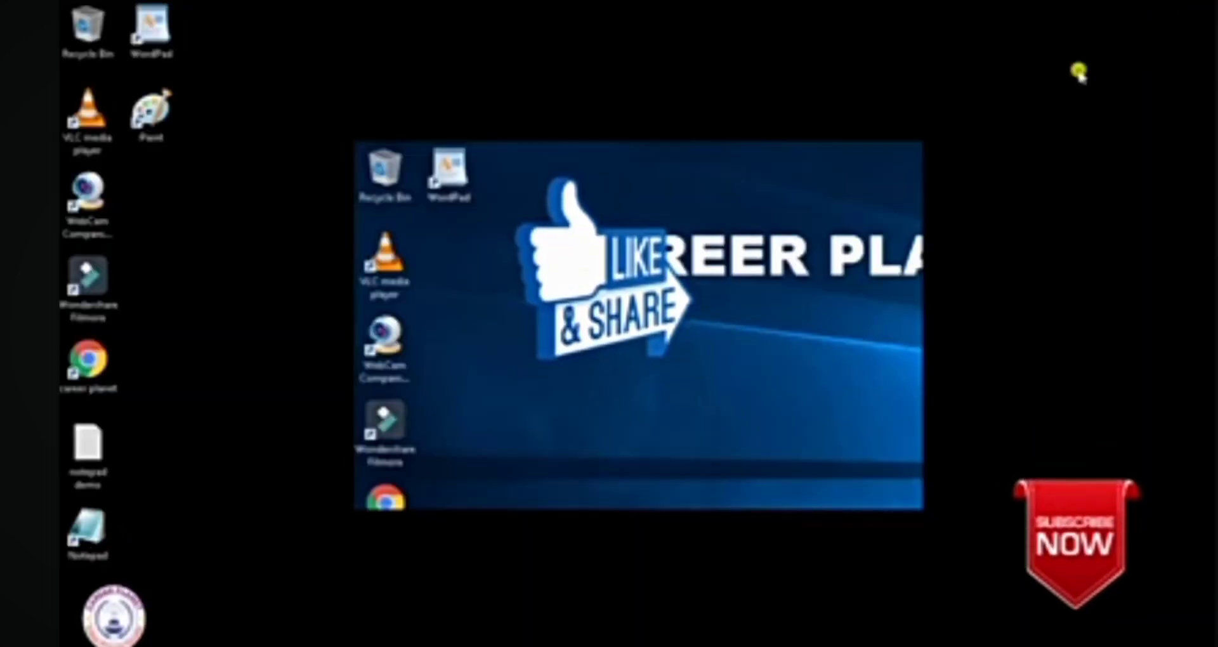